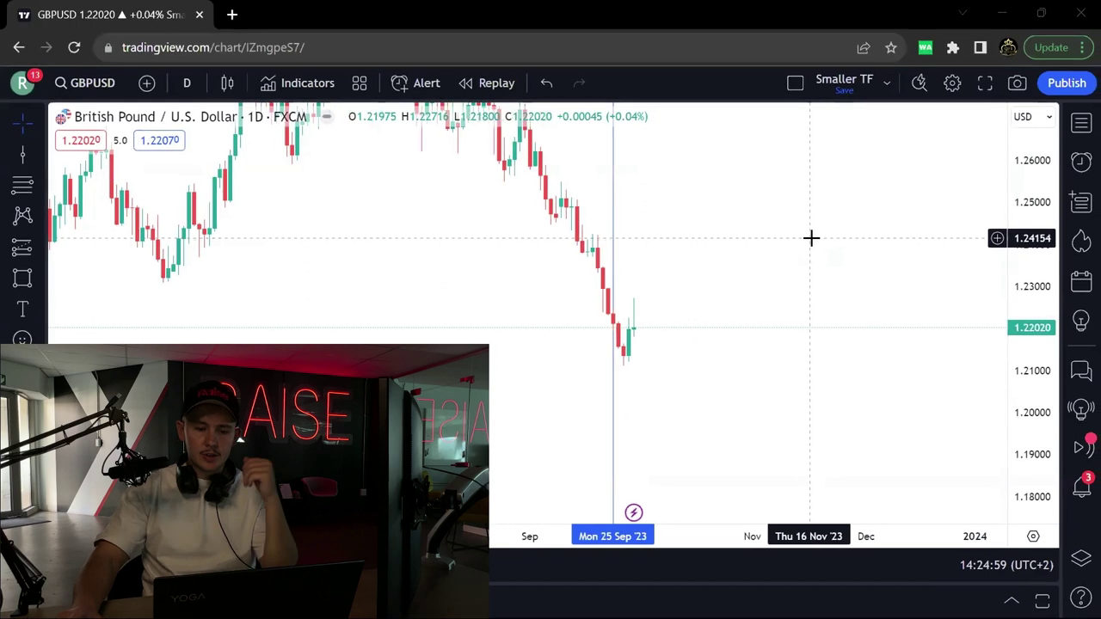
Step: Examine the recent GBPUSD decline on the daily chart around the 25 Sep '23 vertical line
scroll(759, 257, "down", 2)
left_click_drag(806, 236, 867, 239)
scroll(782, 268, "up", 3)
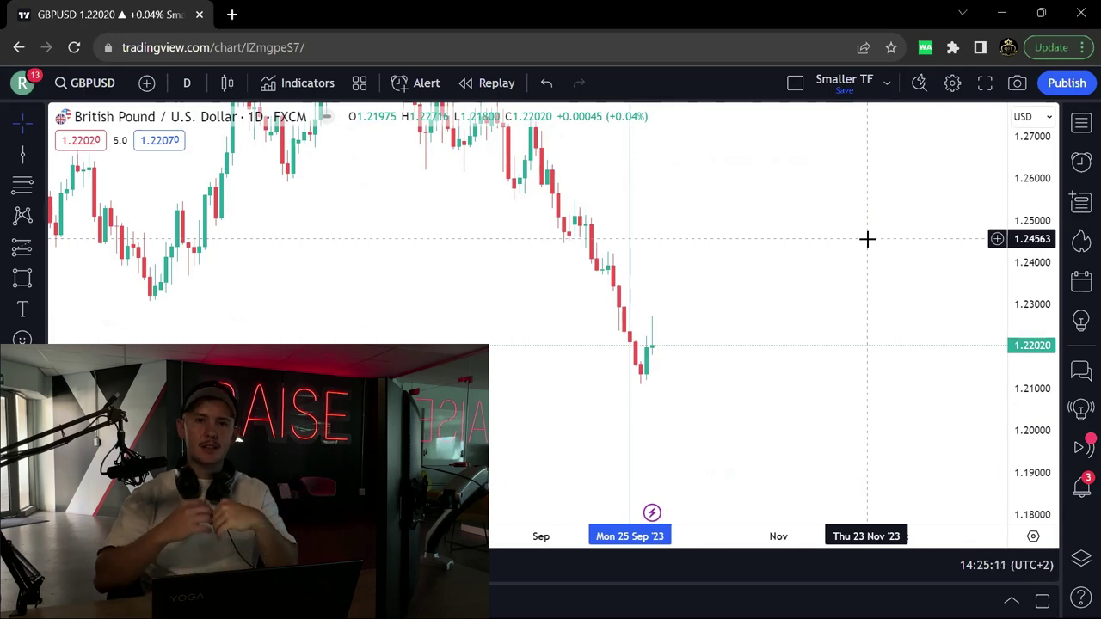
left_click_drag(870, 252, 854, 309)
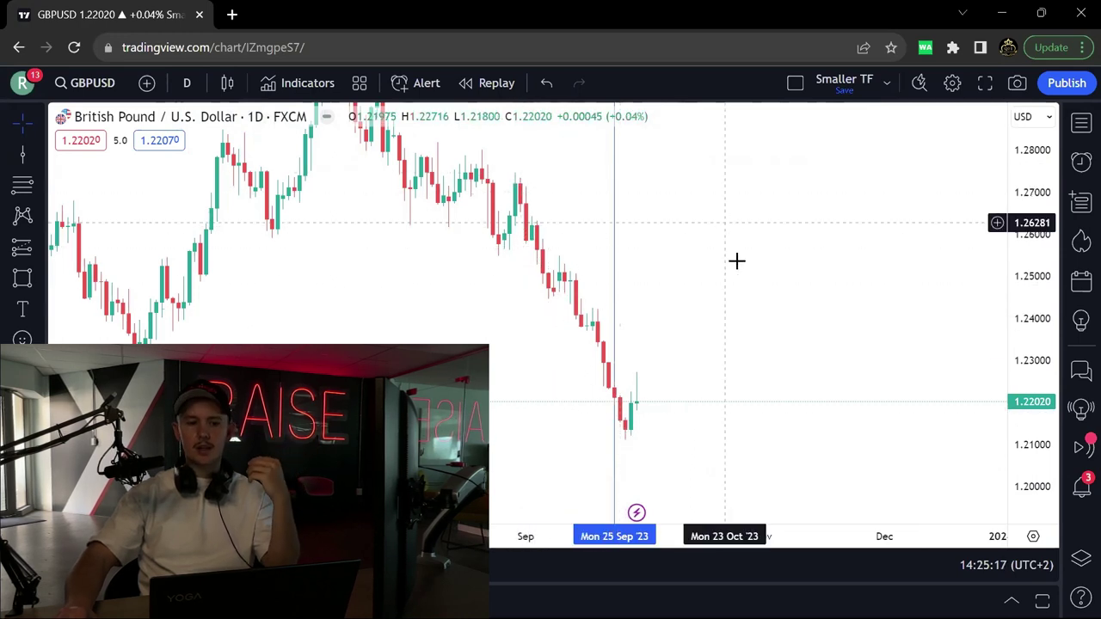
left_click_drag(439, 151, 491, 224)
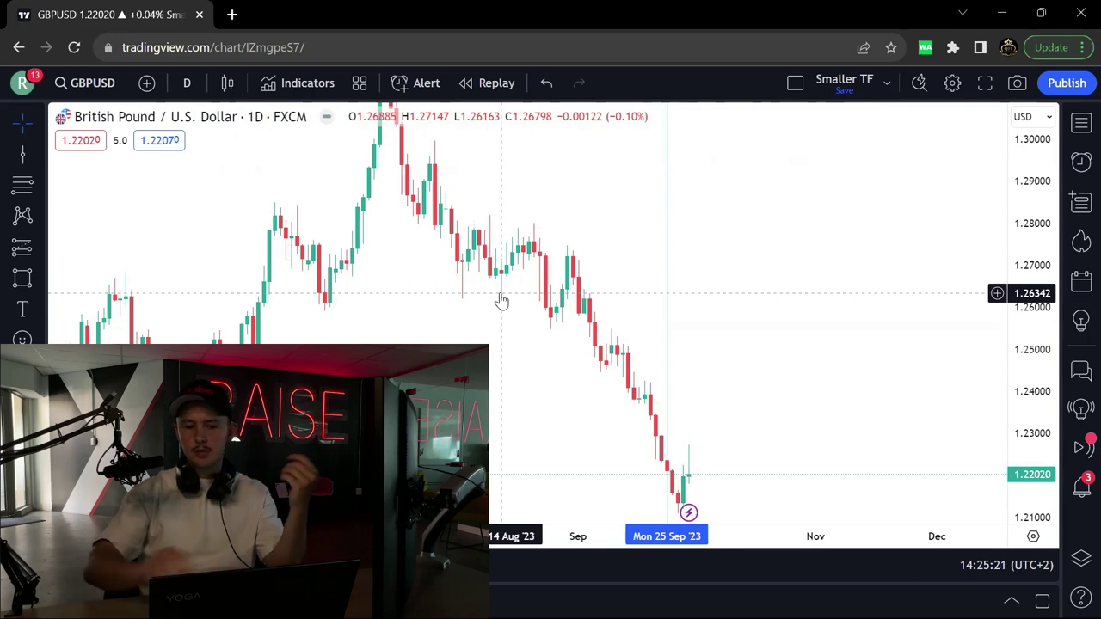
left_click_drag(769, 347, 813, 245)
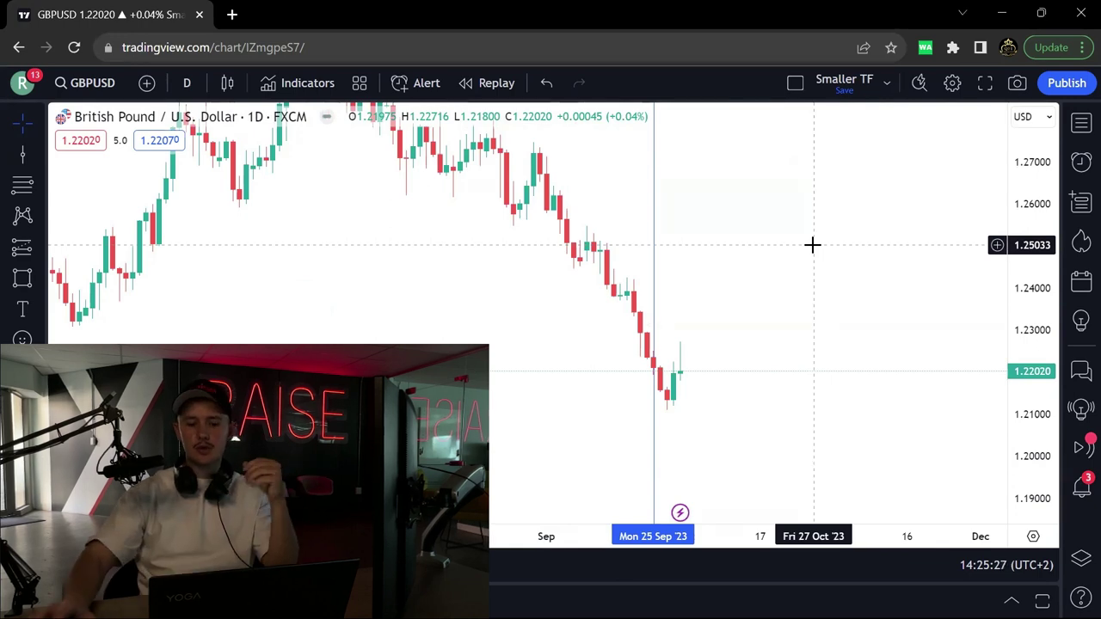
left_click_drag(769, 280, 789, 252)
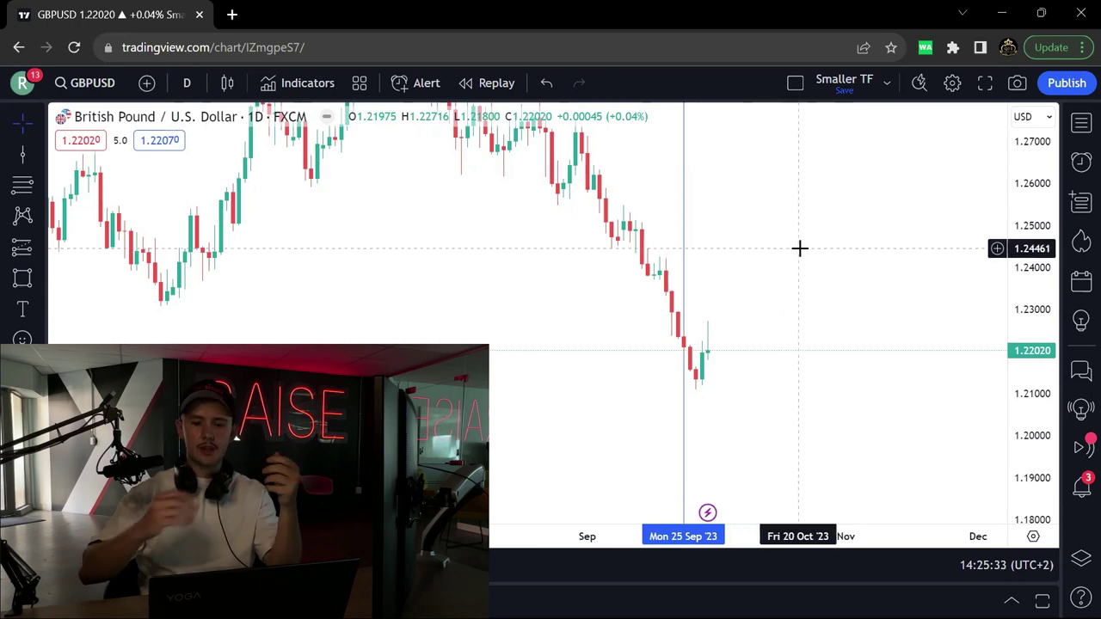
mouse_move(799, 249)
left_mouse_down()
mouse_move(835, 270)
mouse_move(797, 202)
mouse_move(805, 241)
left_mouse_up()
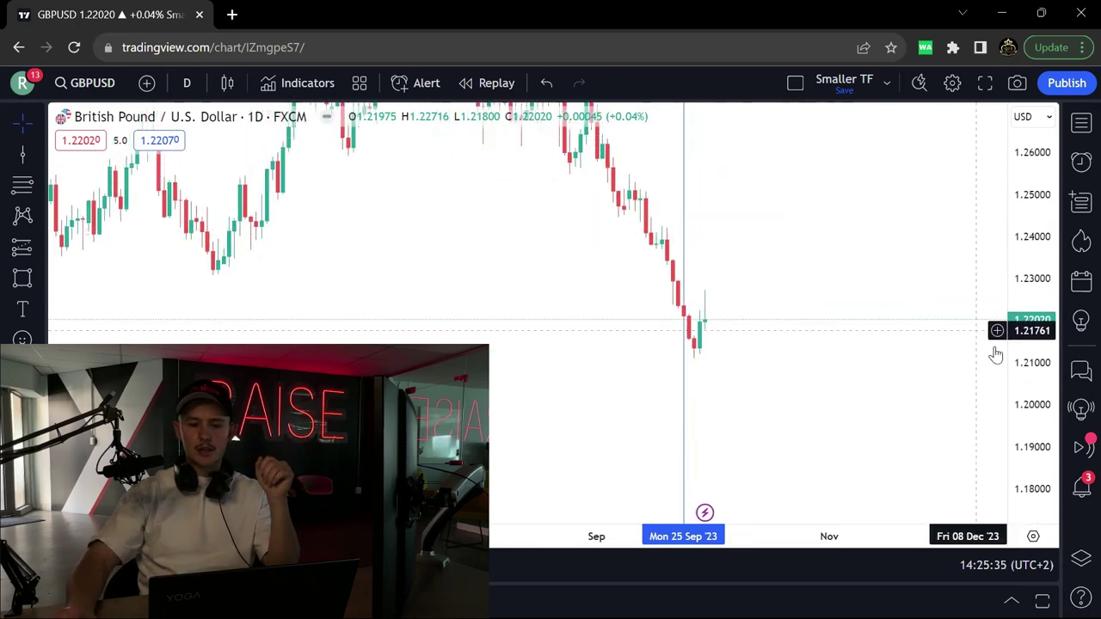
left_click_drag(1027, 316, 1027, 245)
scroll(852, 275, "up", 2)
left_click_drag(764, 232, 818, 261)
scroll(813, 238, "down", 3)
scroll(723, 290, "up", 1)
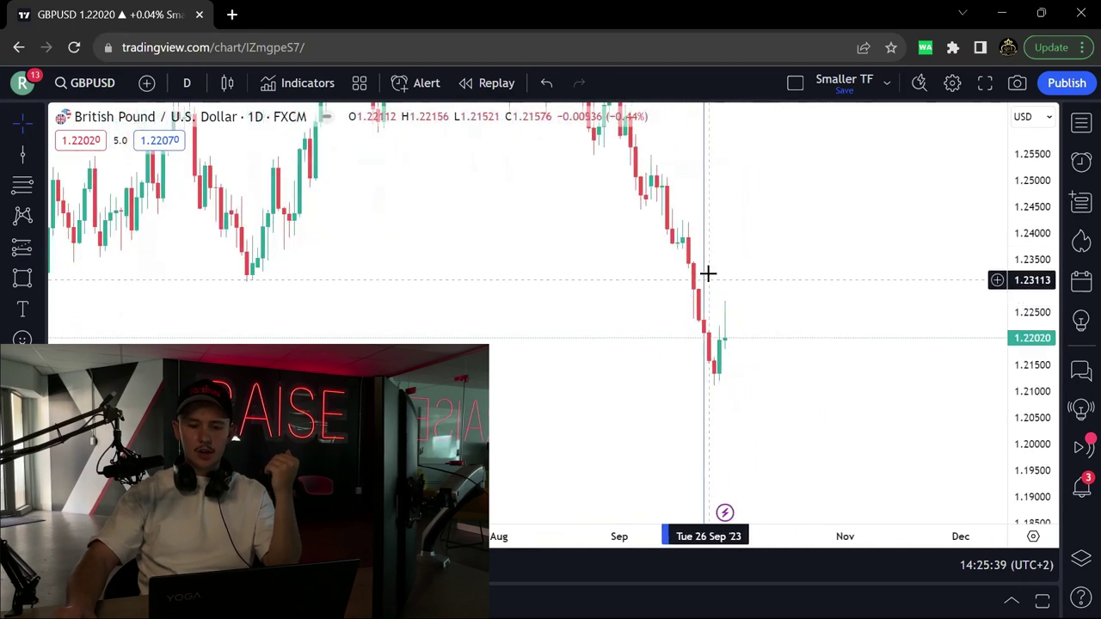
Step: Draw a long rectangle zone on the daily chart and move it below current price, to about 1.1999–1.2051
left_click_drag(704, 277, 706, 249)
scroll(696, 246, "down", 1)
key("alt+shift+r")
mouse_move(164, 261)
left_mouse_down()
mouse_move(814, 295)
mouse_move(869, 288)
mouse_move(841, 329)
left_mouse_up()
scroll(860, 350, "down", 3)
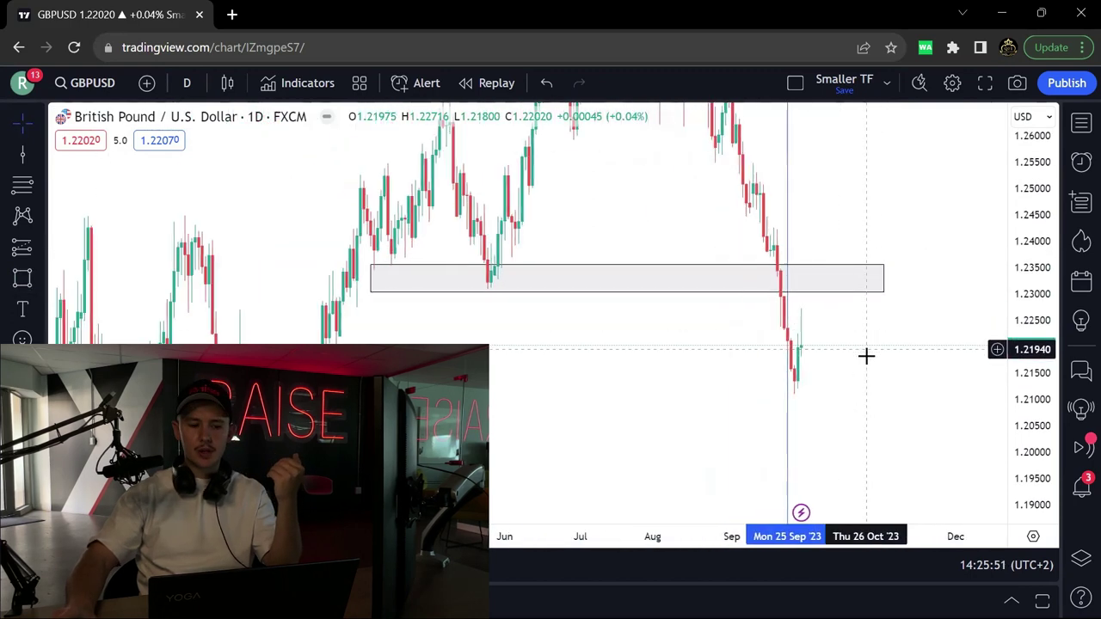
scroll(856, 368, "up", 2)
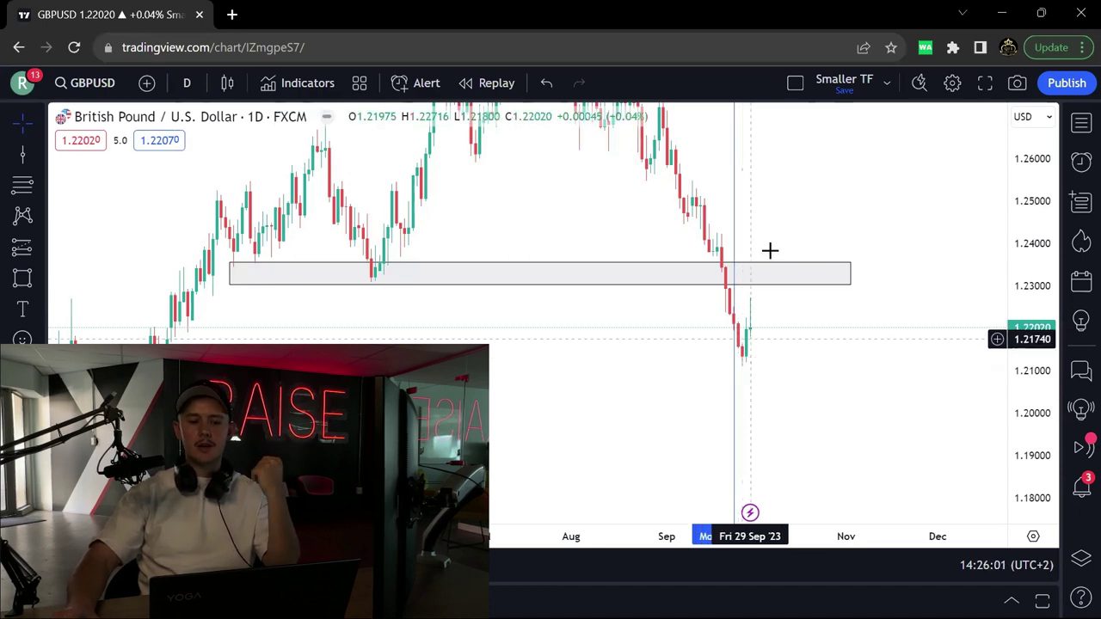
mouse_move(800, 292)
left_mouse_down()
mouse_move(769, 376)
mouse_move(714, 419)
mouse_move(845, 401)
left_mouse_up()
scroll(625, 275, "down", 3)
Step: Draw a second rectangle zone from the December 2022 high past current price, and lower it to about 1.2256–1.2292
left_click(22, 276)
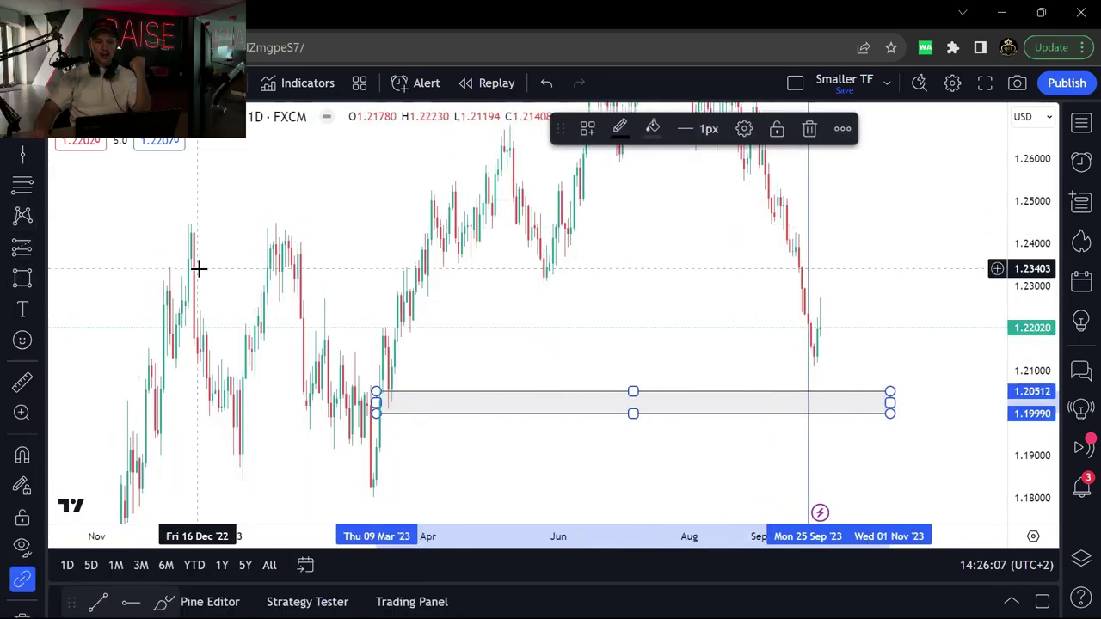
left_click_drag(139, 233, 233, 245)
left_click_drag(779, 232, 908, 228)
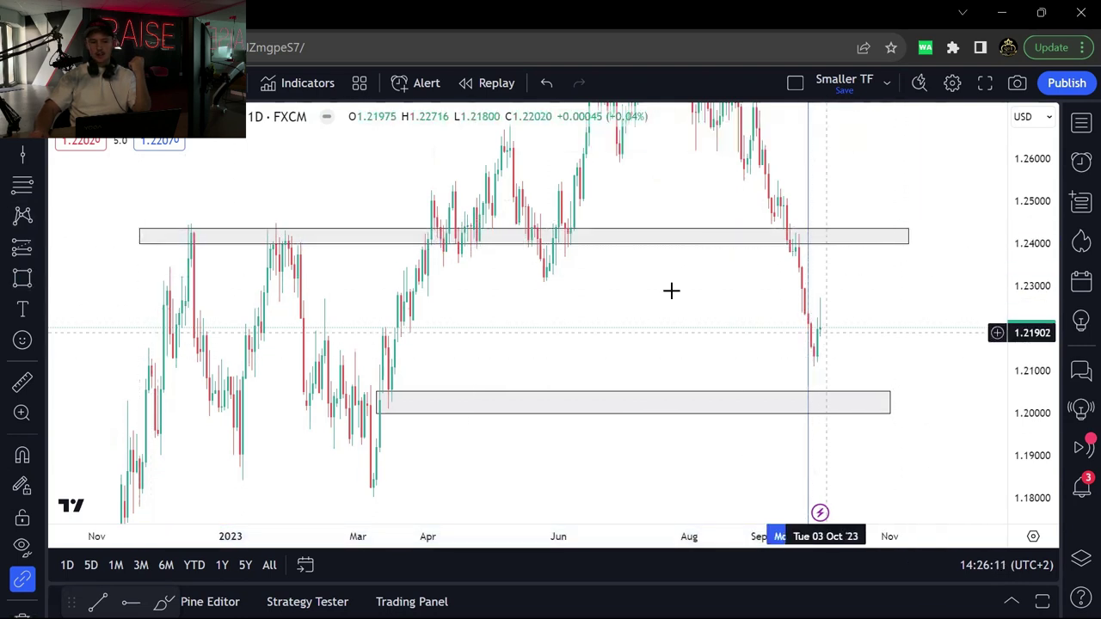
left_click_drag(645, 246, 772, 308)
left_click(881, 238)
scroll(869, 235, "up", 2)
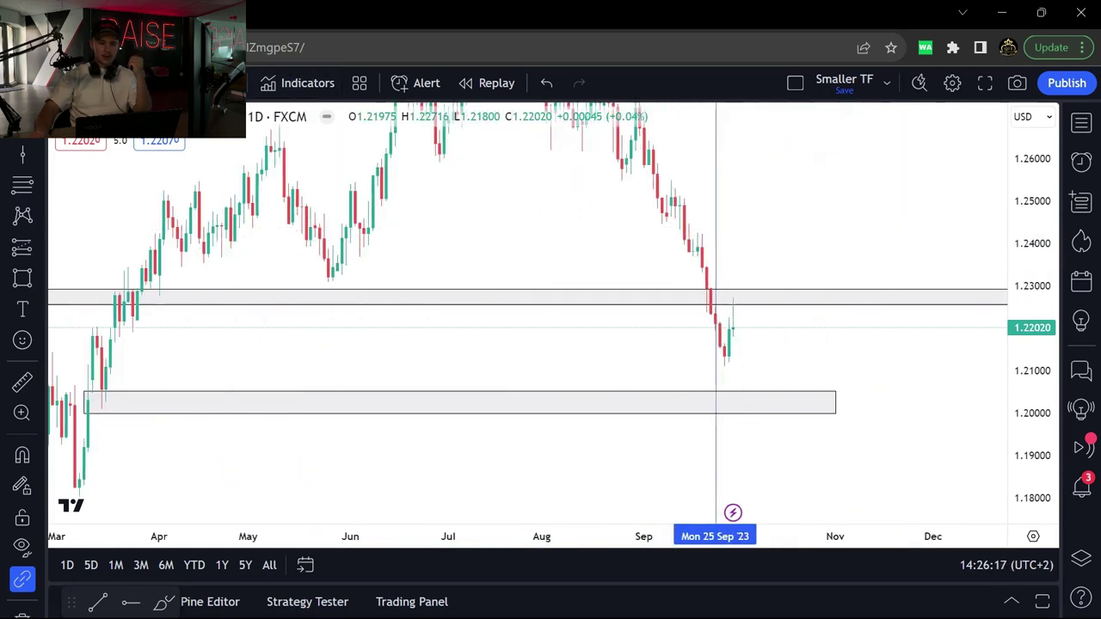
Step: Switch the GBPUSD chart to the 30-minute timeframe
left_click(189, 82)
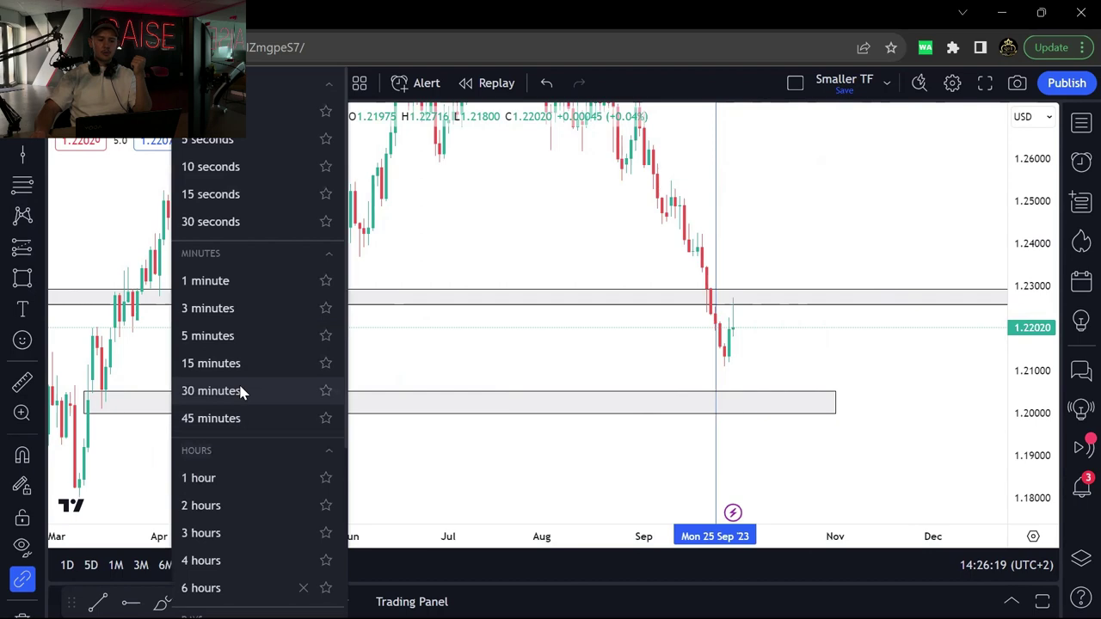
left_click(771, 270)
type("30")
key("Return")
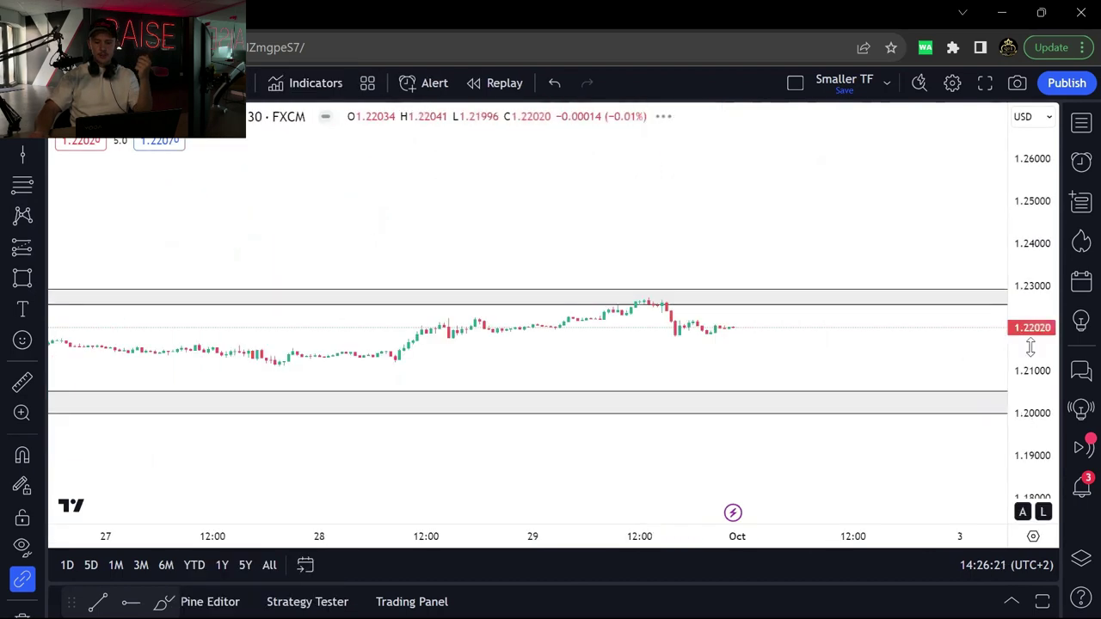
Step: Delete the upper rectangle zone between about 1.2256 and 1.2292
left_click_drag(515, 194, 755, 181)
left_click_drag(1028, 349, 1025, 167)
scroll(872, 250, "up", 2)
left_click_drag(839, 328, 876, 406)
left_click(762, 307)
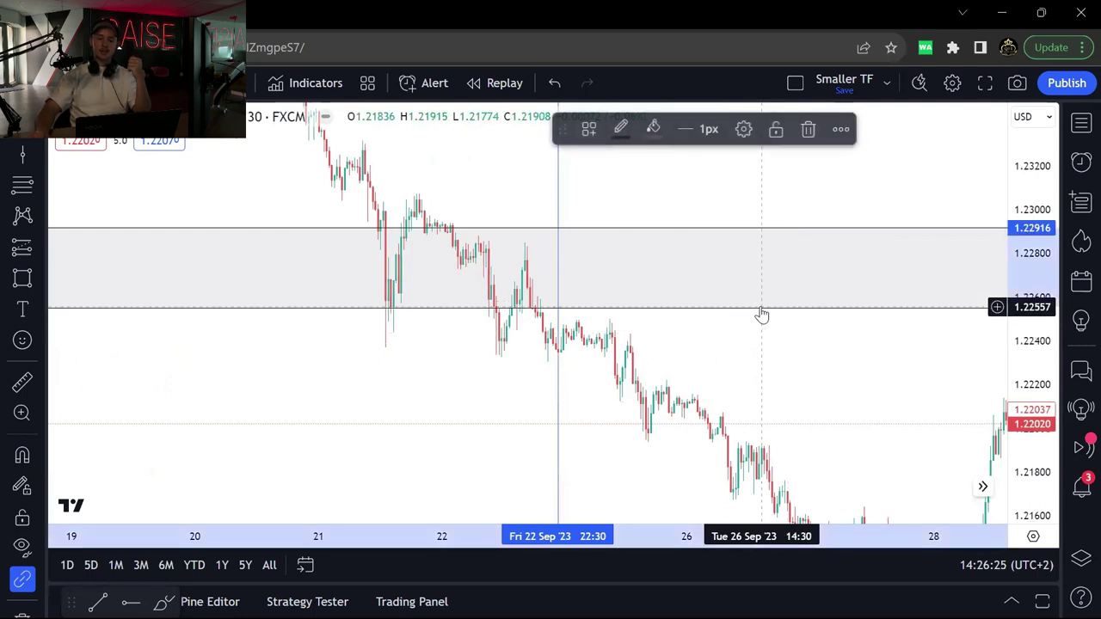
key("Delete")
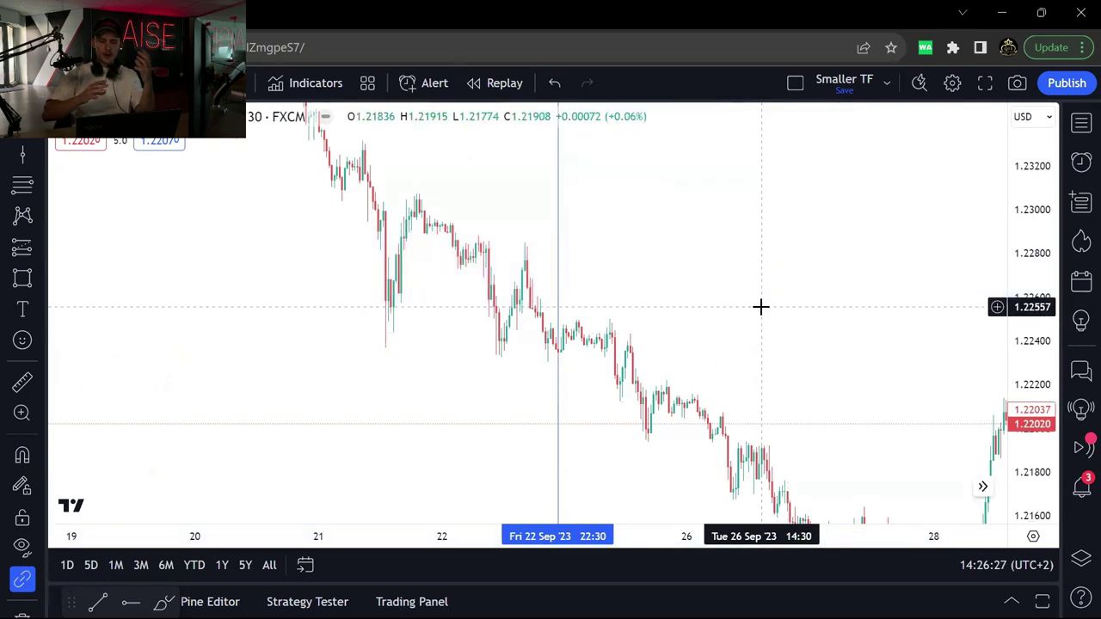
Step: Examine the 30-minute price action before and after the vertical line near 22–26 September
scroll(761, 307, "up", 2)
left_click_drag(1026, 395, 1026, 336)
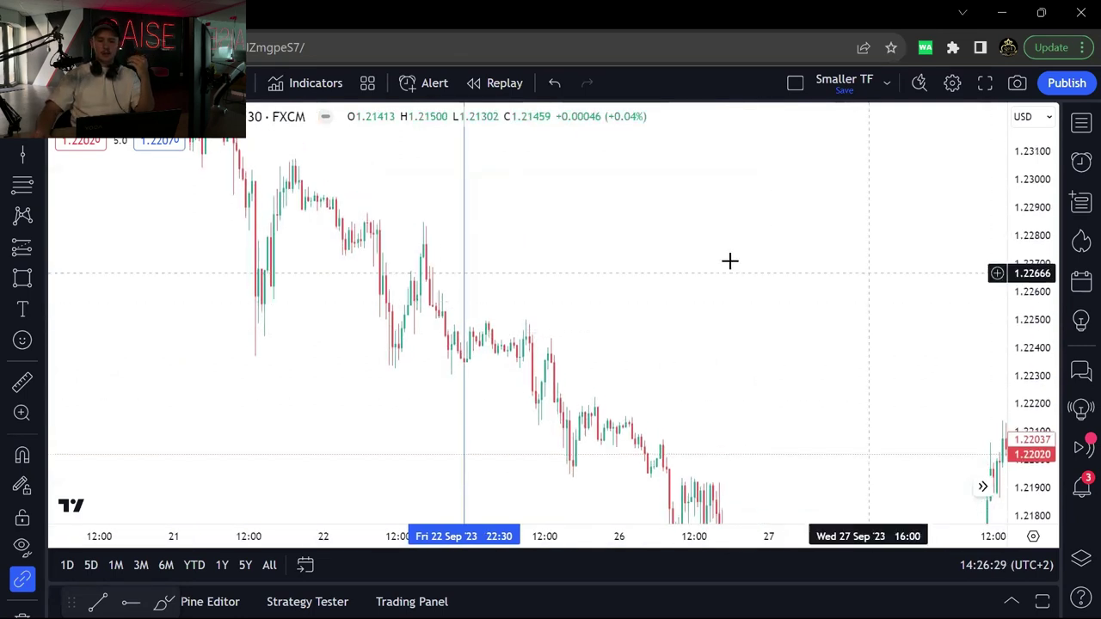
scroll(730, 260, "up", 2)
left_click_drag(618, 222, 479, 196)
scroll(516, 194, "down", 2)
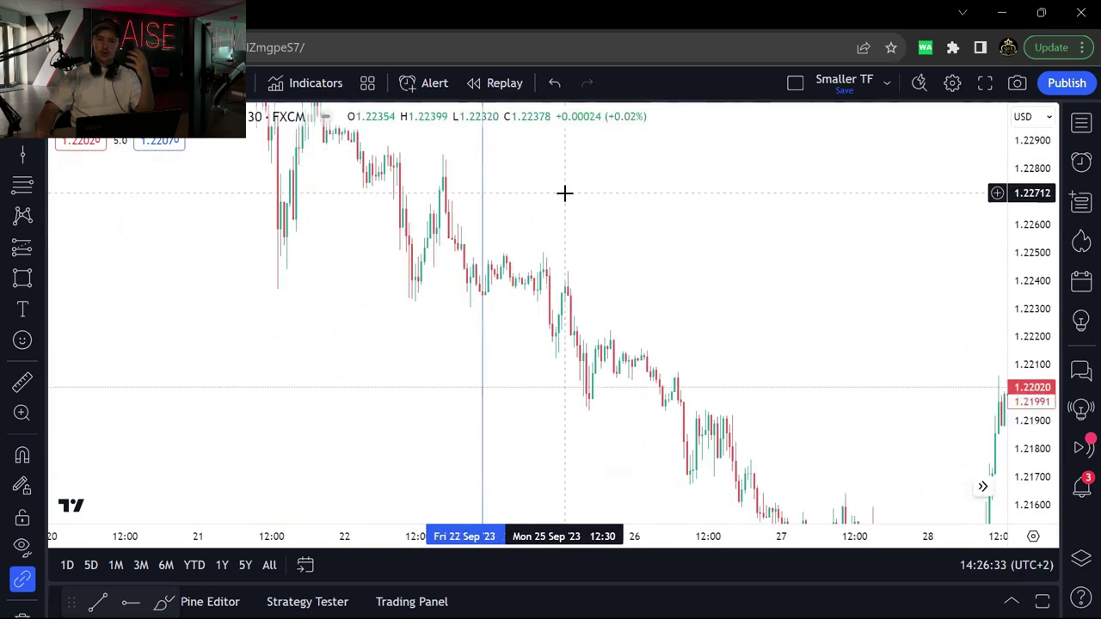
left_click_drag(638, 213, 573, 216)
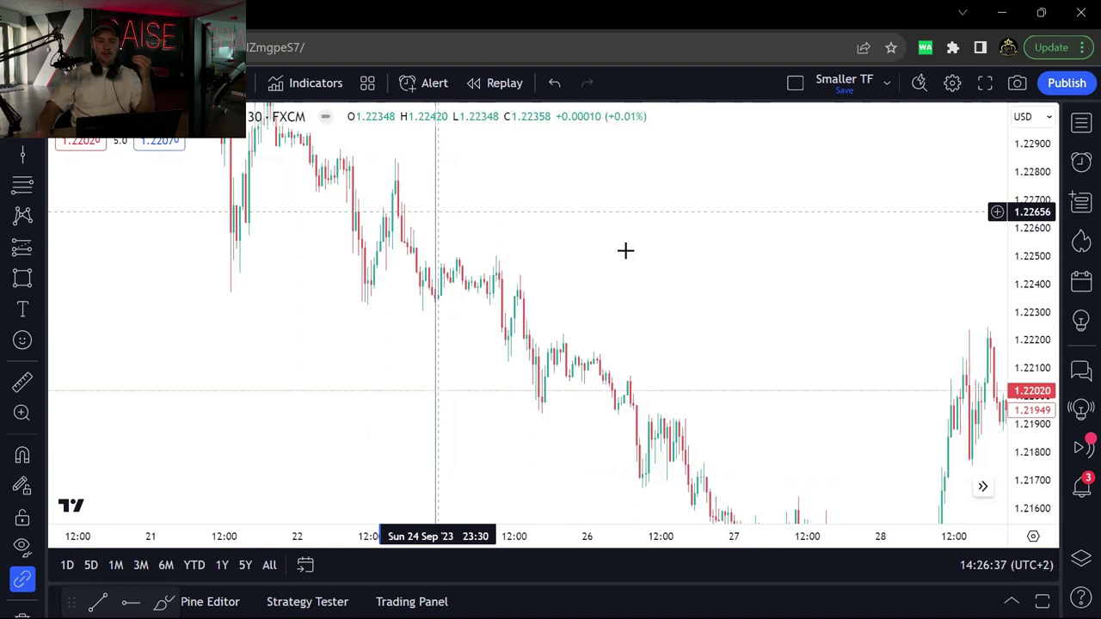
left_click_drag(625, 251, 603, 248)
scroll(603, 248, "down", 1)
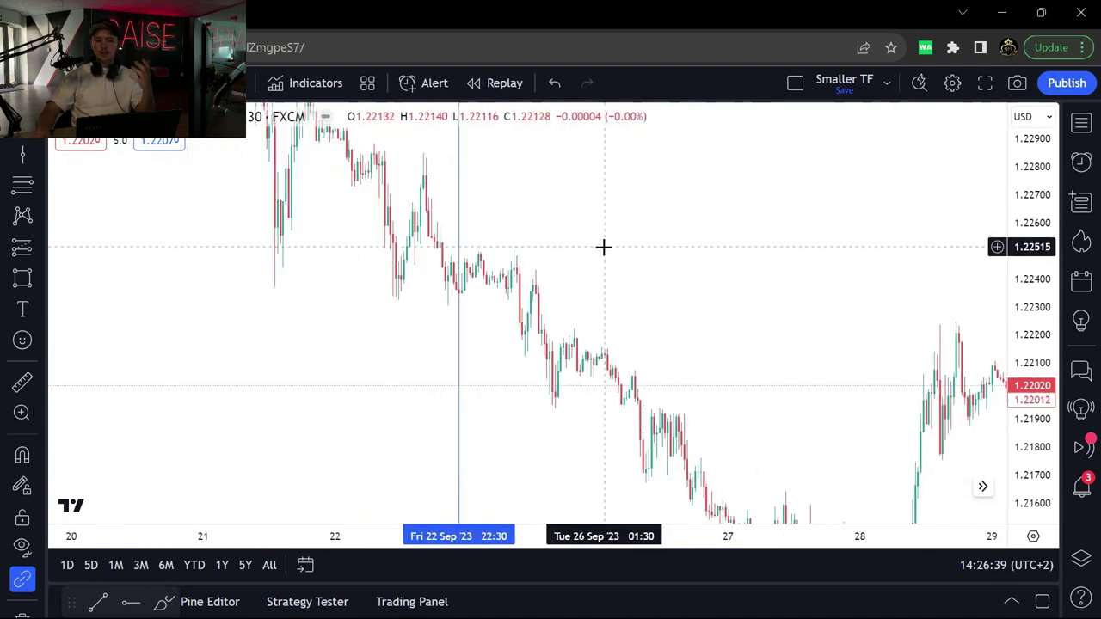
Step: Move the vertical line to Mon 25 Sep '23 01:00
left_click_drag(721, 268, 622, 241)
scroll(622, 241, "down", 1)
left_click_drag(686, 227, 699, 250)
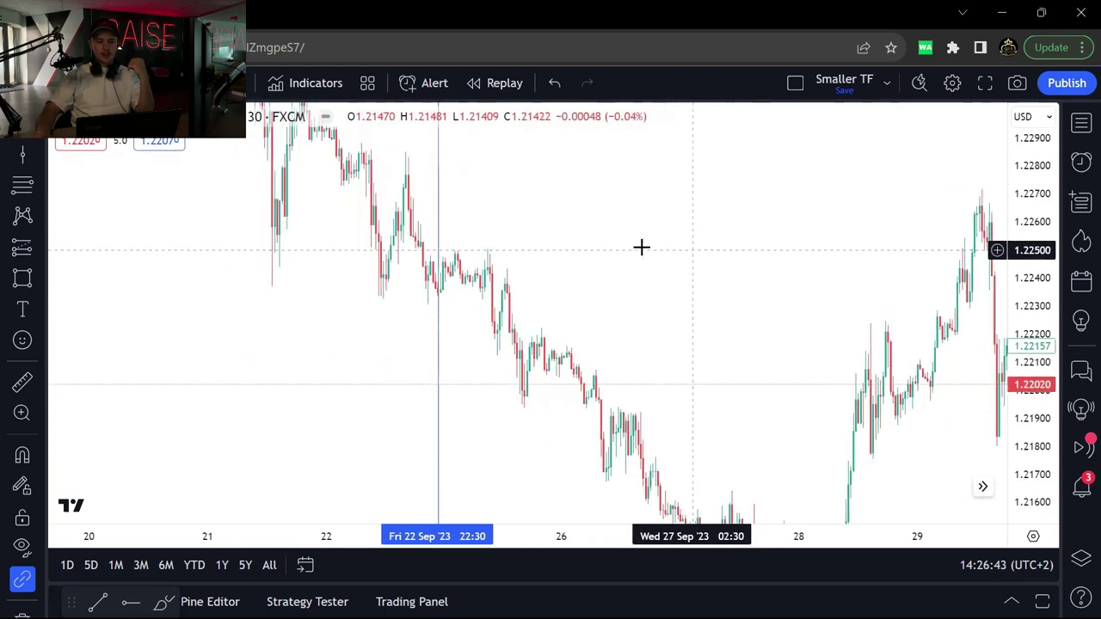
mouse_move(437, 246)
left_mouse_down()
mouse_move(457, 246)
mouse_move(447, 247)
left_mouse_up()
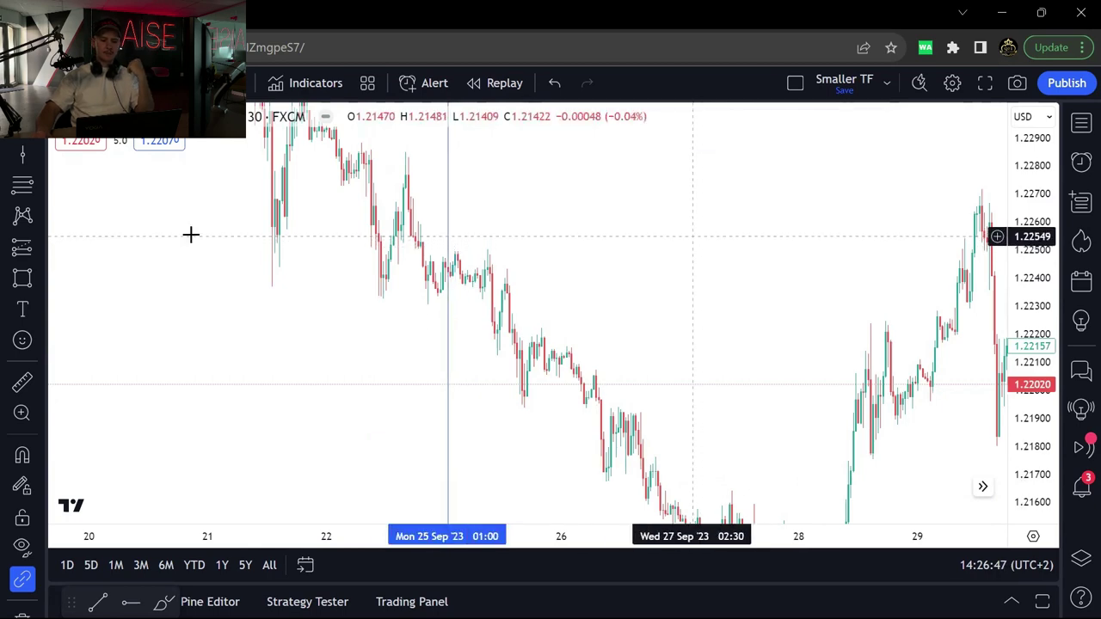
Step: Draw a rectangle zone at about 1.2232–1.2240, from the 21 September low to around midday on 25 September
left_click_drag(208, 277, 510, 299)
left_click_drag(894, 260, 725, 263)
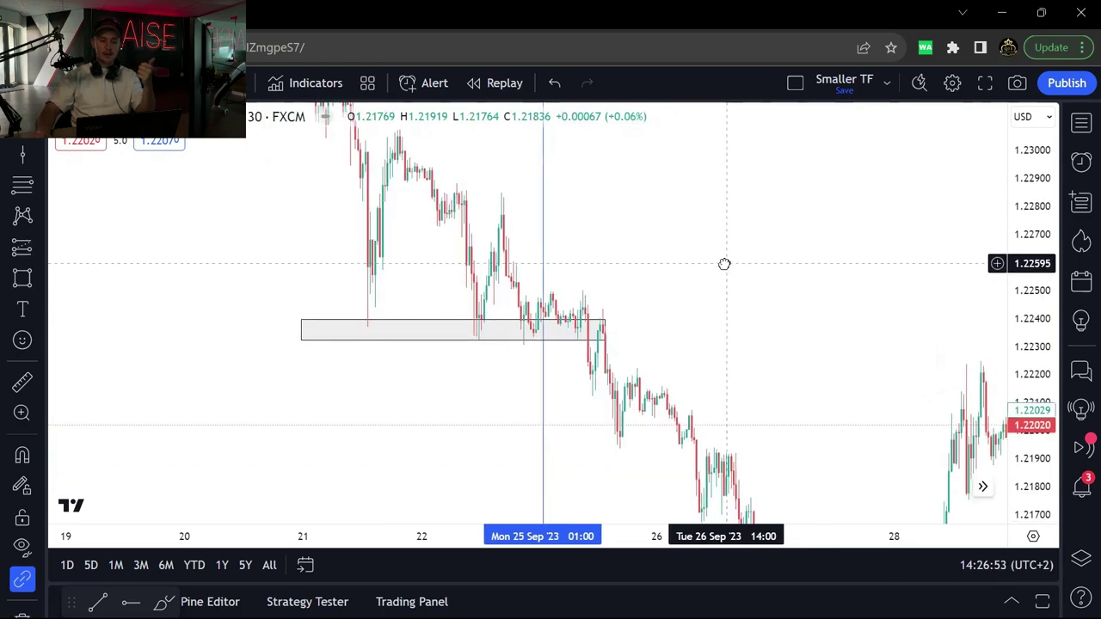
left_click_drag(680, 240, 653, 236)
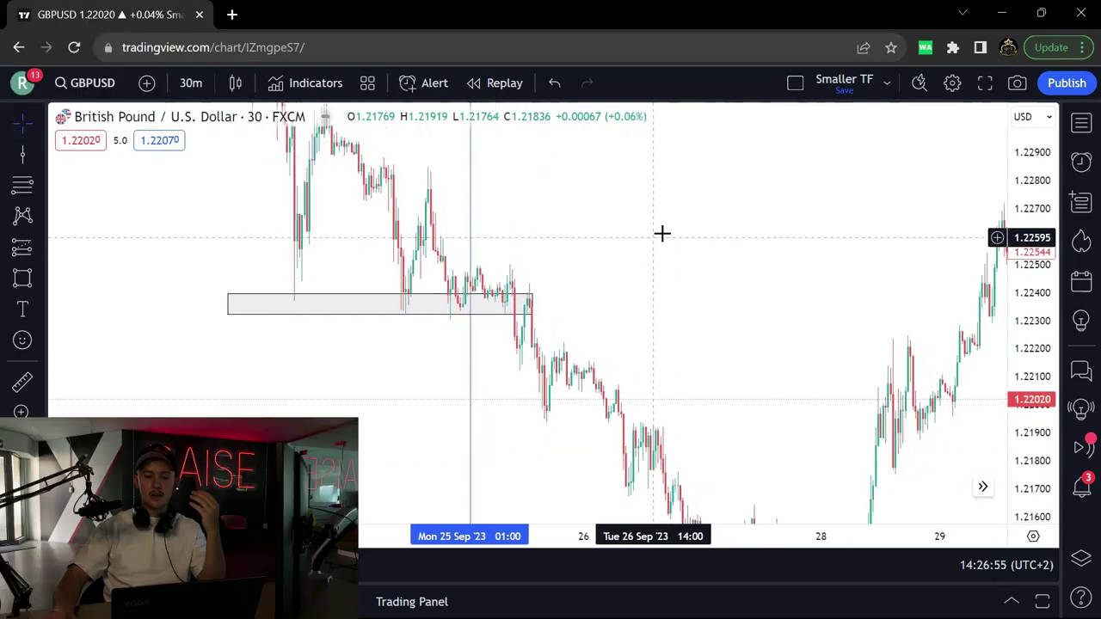
left_click_drag(1023, 351, 1024, 314)
scroll(683, 226, "up", 2)
left_click_drag(683, 225, 760, 197)
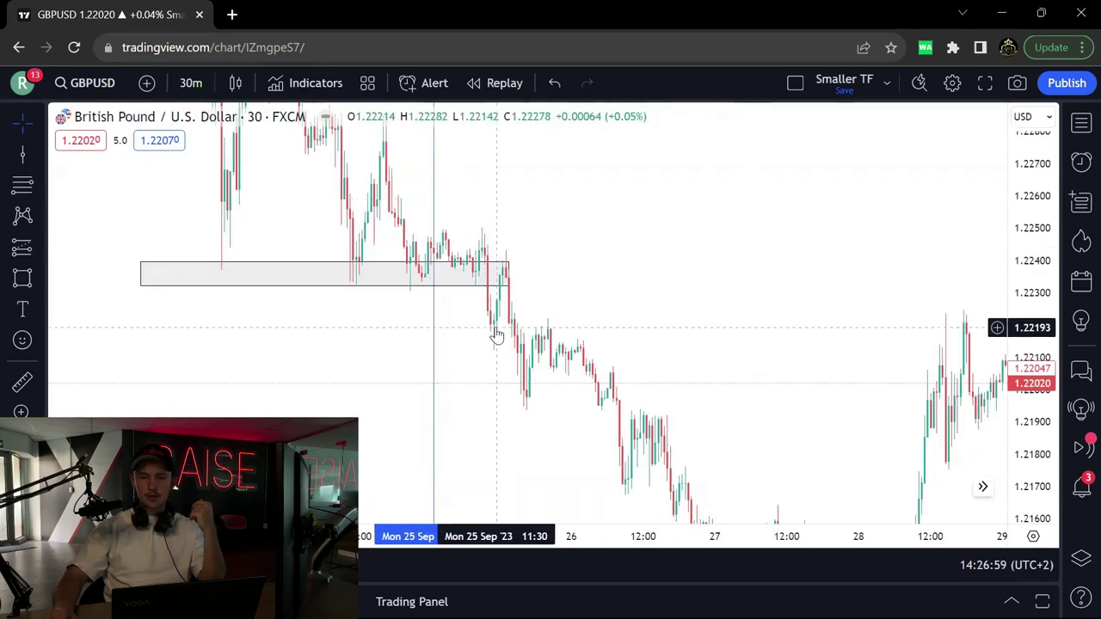
Step: Delete the rectangle zone along the 21–25 September lows
left_click_drag(496, 336, 386, 278)
left_click(402, 274)
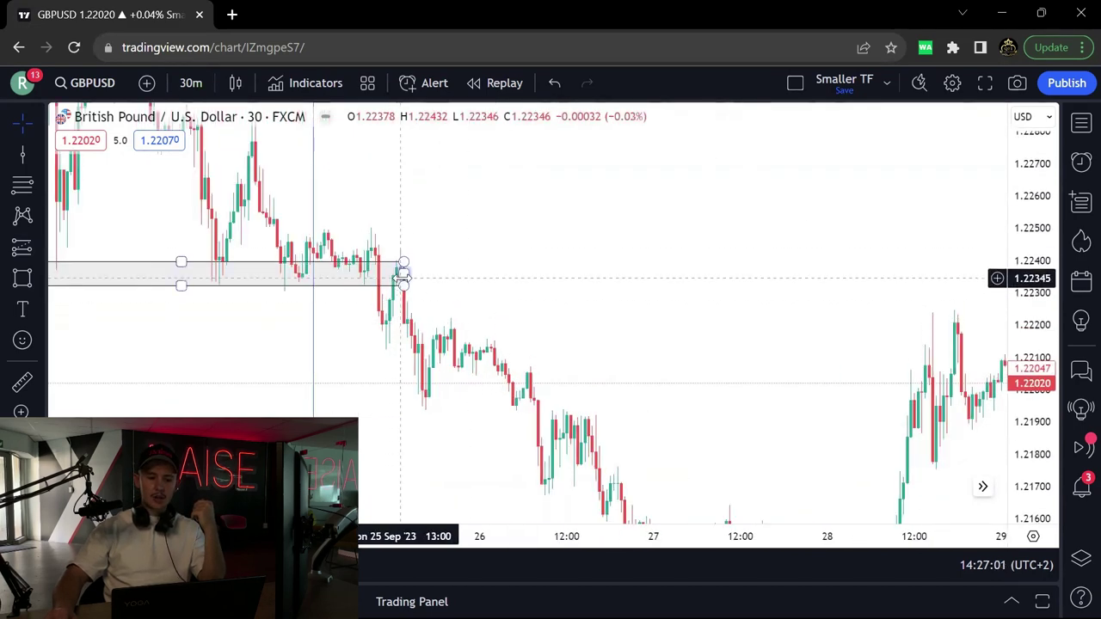
left_click(810, 129)
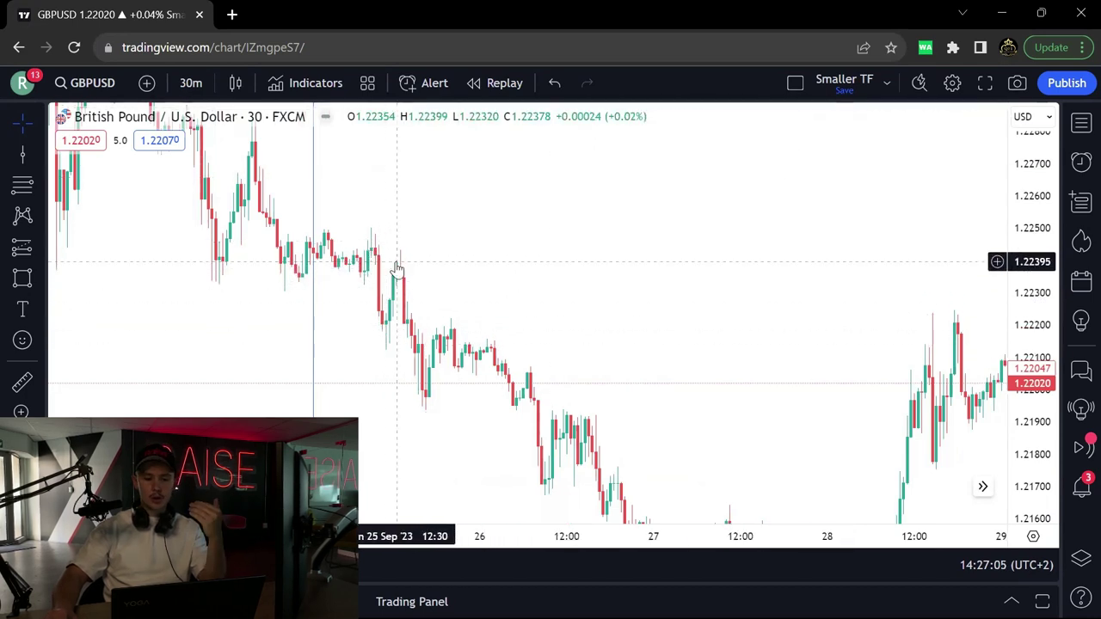
Step: Draw a Fibonacci retracement from 1.22500 at 07:30 on 25 Sep '23 down to 1.22123 at 22:00
scroll(398, 261, "up", 1)
left_click_drag(449, 251, 574, 258)
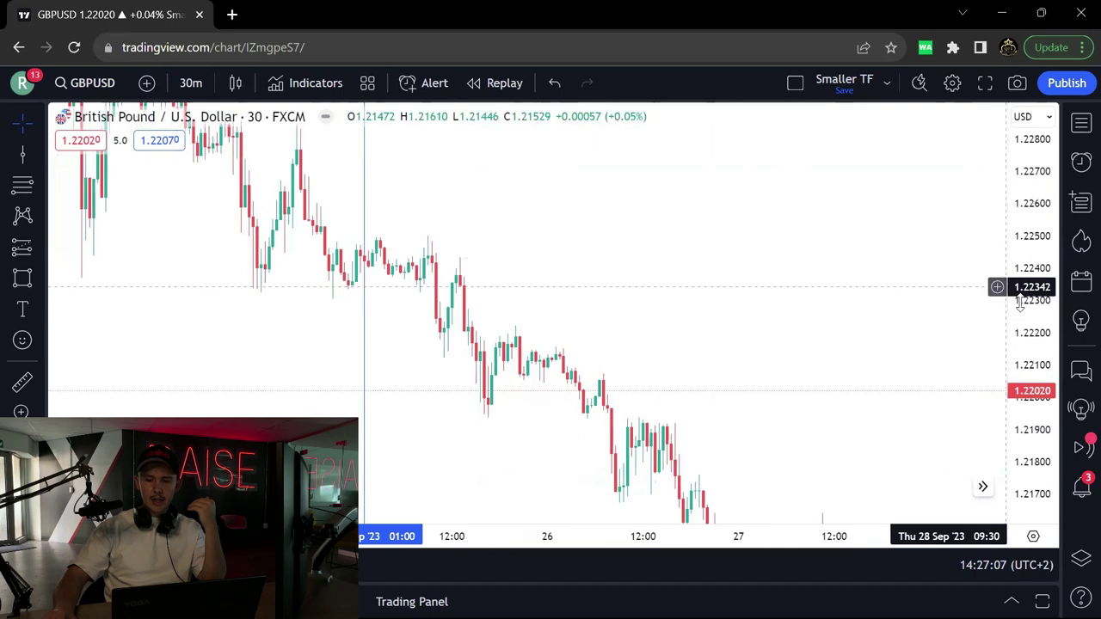
left_click_drag(1021, 305, 1020, 344)
scroll(855, 283, "up", 2)
left_click_drag(556, 226, 711, 250)
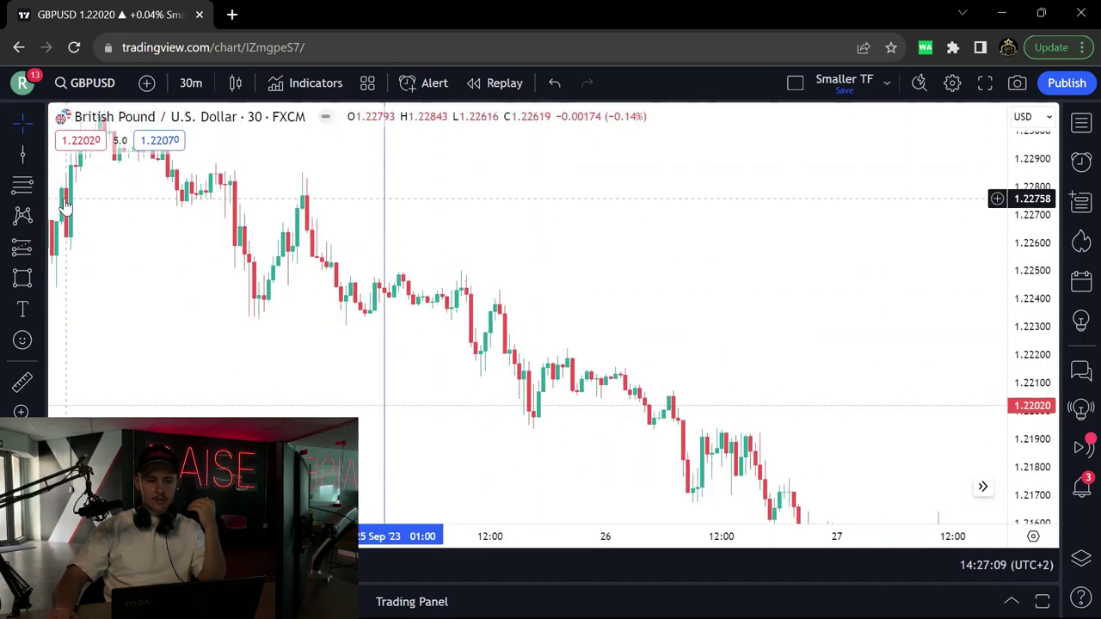
left_click(23, 185)
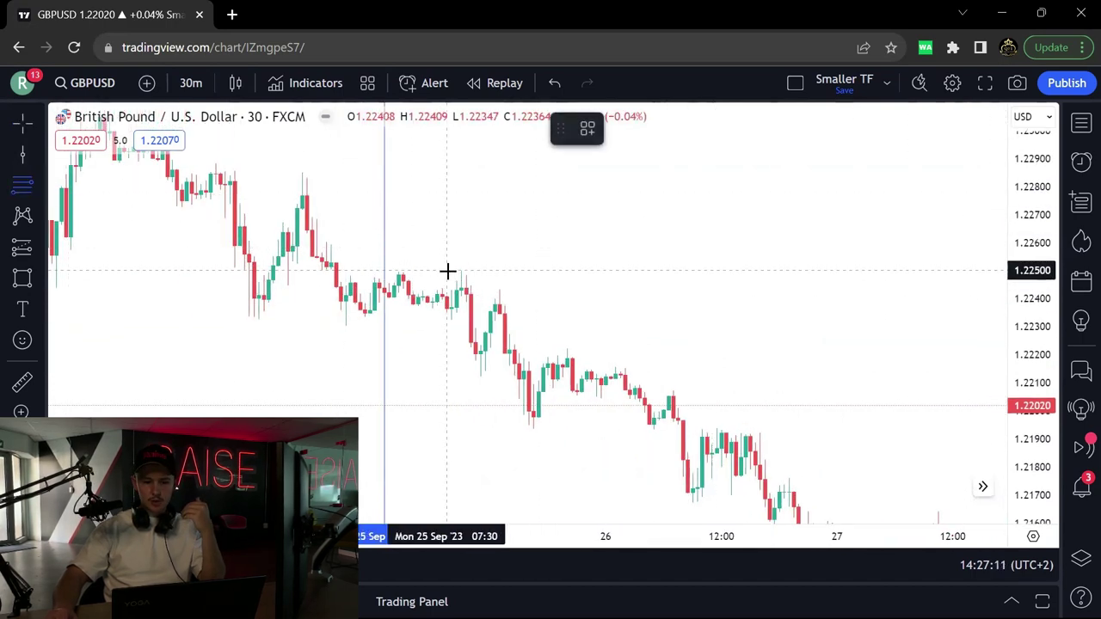
left_click(446, 270)
left_click(586, 377)
Step: Draw a small rectangle between the 0.618 and 0.786 retracement levels at the 25 September pullback, and delete the Fibonacci drawing
left_click(23, 277)
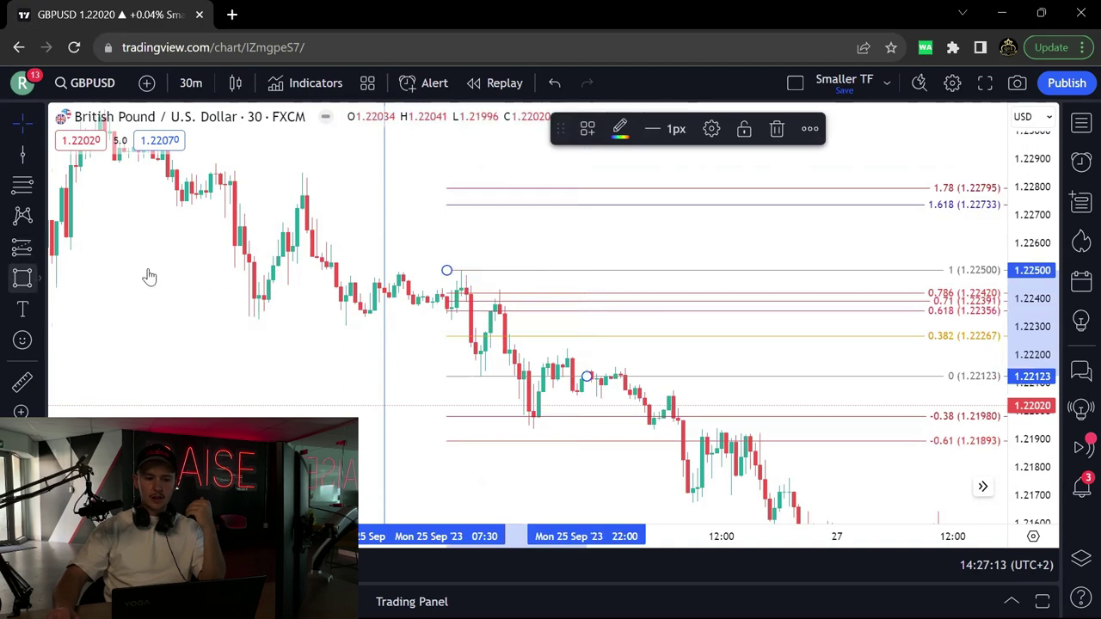
left_click(592, 294)
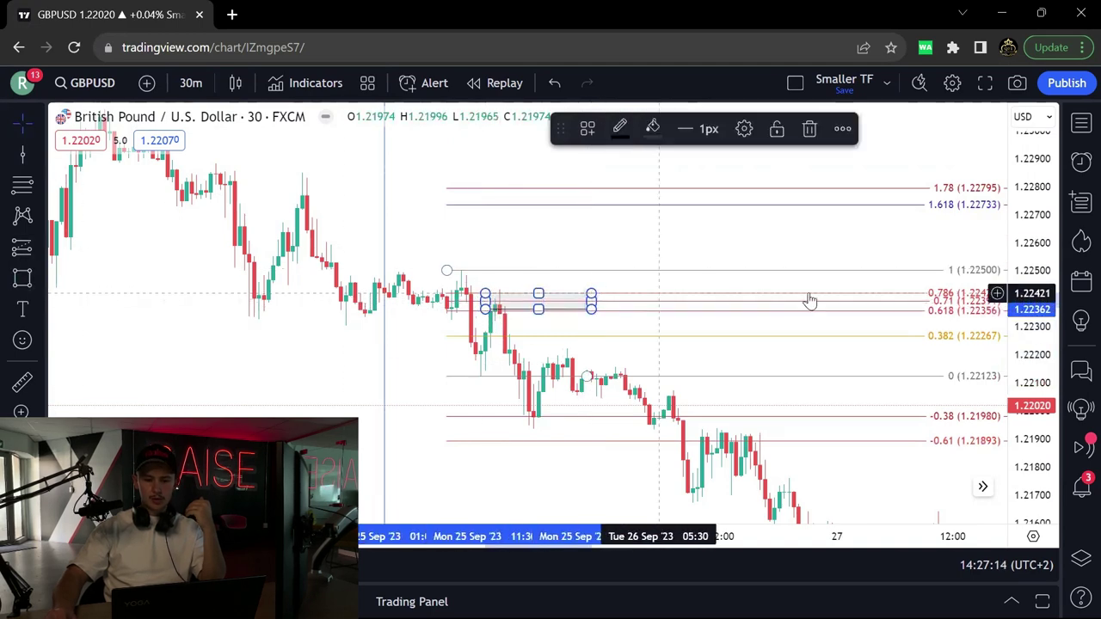
left_click(777, 130)
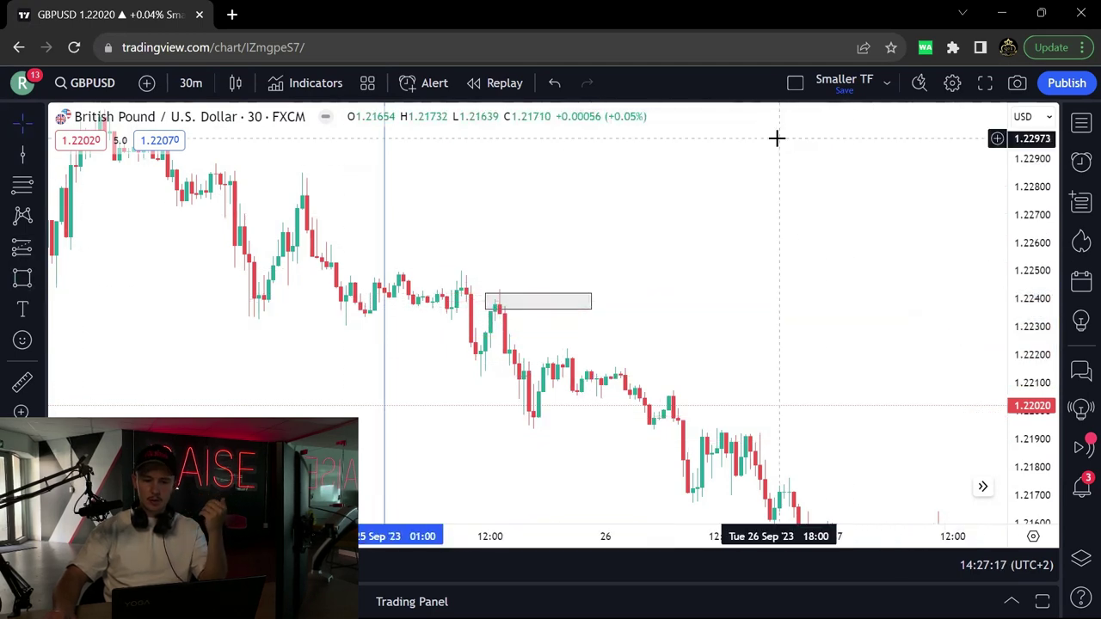
Step: Draw a descending trend line from the swing high at 1.22862 down to 1.22166 at 00:30 on 26 Sep '23
left_click(43, 155)
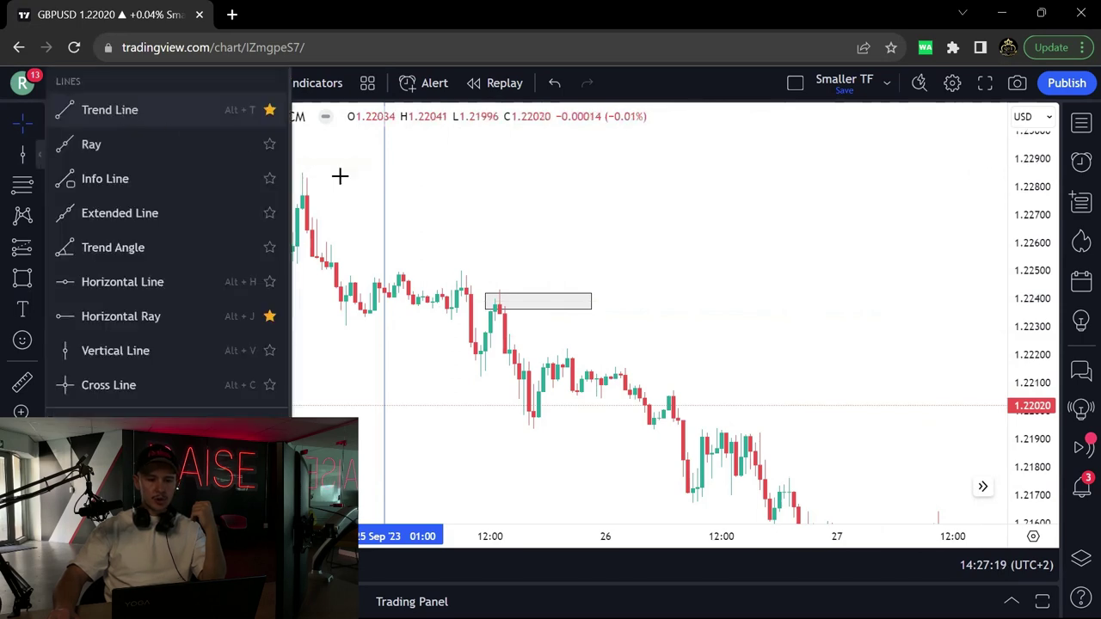
left_click(118, 118)
left_click(297, 169)
left_click(610, 361)
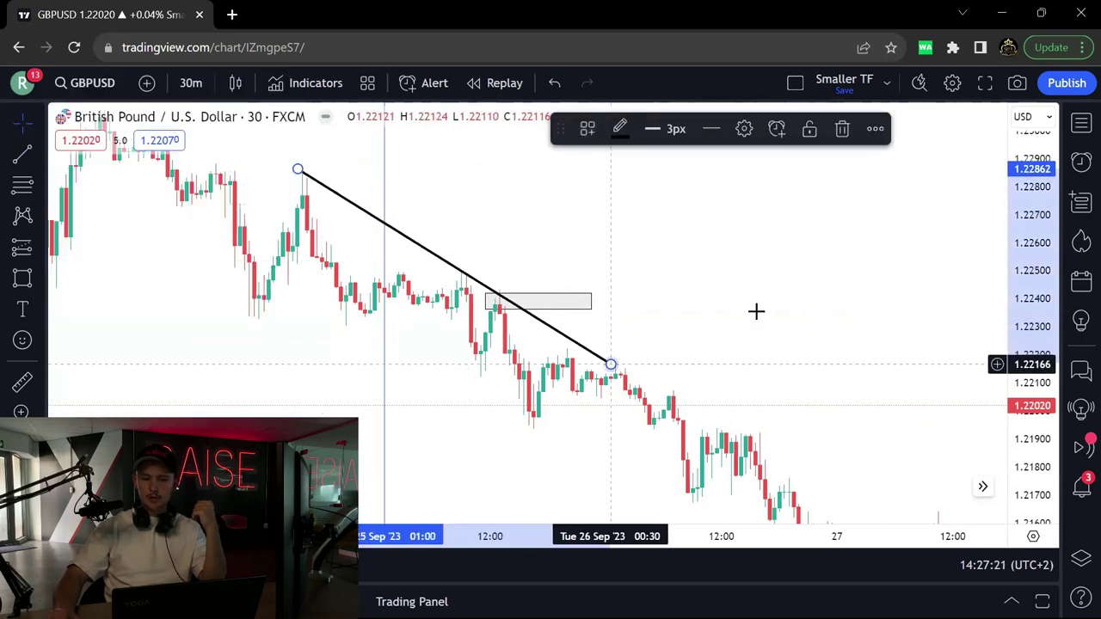
Step: Draw an ascending trend line from the low at 1.22293 to 1.22369 at 23:00 on 25 Sep '23, and delete the steep descending trend line
left_click_drag(765, 303, 814, 236)
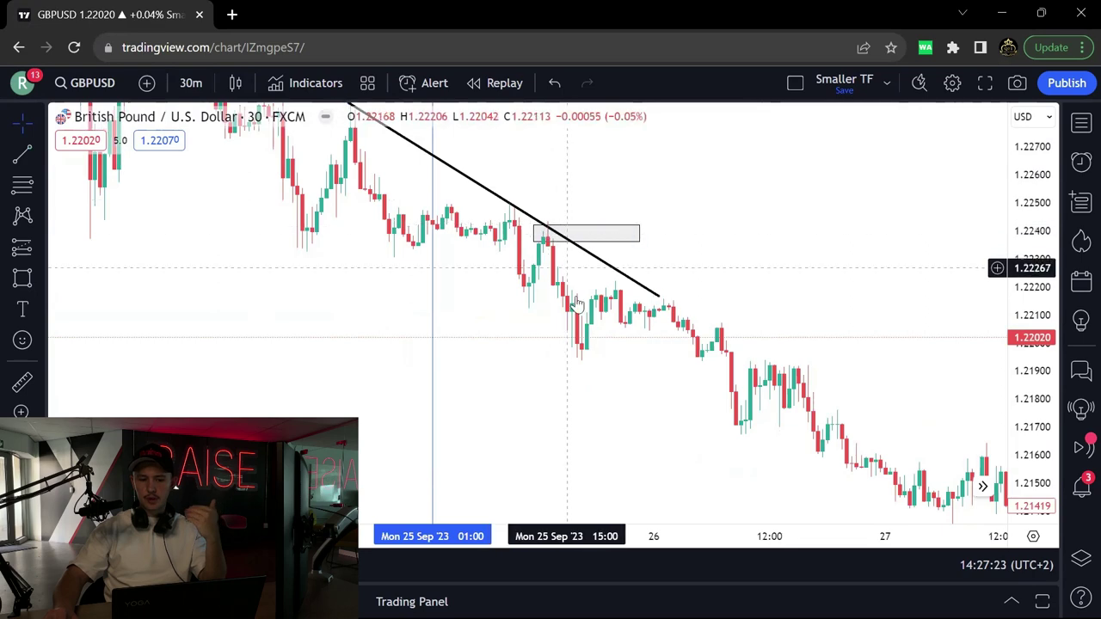
left_click_drag(1025, 380, 1025, 267)
scroll(944, 253, "up", 2)
left_click_drag(791, 223, 831, 239)
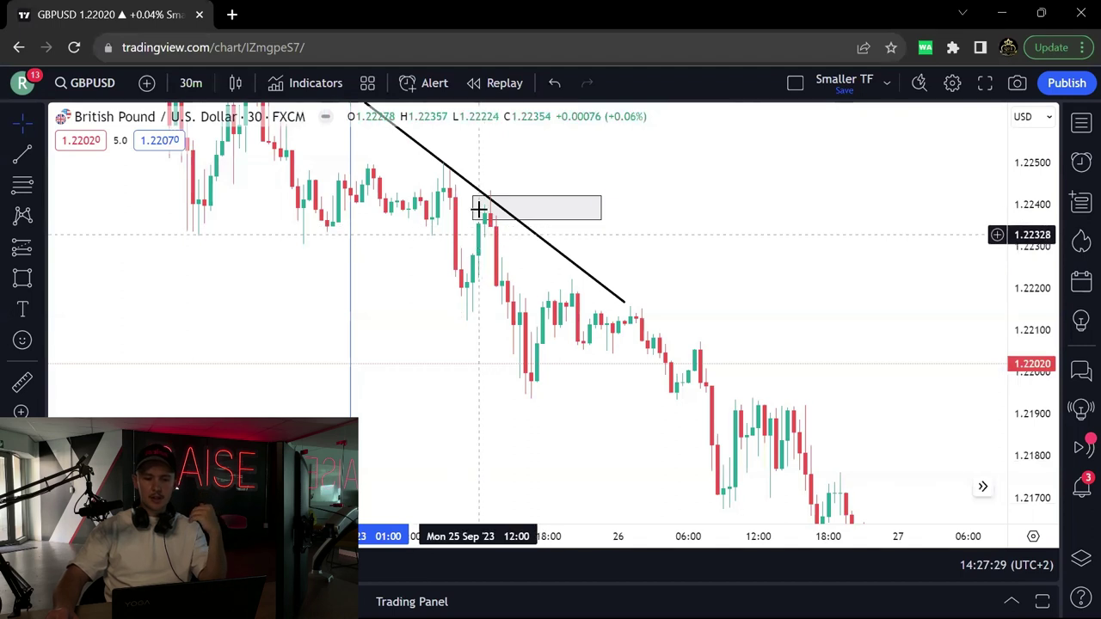
left_click_drag(813, 235, 831, 244)
left_click(22, 153)
left_click(317, 257)
left_click(624, 226)
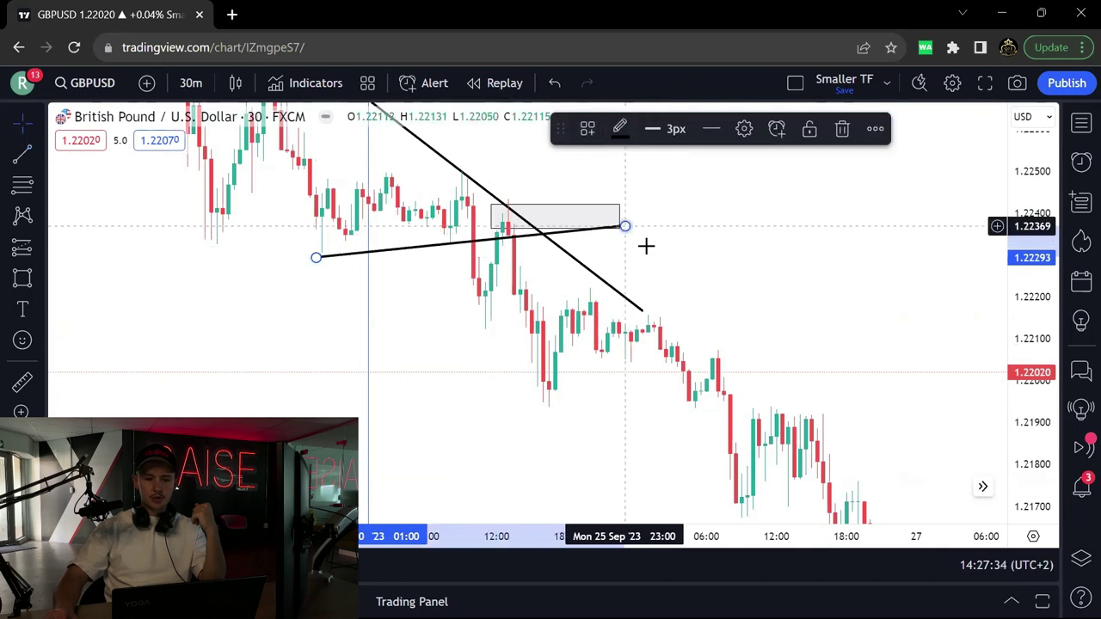
left_click(609, 281)
key("Delete")
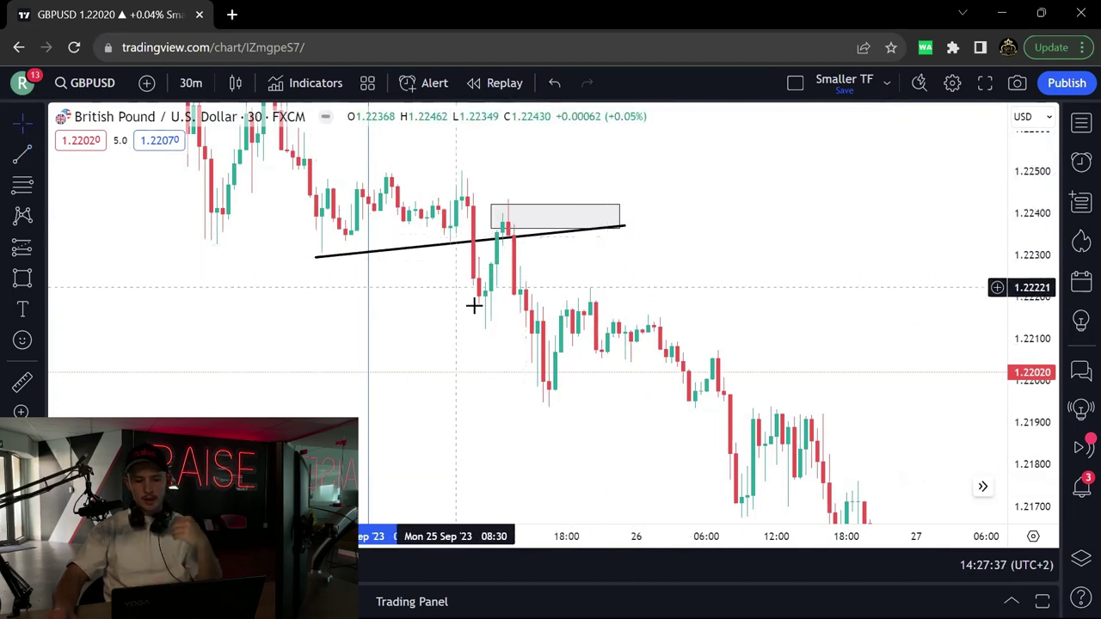
Step: Place a short position at the trend line retest with entry at 1.22340 and target at 1.22016, and lower its stop to 1.22489
left_click(40, 255)
left_click(104, 197)
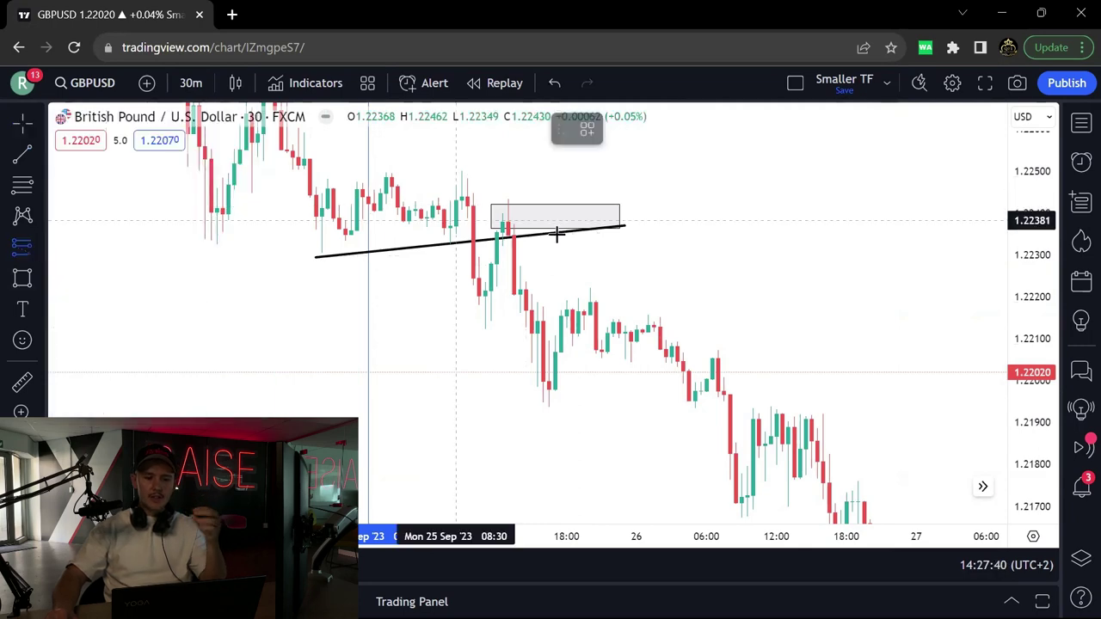
left_click(495, 239)
left_click_drag(802, 249, 842, 283)
left_click_drag(1027, 275, 1027, 343)
scroll(762, 248, "down", 1)
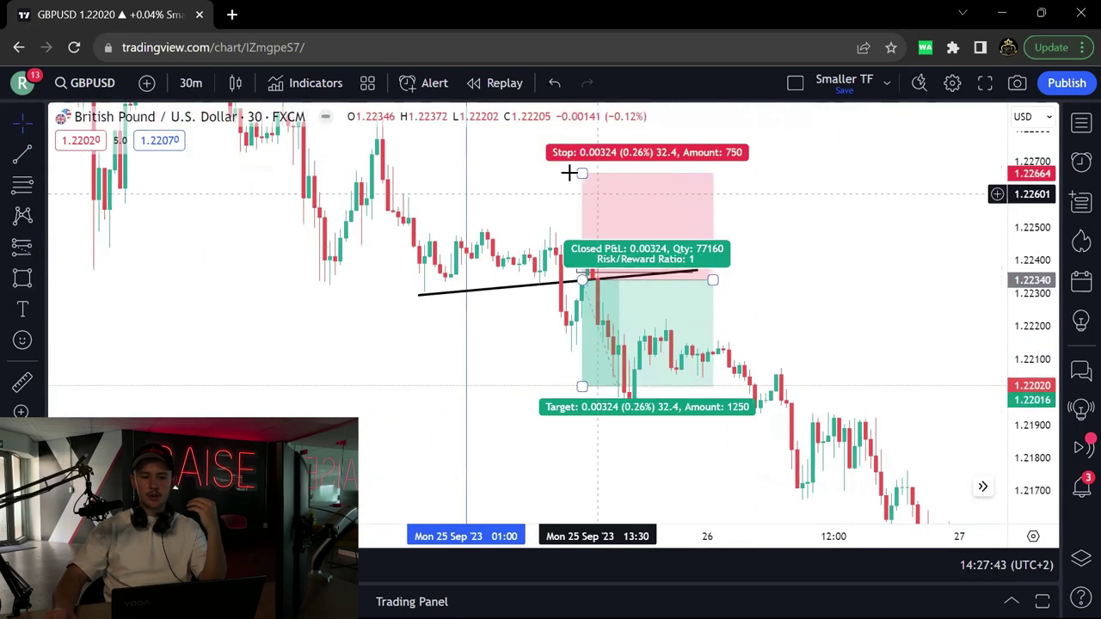
left_click_drag(572, 173, 576, 231)
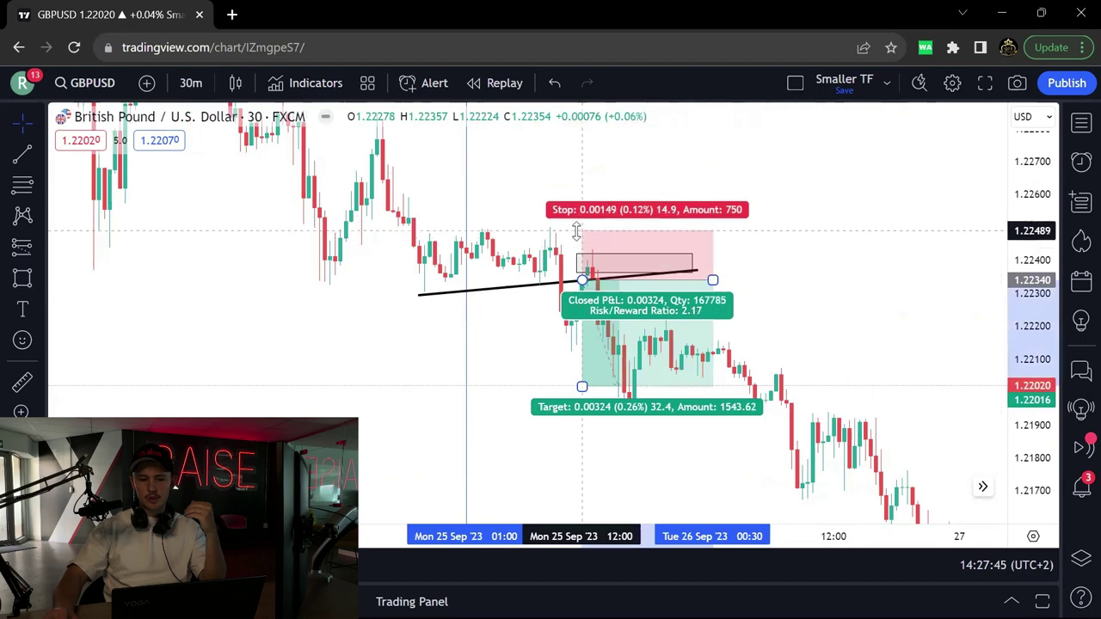
left_click(857, 269)
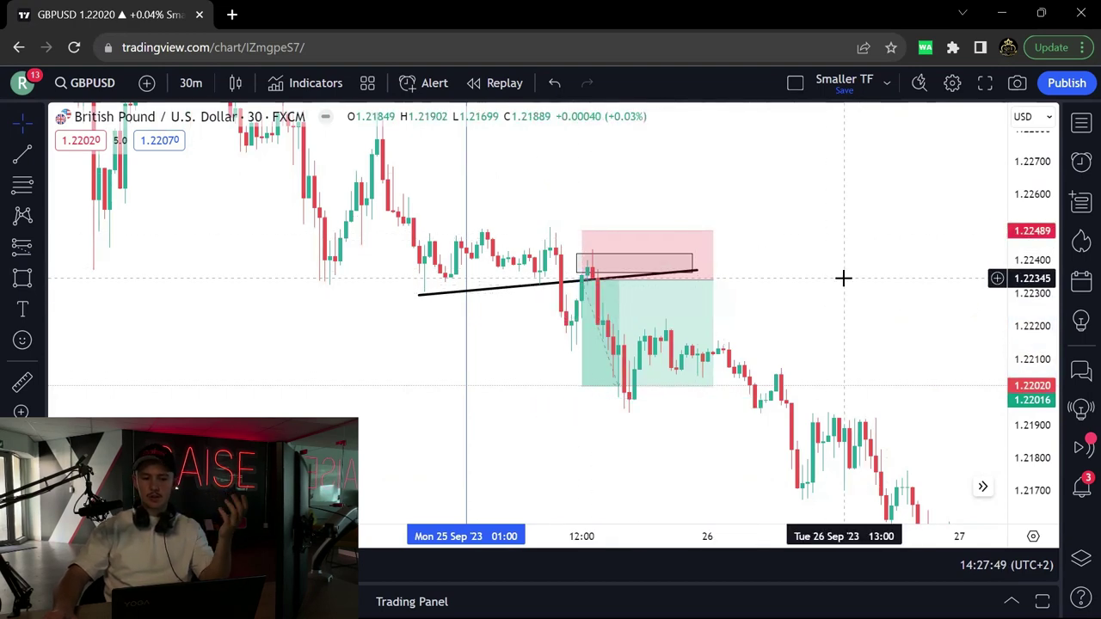
Step: Draw a descending trend line across the consolidation highs, converging with the ascending line at the small rectangle's far end
left_click(22, 153)
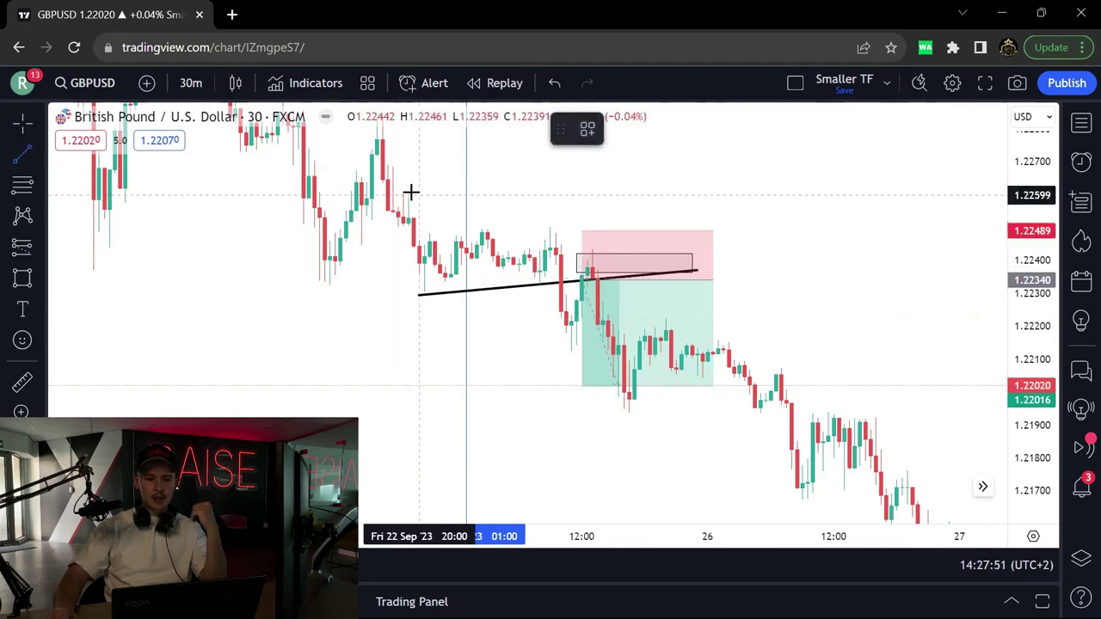
left_click(689, 259)
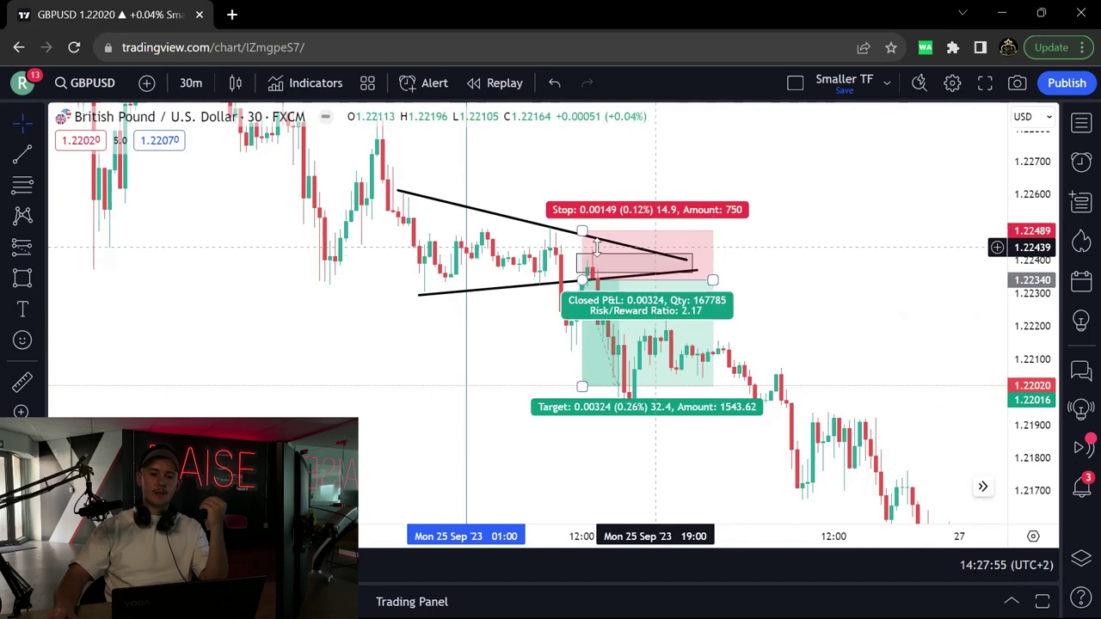
Step: Lower the short position's stop closer to the small rectangle, and delete the position
left_click_drag(584, 234, 583, 244)
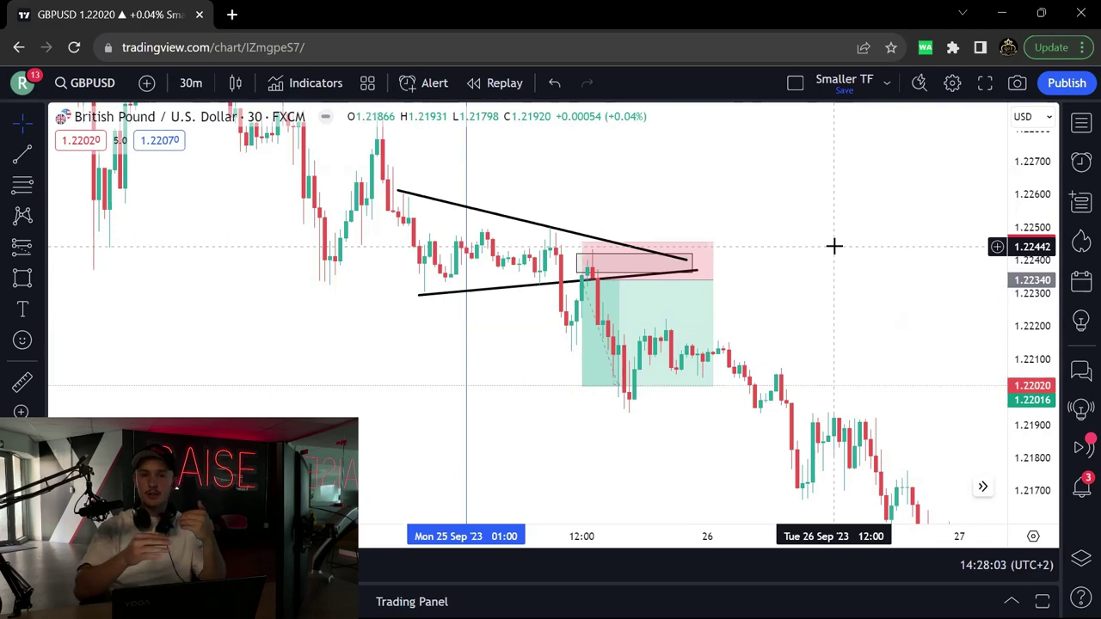
left_click(693, 321)
key("Delete")
Step: Draw a rectangle across the 25 September swing low between 1.22176 and 1.22123, ending at 16:30
left_click_drag(894, 319, 793, 258)
scroll(827, 218, "down", 2)
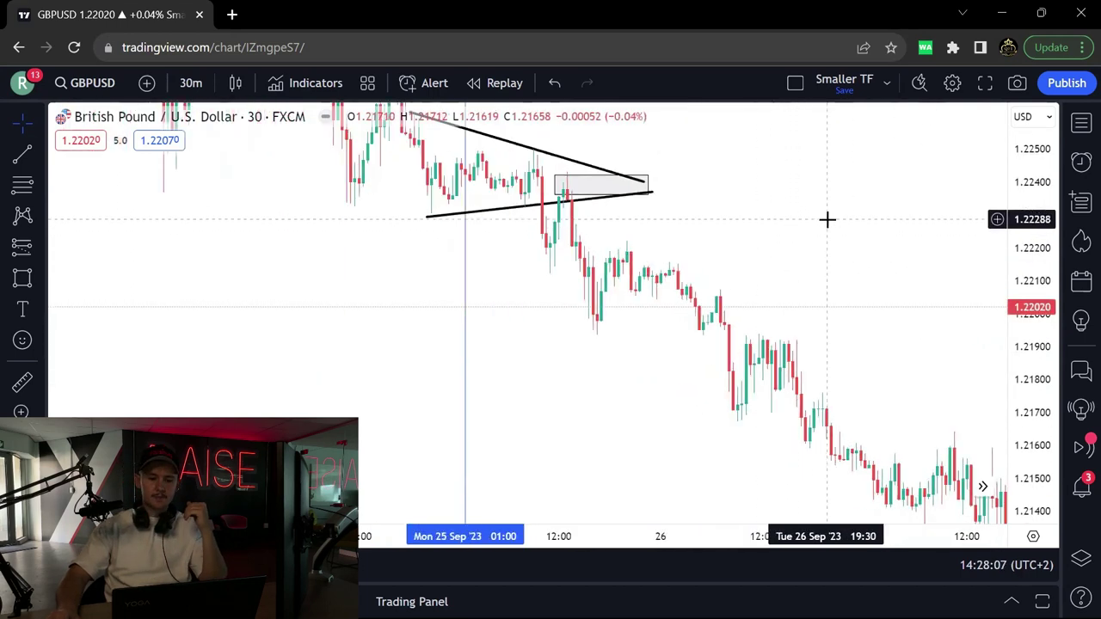
left_click_drag(827, 218, 812, 234)
left_click(20, 280)
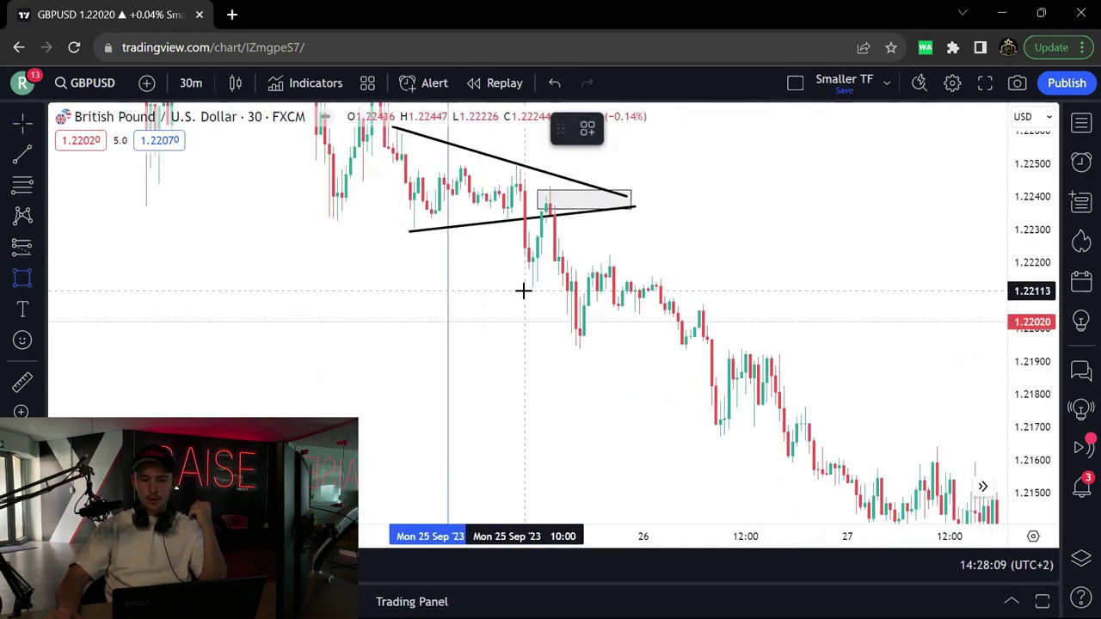
left_click_drag(494, 270, 561, 287)
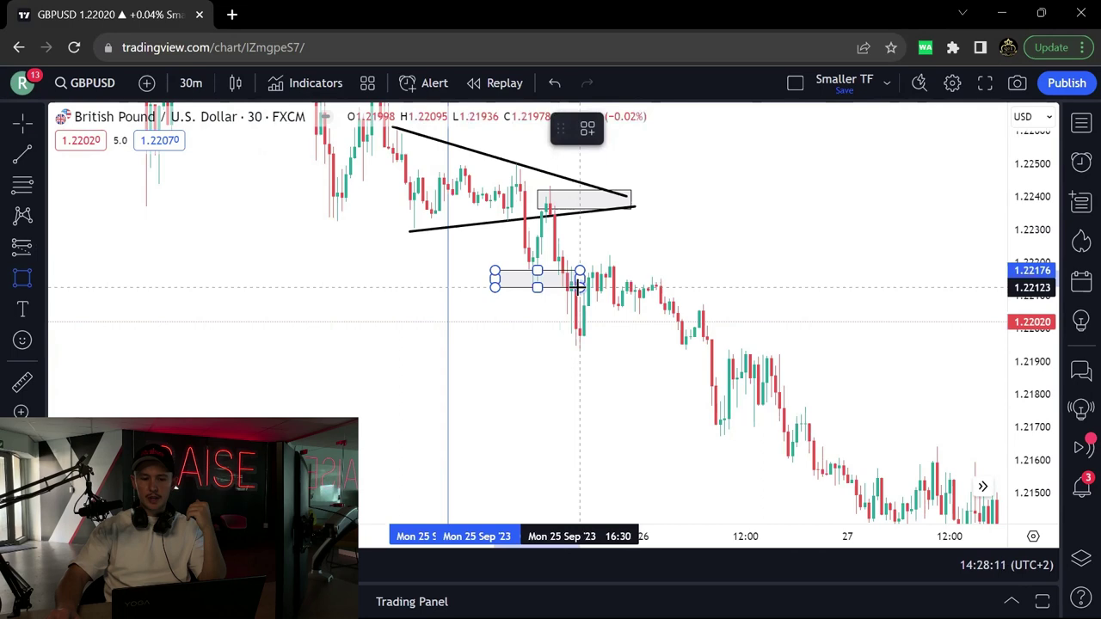
scroll(718, 235, "up", 1)
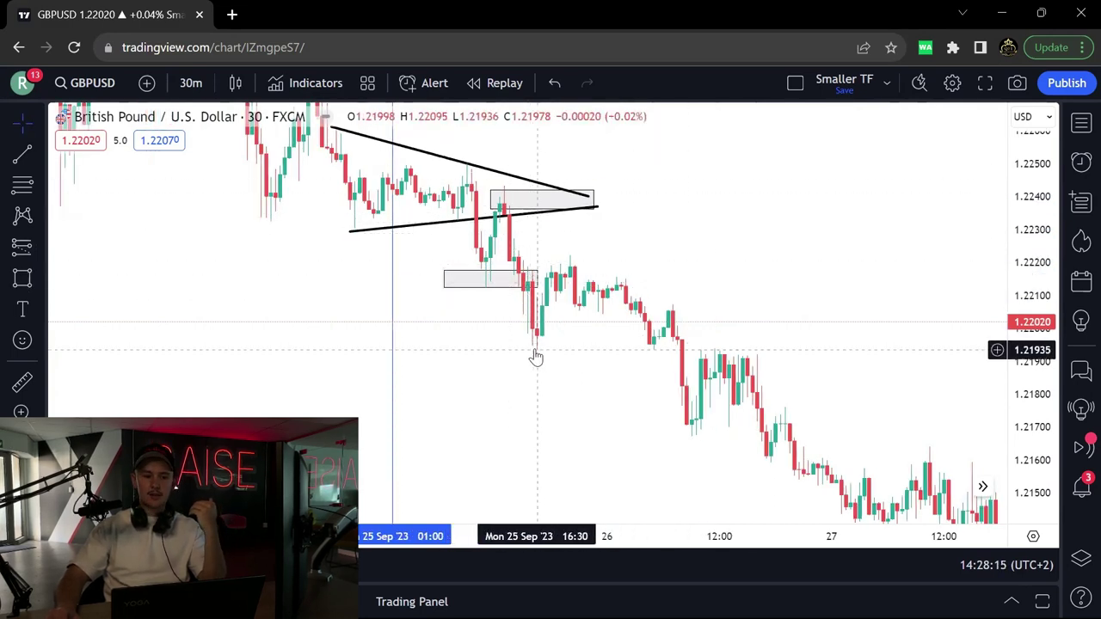
Step: Draw a Fibonacci retracement from the pullback high at 1.22424 down to the low at 1.21951
left_click(22, 184)
left_click(499, 189)
left_click(636, 344)
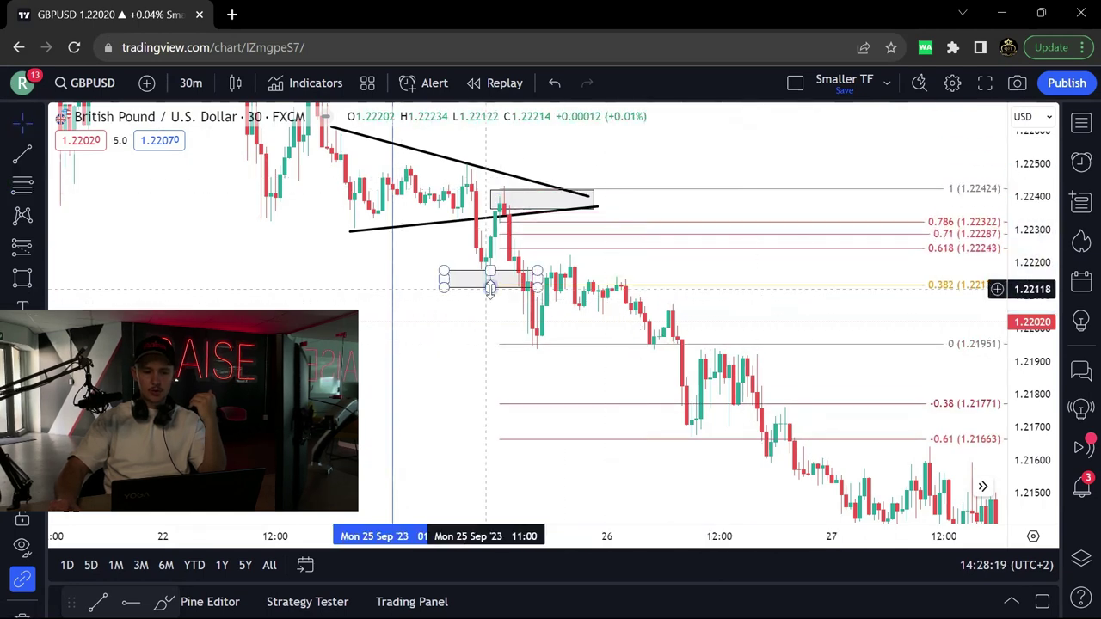
Step: Fit the lower rectangle between the 0.618 and 0.786 retracement levels, and delete the Fibonacci drawing
left_click_drag(489, 287, 663, 169)
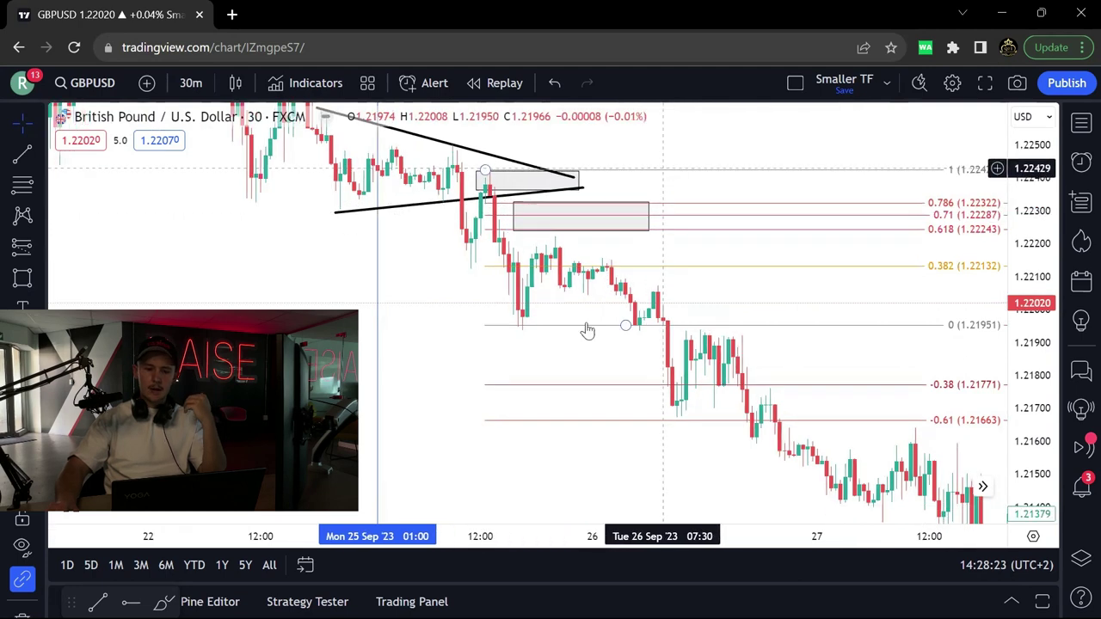
left_click_drag(1017, 300, 980, 257)
left_click(938, 249)
key("Delete")
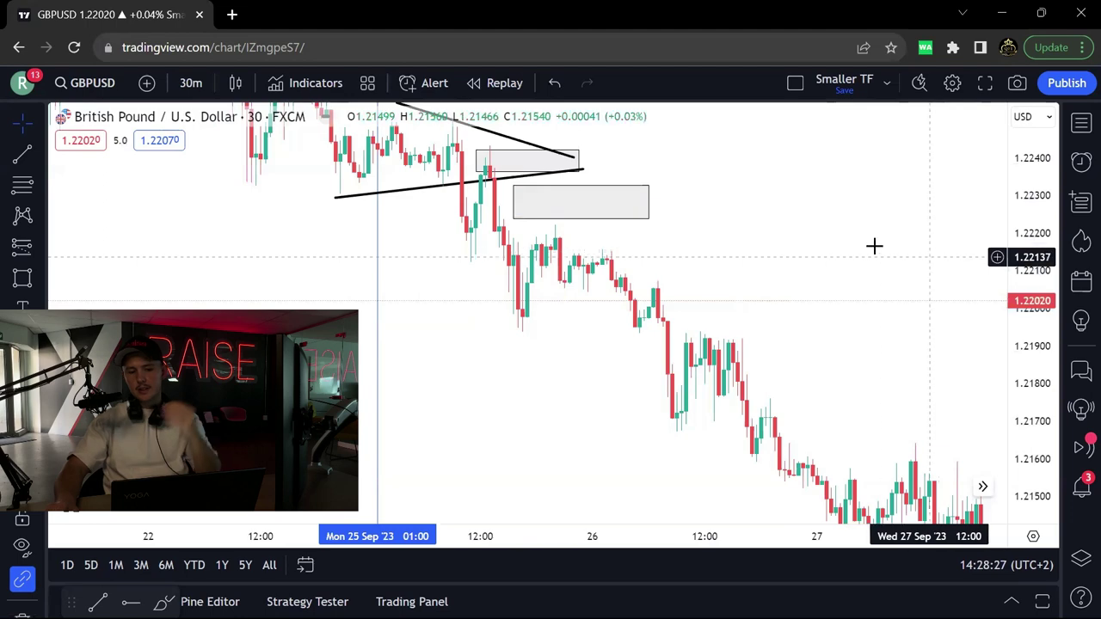
Step: Draw a Fibonacci retracement from 1.22424 at 11:30 on 25 Sep '23 down to the swing low at 1.21940
scroll(882, 261, "up", 2)
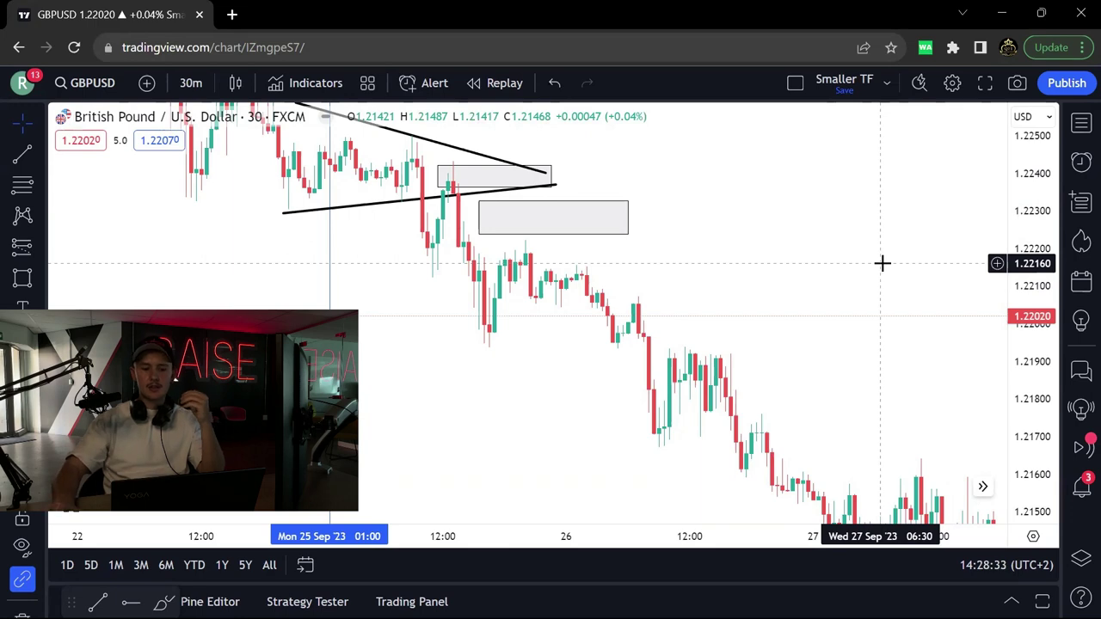
left_click_drag(768, 258, 867, 236)
scroll(877, 238, "up", 1)
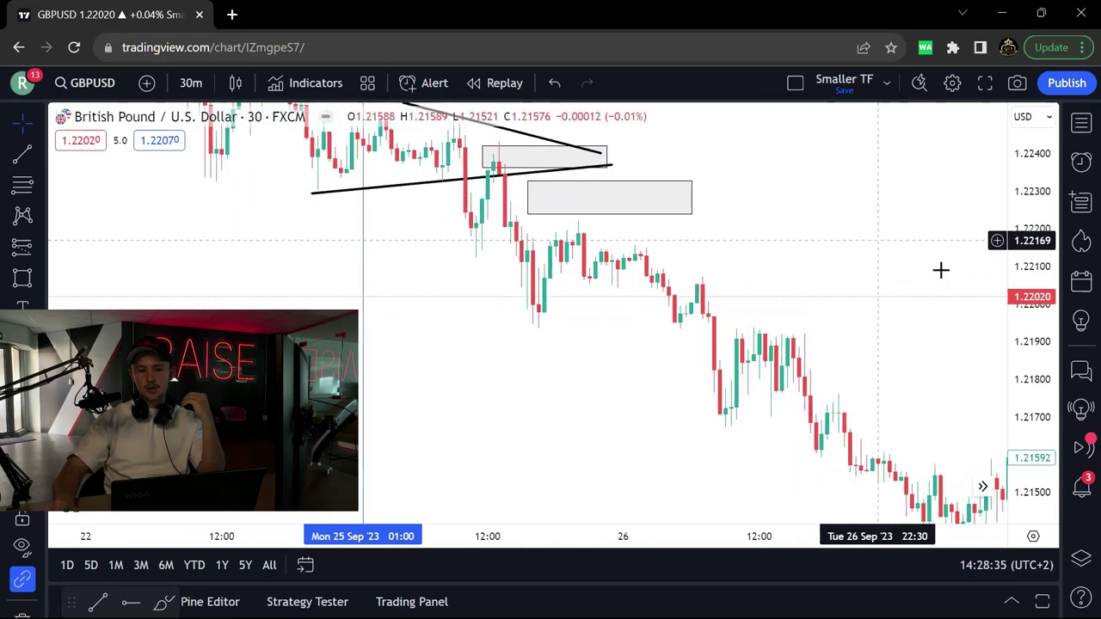
scroll(862, 240, "up", 1)
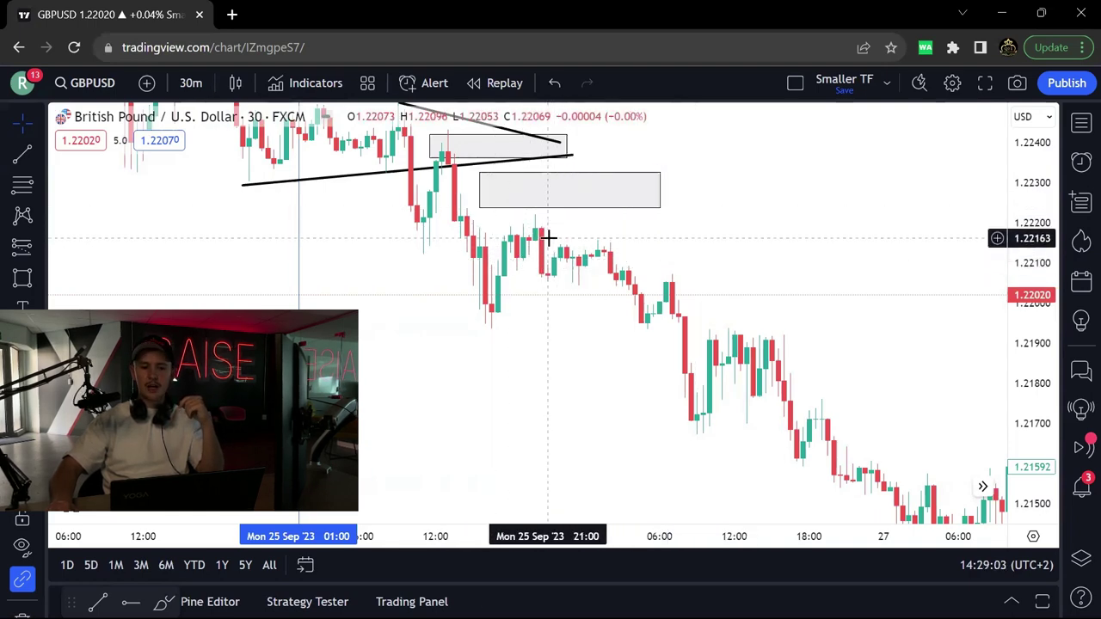
left_click_drag(666, 246, 663, 253)
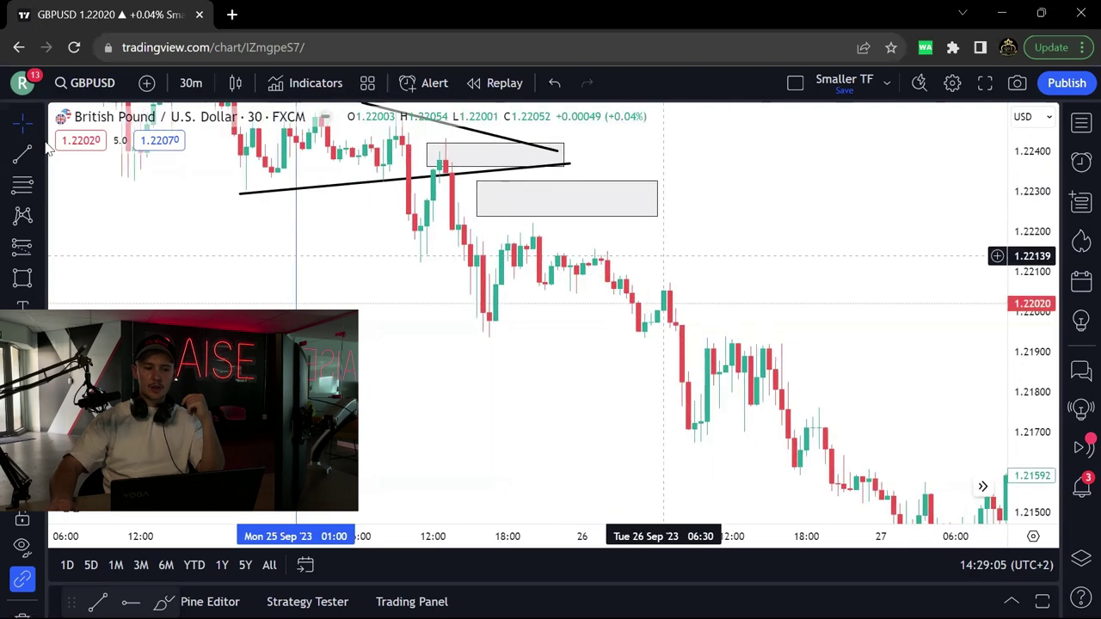
left_click(23, 183)
left_click(426, 141)
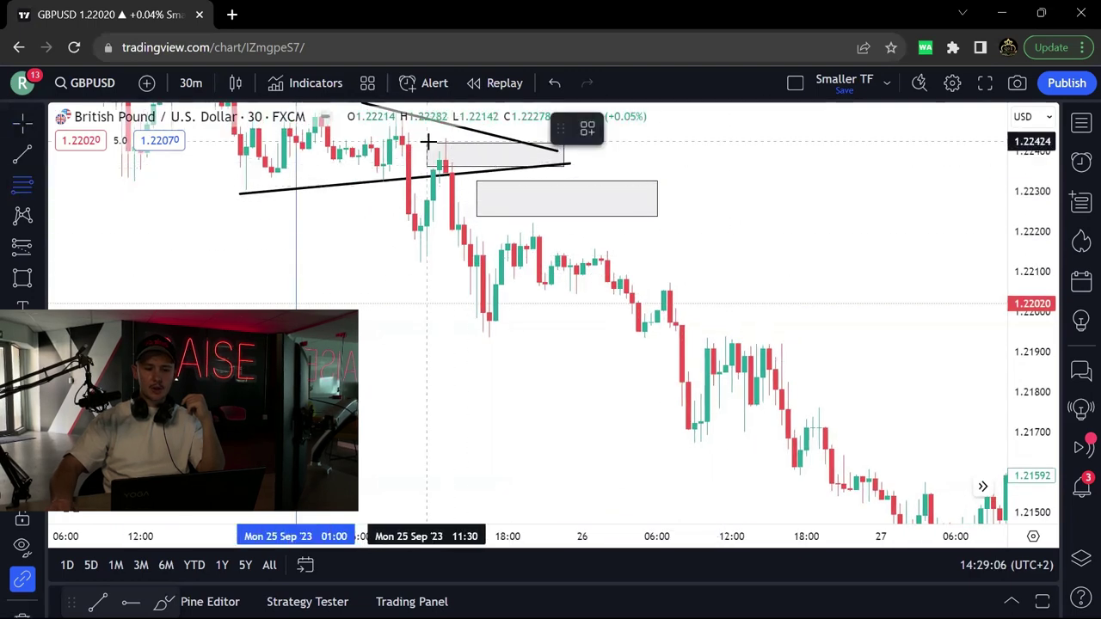
left_click(627, 335)
Step: Move the lower rectangle down over the pullback highs so that its lower edge sits on the 0.382 level
left_click_drag(619, 221, 658, 226)
left_click(554, 83)
left_click(705, 224)
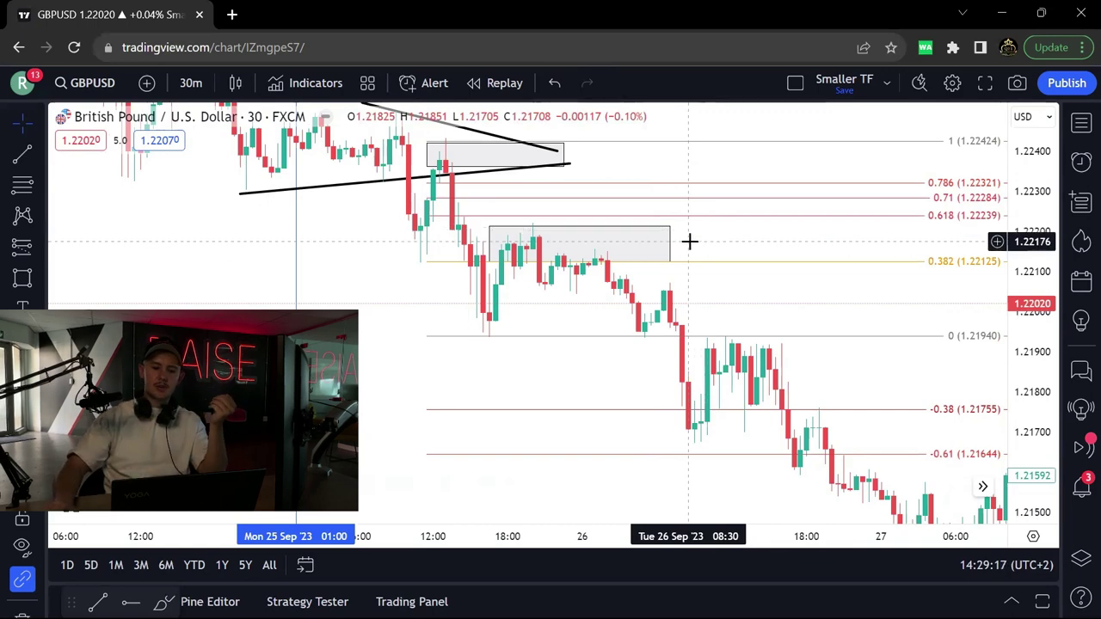
Step: Switch the chart to the 15-minute timeframe and examine the price action around the pullback zone
scroll(689, 242, "down", 1)
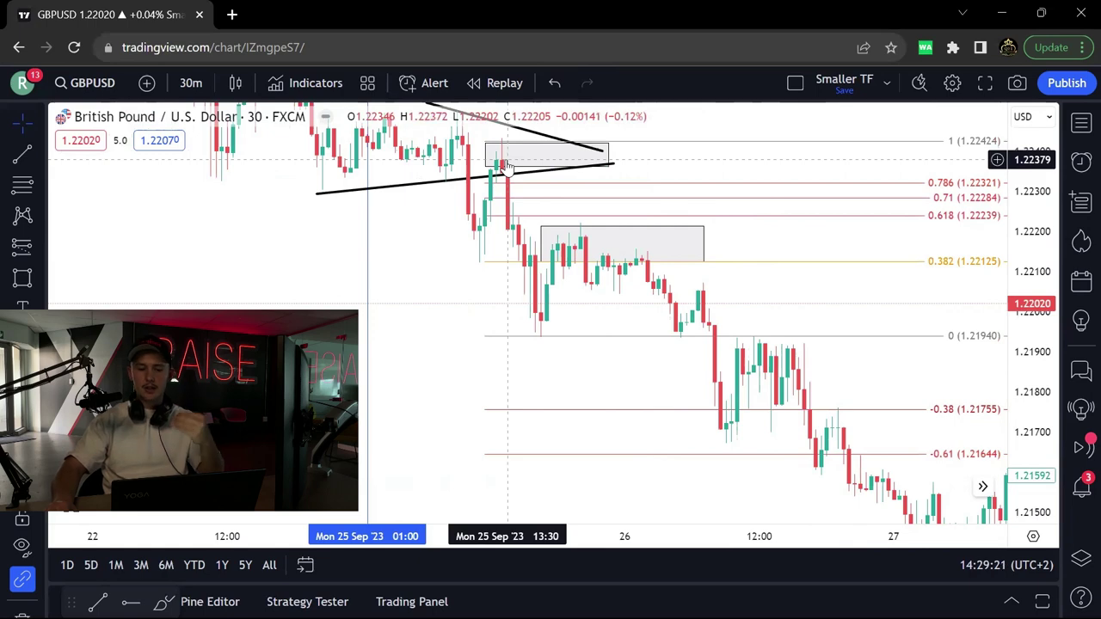
left_click_drag(1017, 298, 996, 263)
left_click(191, 82)
left_click(241, 362)
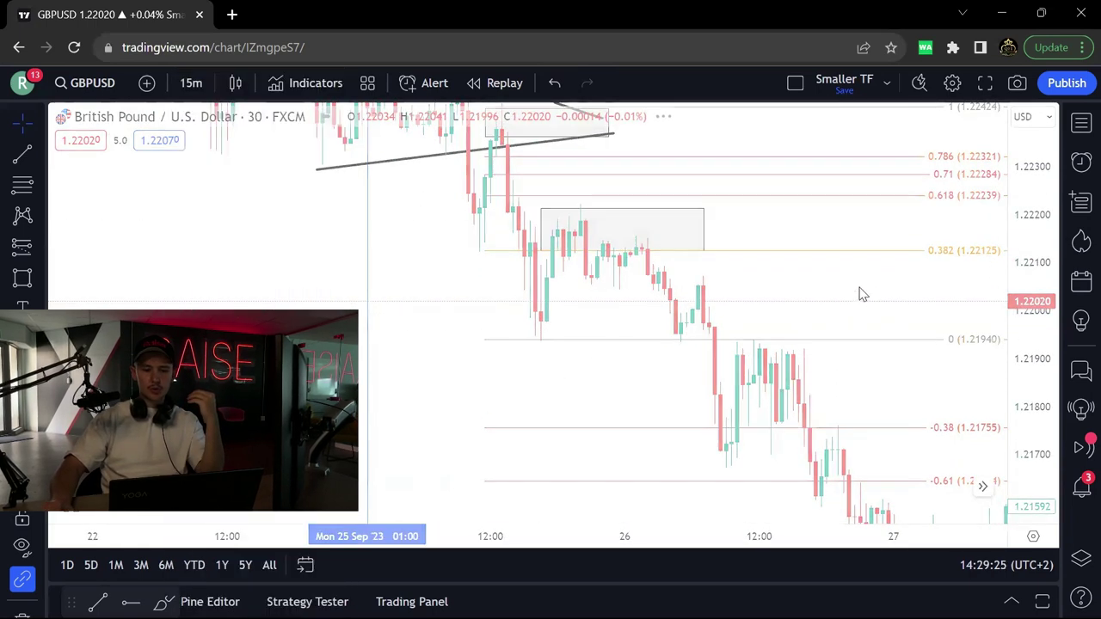
left_click_drag(1032, 258, 1039, 420)
scroll(917, 358, "down", 5)
left_click_drag(548, 329, 700, 289)
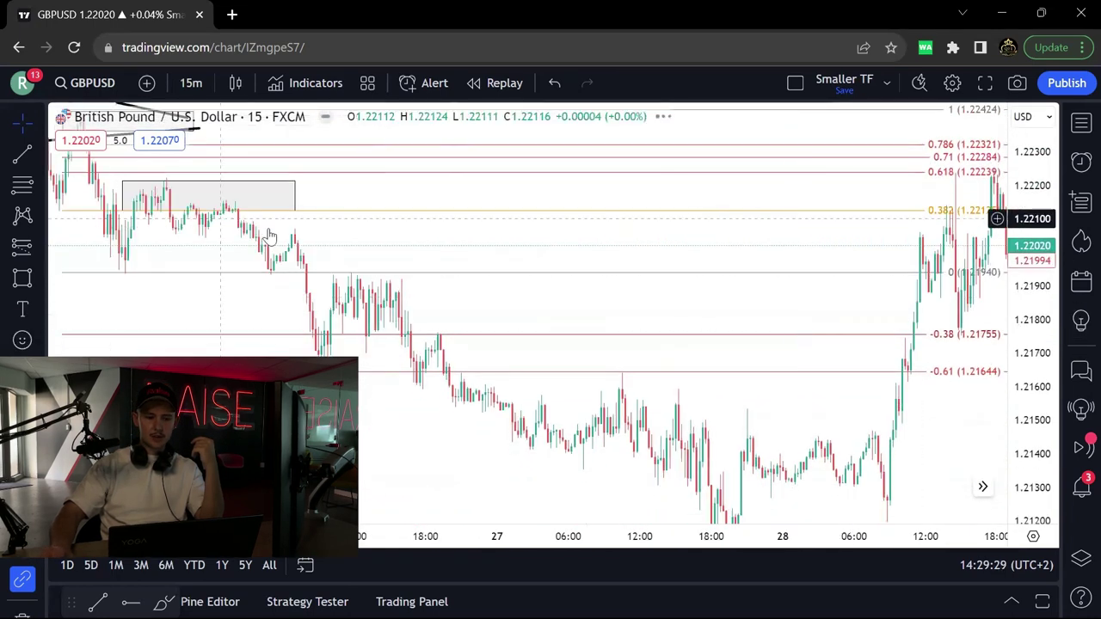
scroll(732, 272, "left", 5)
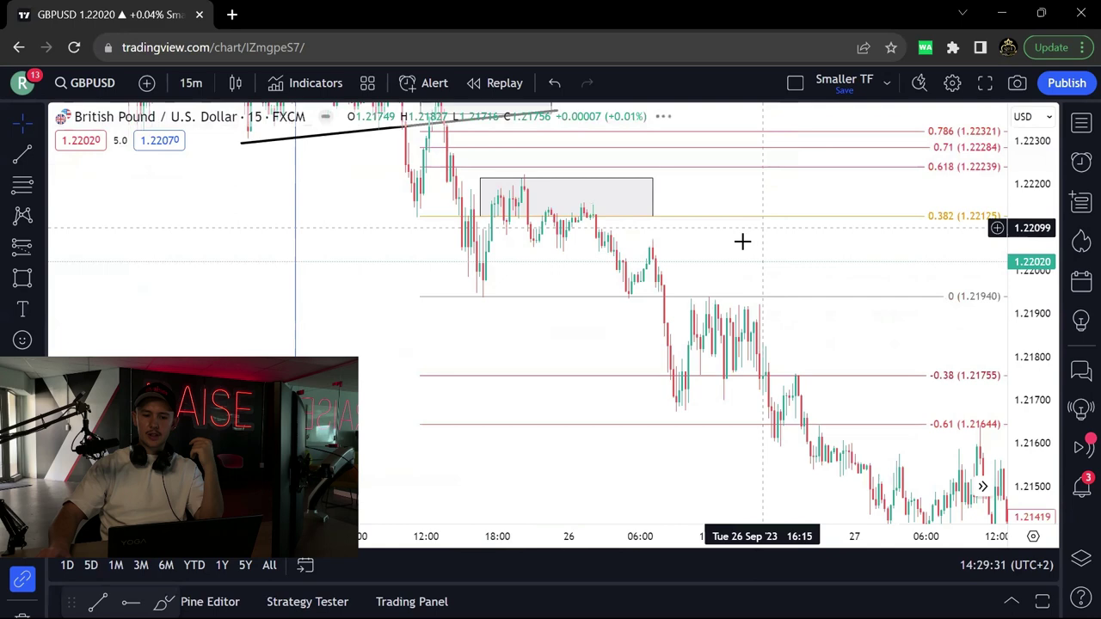
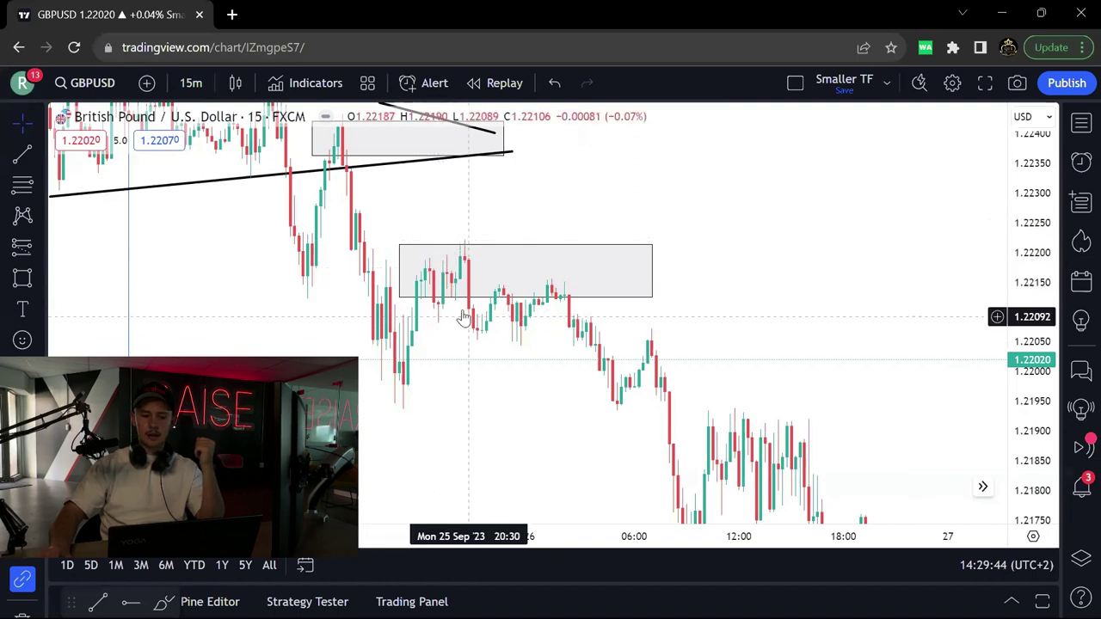
Step: Draw a thin rectangle at about 1.22100 along the minor lows beneath the pullback zone, and delete the larger zone rectangle
left_click(424, 308)
left_click(479, 316)
left_click(821, 312)
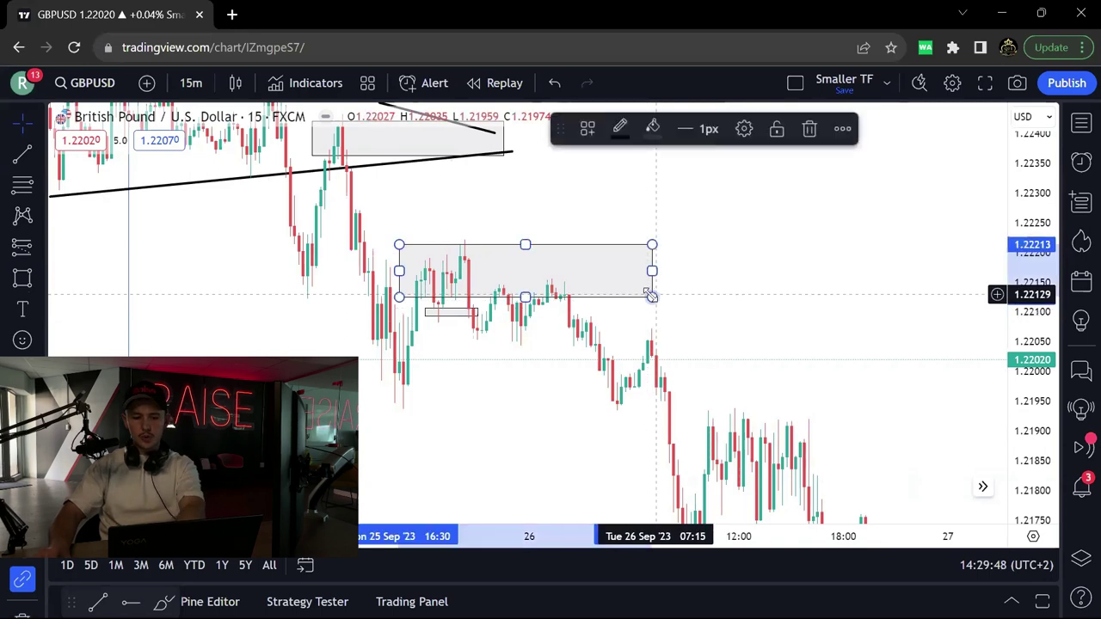
key("Delete")
Step: Draw a Fibonacci retracement from the 25 September evening high at 1.22227 down to 1.22025
left_click(27, 190)
left_click(452, 235)
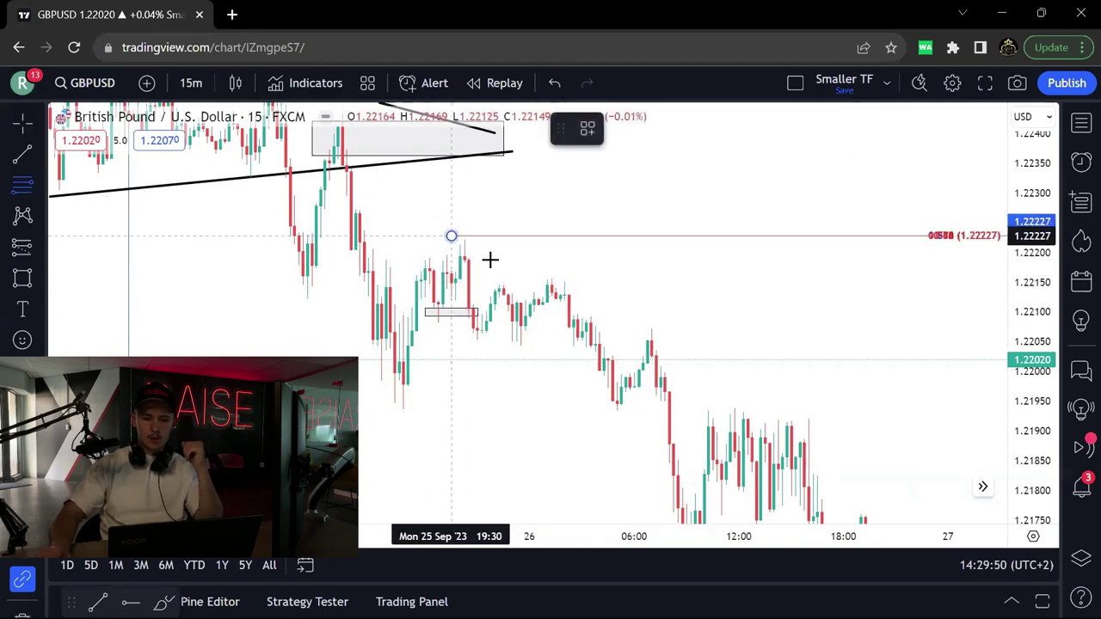
left_click(604, 356)
Step: Move the thin rectangle over the 0.618–0.786 levels, resize it to span 1.22148 to 1.22193, and delete the Fibonacci drawing
left_click_drag(440, 322, 529, 294)
left_click_drag(595, 270, 640, 256)
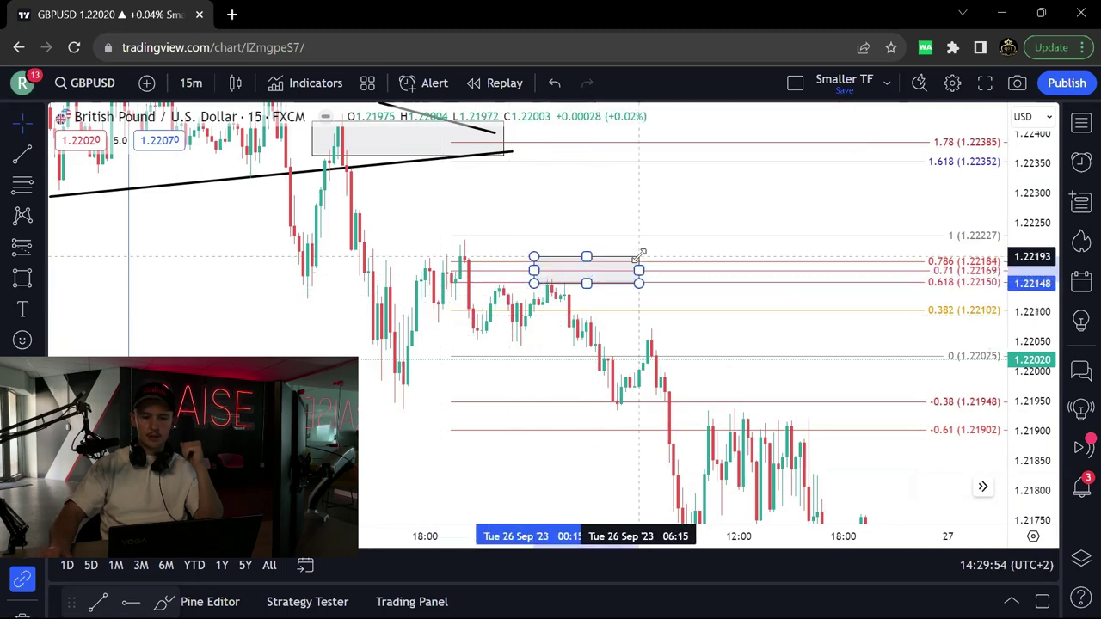
left_click(904, 262)
key("Delete")
Step: Switch the chart back to the 30-minute timeframe and reset the chart view
left_click_drag(874, 332, 791, 266)
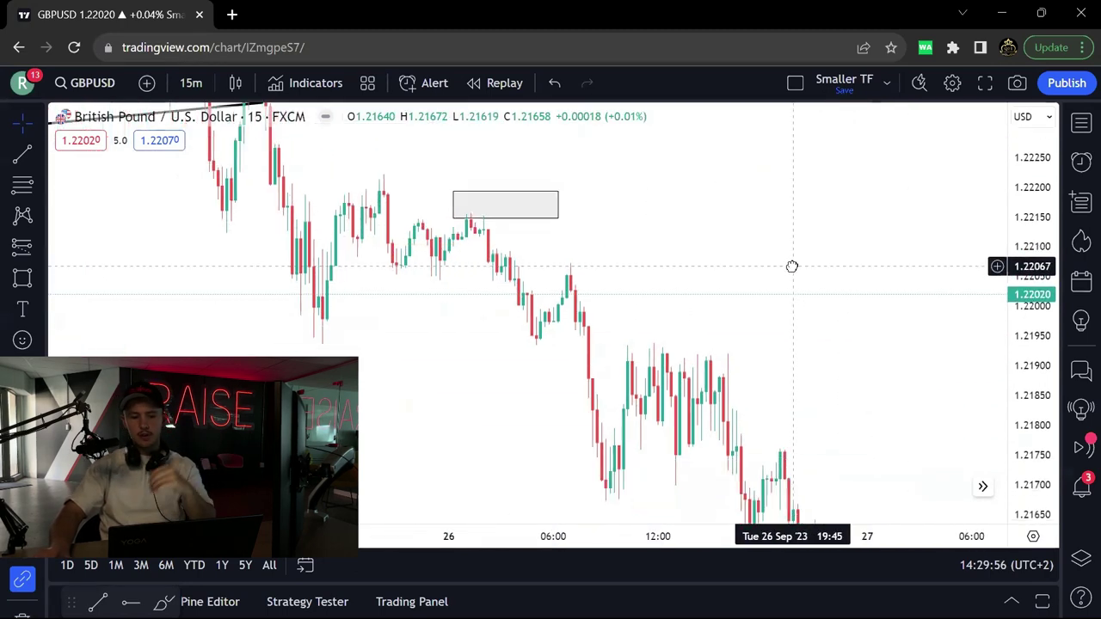
left_click(191, 83)
left_click(215, 388)
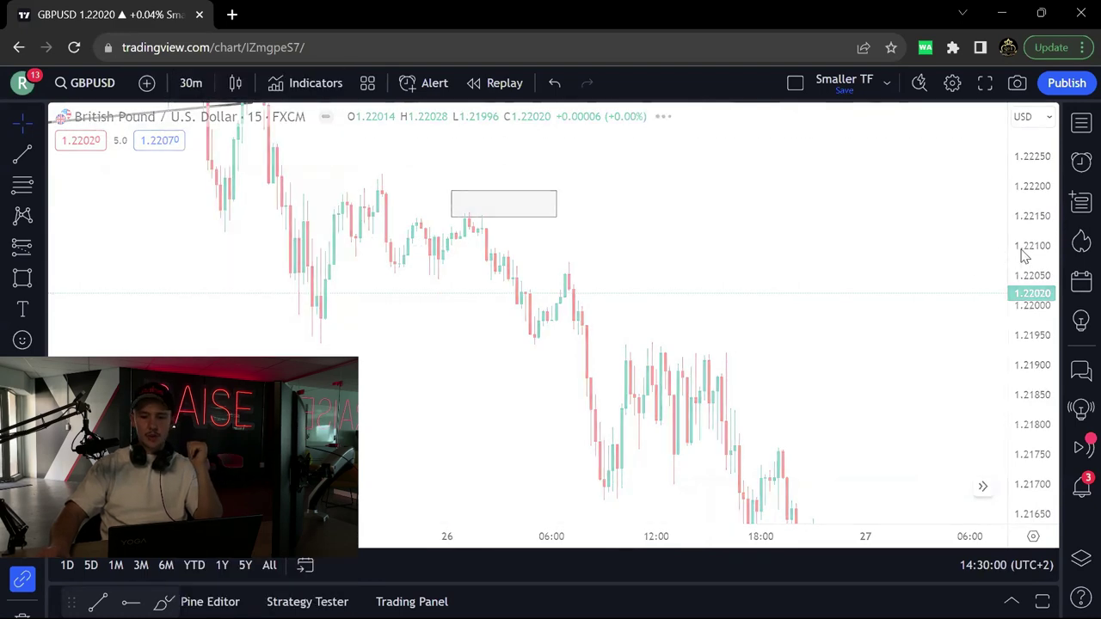
right_click(737, 211)
left_click(792, 192)
scroll(764, 258, "down", 5)
scroll(816, 288, "up", 5)
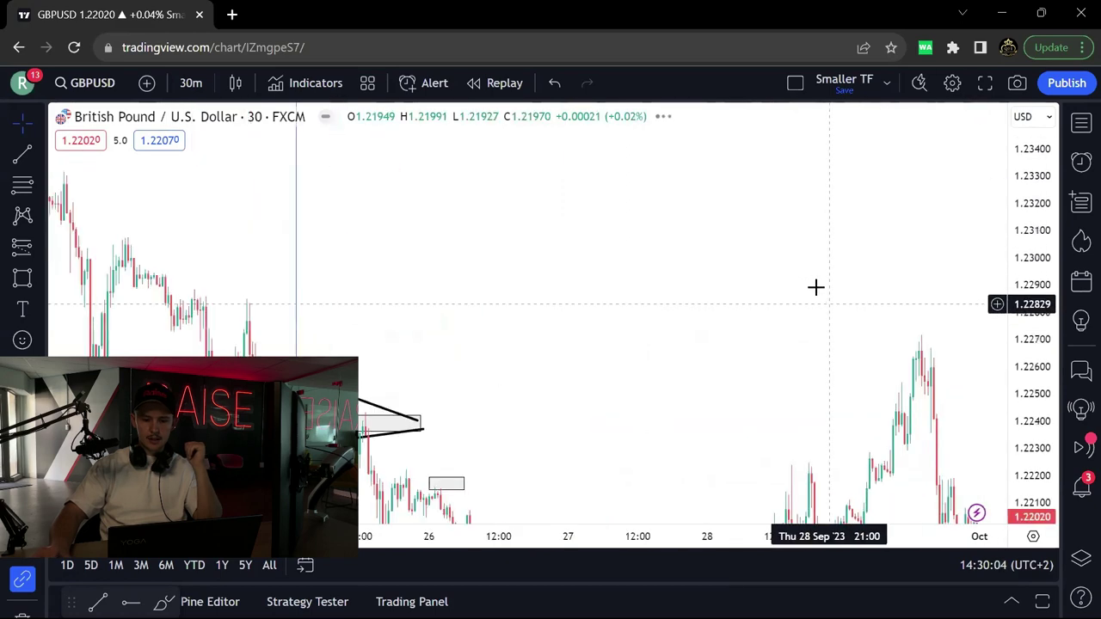
Step: Draw a long thin rectangle from about 1.2199 down to 1.2193 along the 25 and 26 September lows
left_click_drag(719, 200, 683, 285)
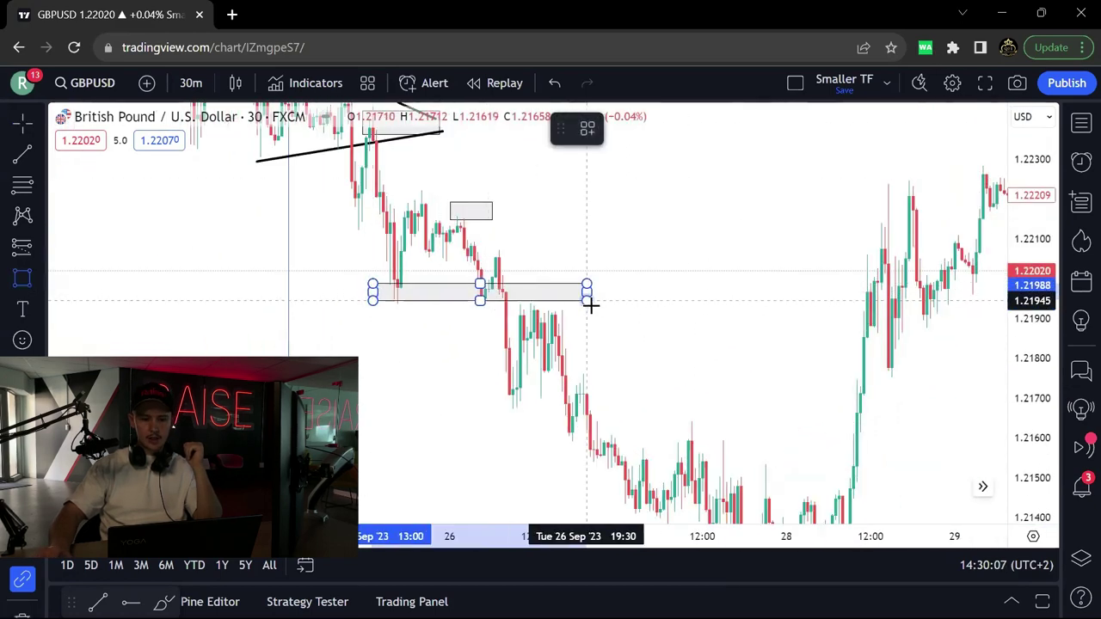
left_click(590, 305)
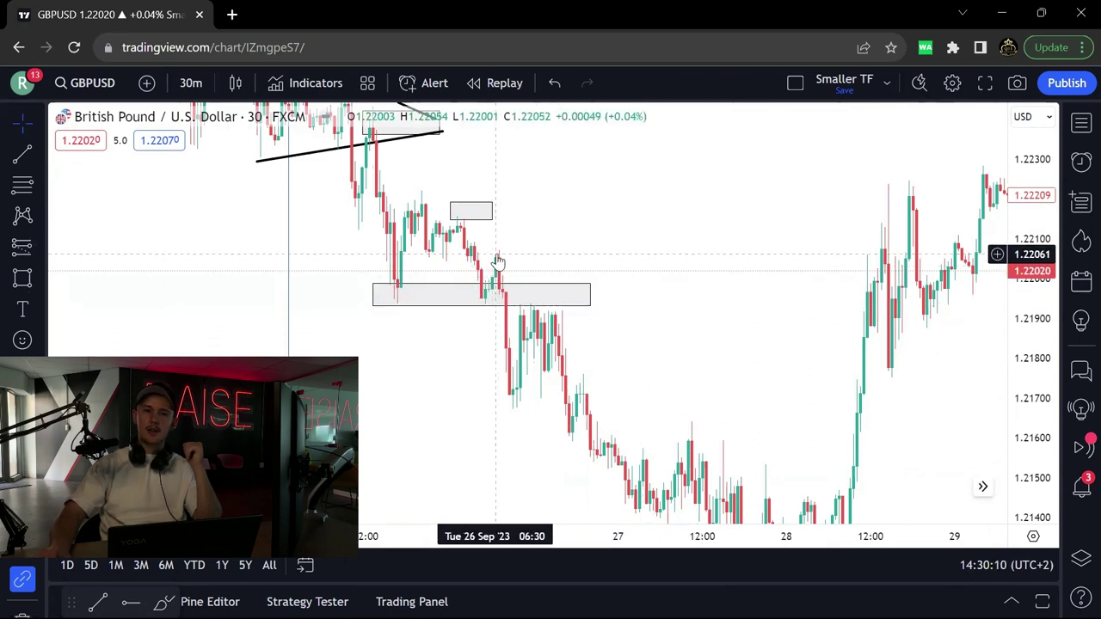
left_click(486, 311)
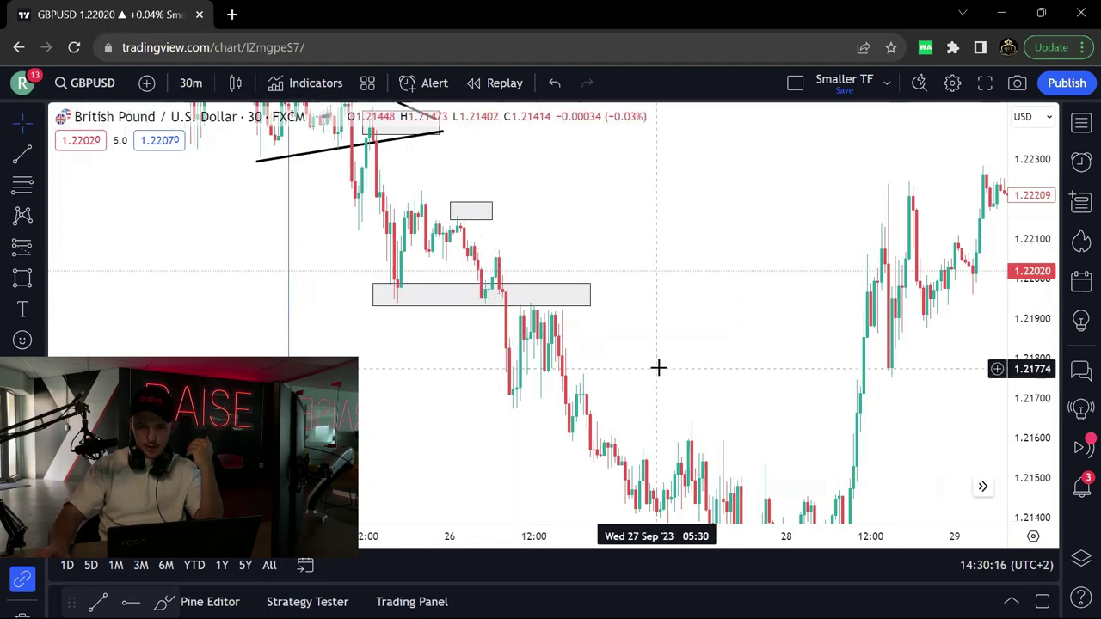
Step: Draw a Fibonacci retracement from the 26 September swing high at 1.22076 down to 1.21673
scroll(656, 335, "up", 2)
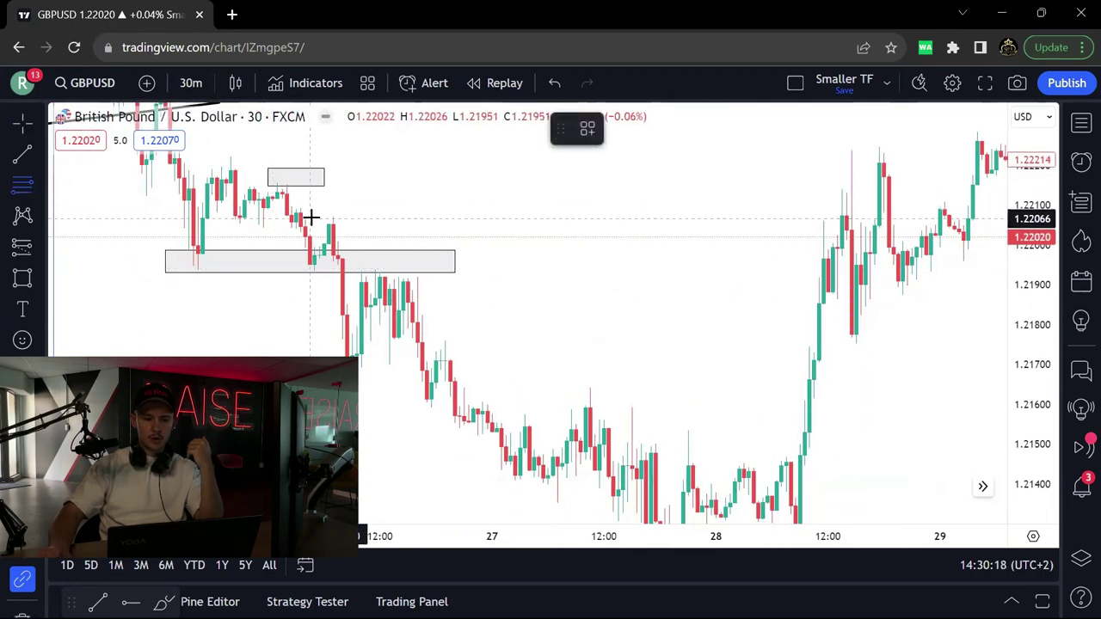
left_click(310, 217)
left_click(496, 374)
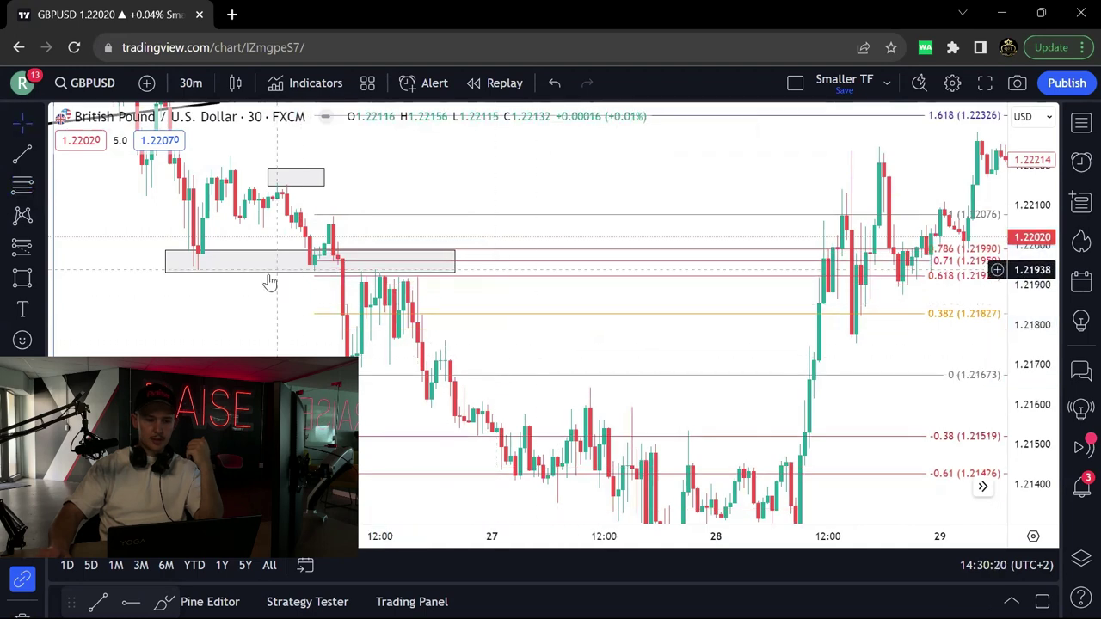
Step: Move the long rectangle over the 0.618–0.786 levels and stretch its upper edge to about 1.2199 and further right
left_click_drag(287, 278, 296, 279)
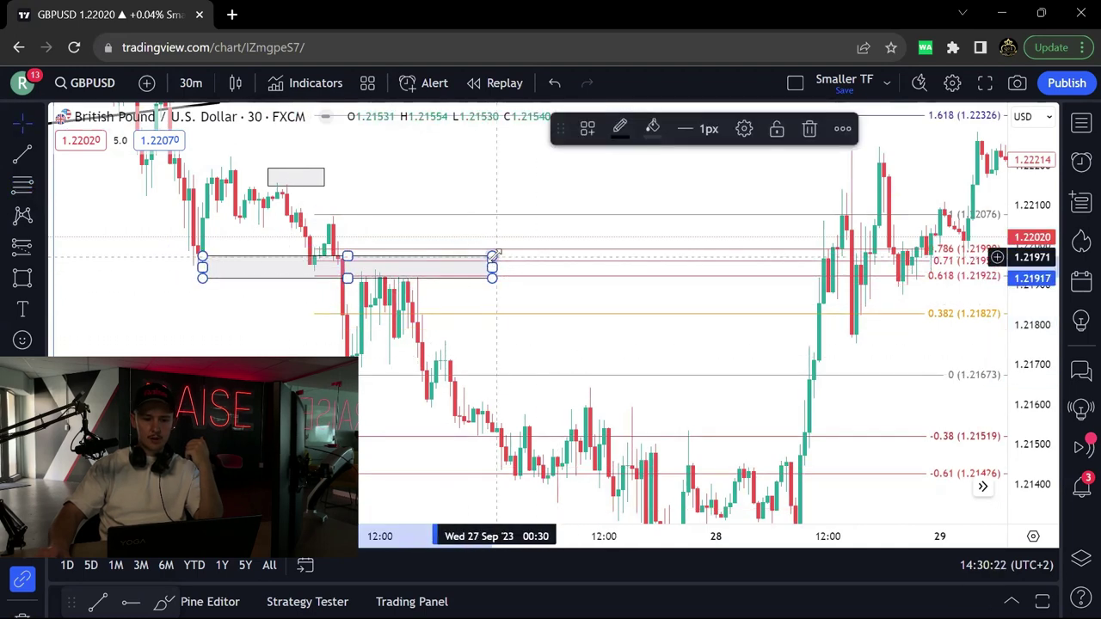
left_click_drag(493, 255, 532, 249)
left_click(542, 172)
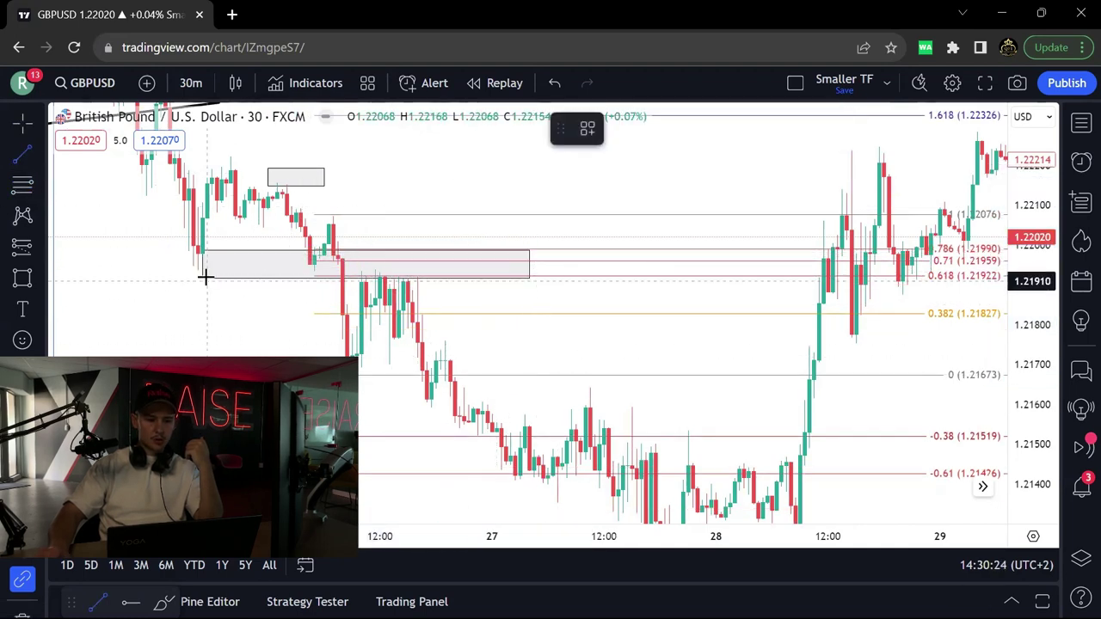
Step: Draw a nearly horizontal trend line from the 25 September low through the rectangle's lower edge, and delete the Fibonacci drawing
left_click(488, 274)
left_click(676, 270)
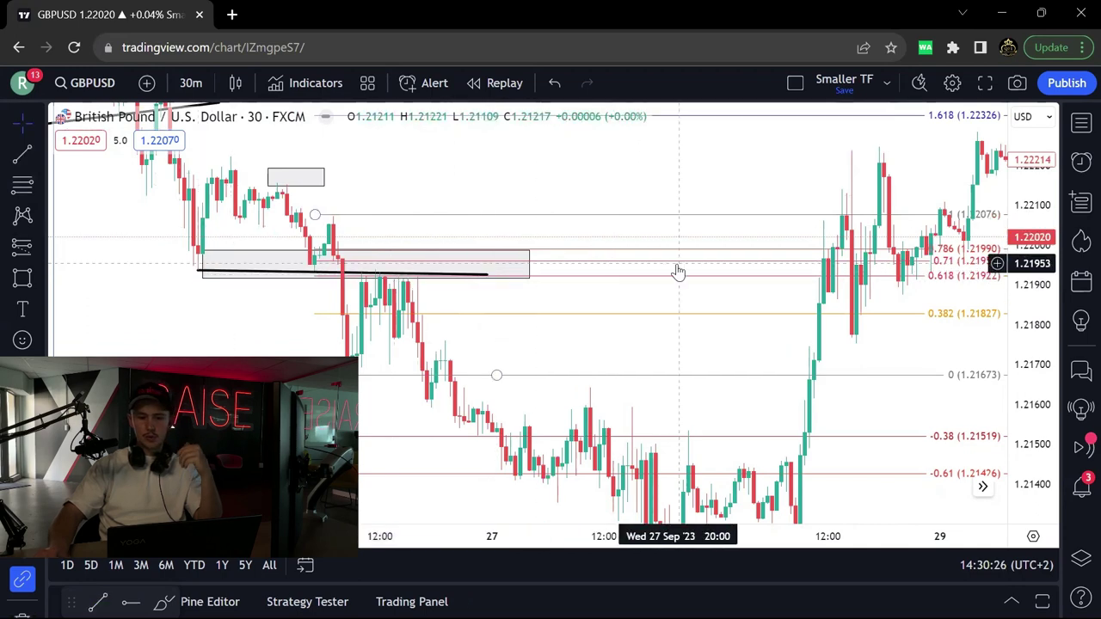
key("Delete")
Step: Examine how price reacts at the long rectangle and moves down through 27 September
scroll(608, 177, "down", 2)
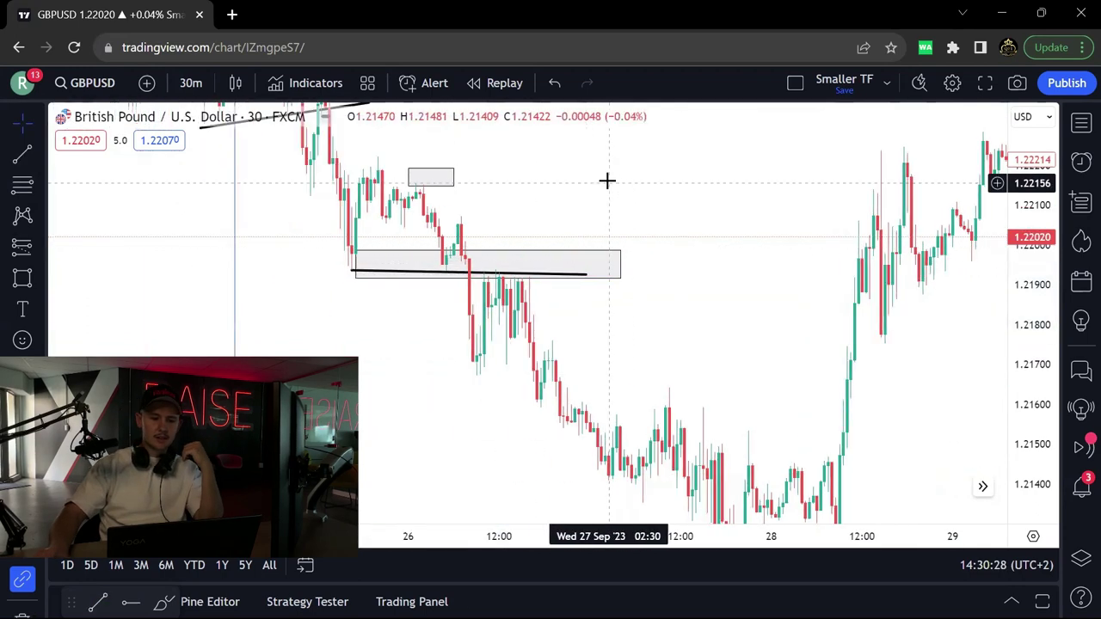
scroll(658, 183, "up", 2)
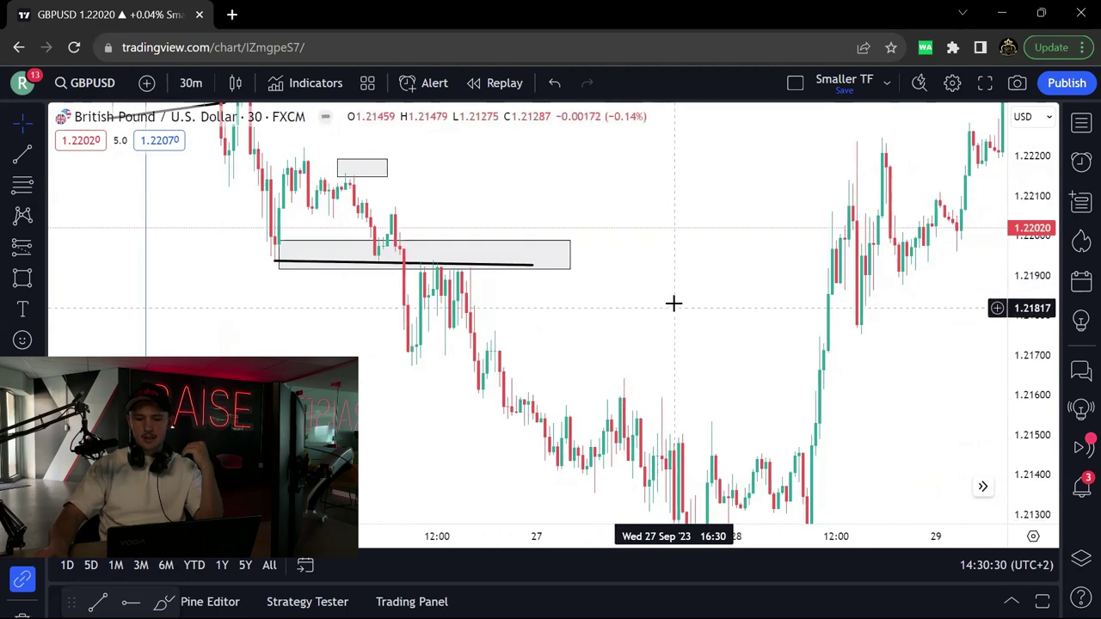
left_click_drag(683, 287, 733, 263)
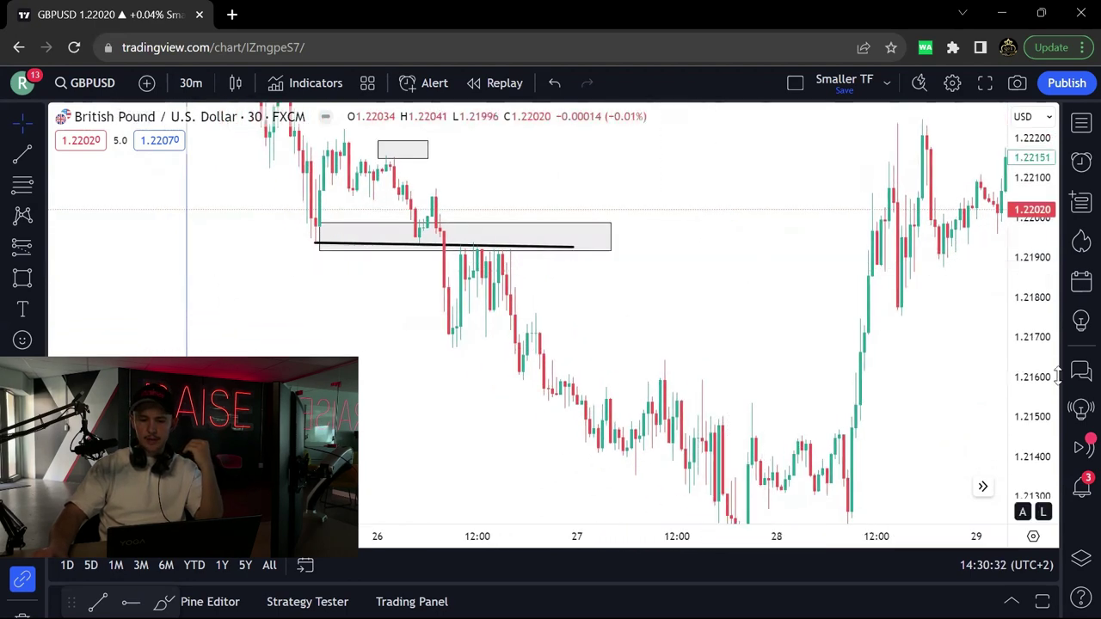
left_click_drag(1051, 376, 1015, 350)
scroll(688, 310, "up", 2)
left_click_drag(592, 323, 710, 293)
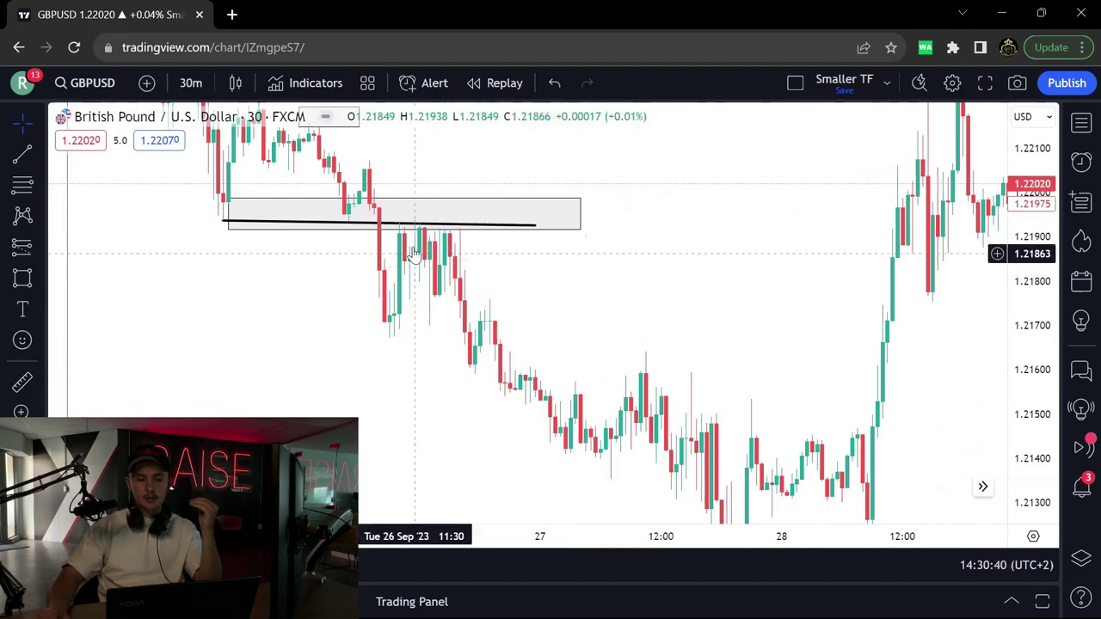
left_click_drag(720, 292, 512, 237)
scroll(512, 238, "down", 1)
left_click_drag(1036, 298, 1037, 381)
left_click_drag(615, 247, 720, 301)
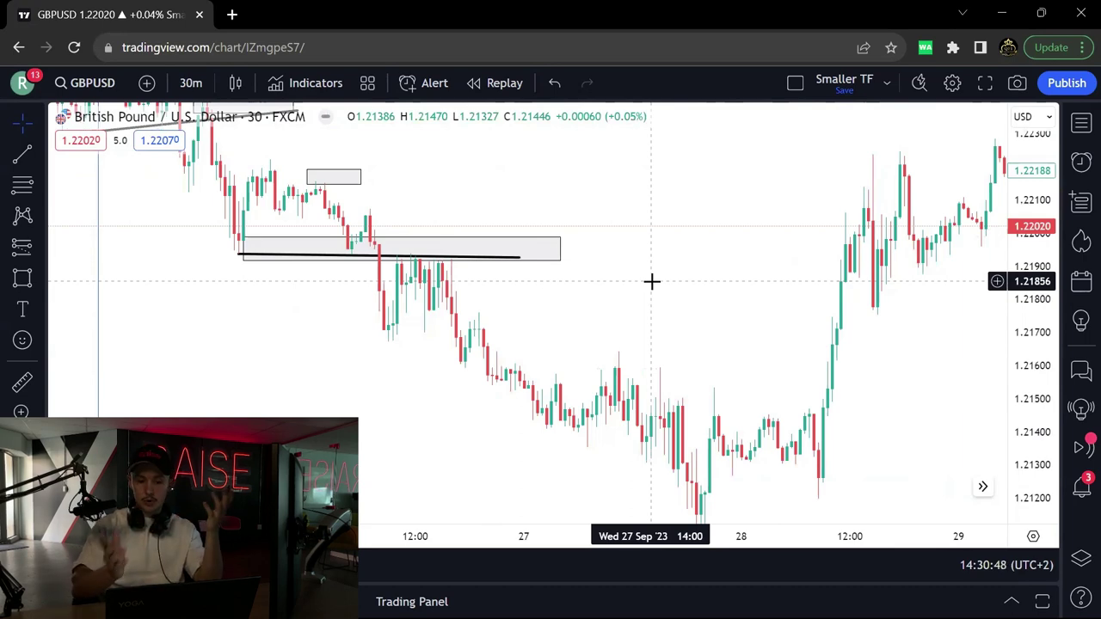
left_click_drag(697, 299, 664, 263)
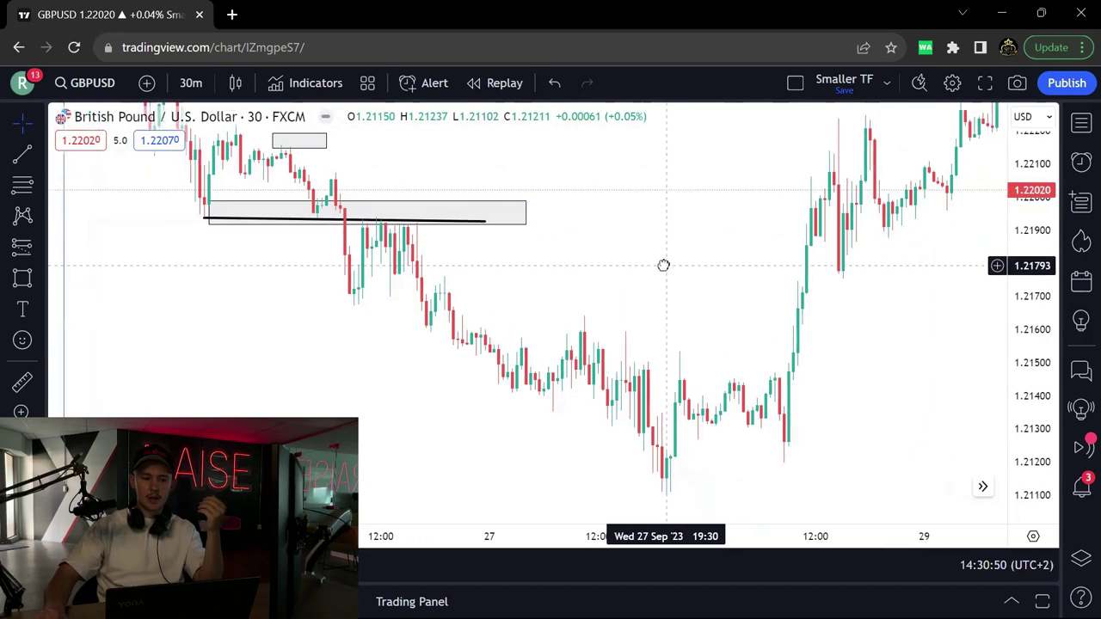
Step: Draw a rectangle from 1.21716 down to about 1.2167 along the 26 September swing low beneath the trend line
left_click_drag(1006, 405, 1006, 355)
scroll(550, 265, "up", 1)
left_click_drag(522, 260, 533, 261)
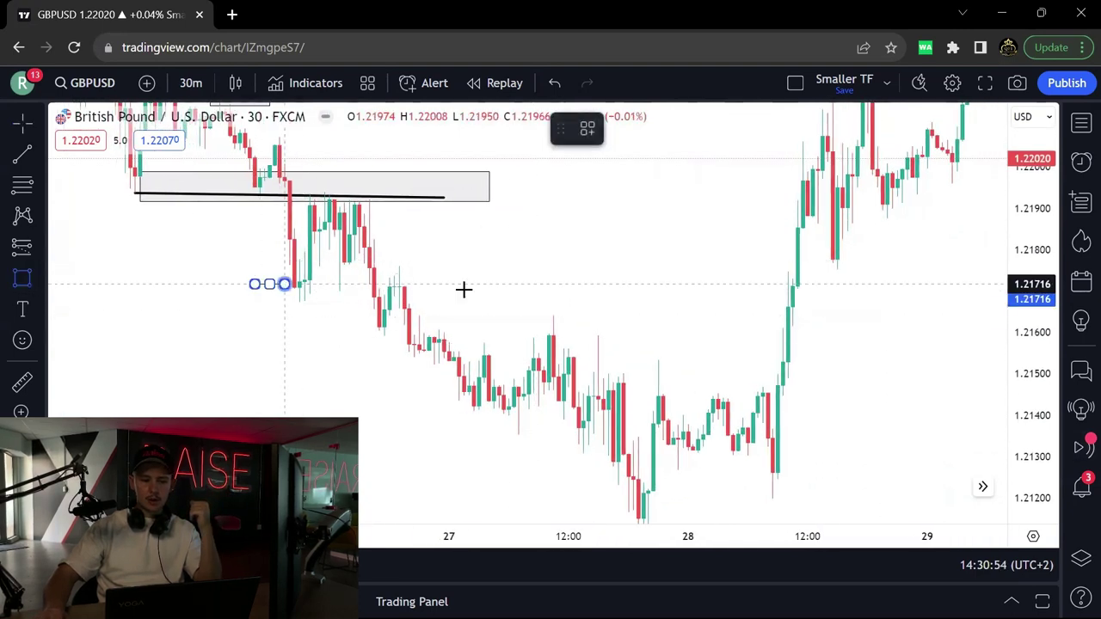
left_click(528, 302)
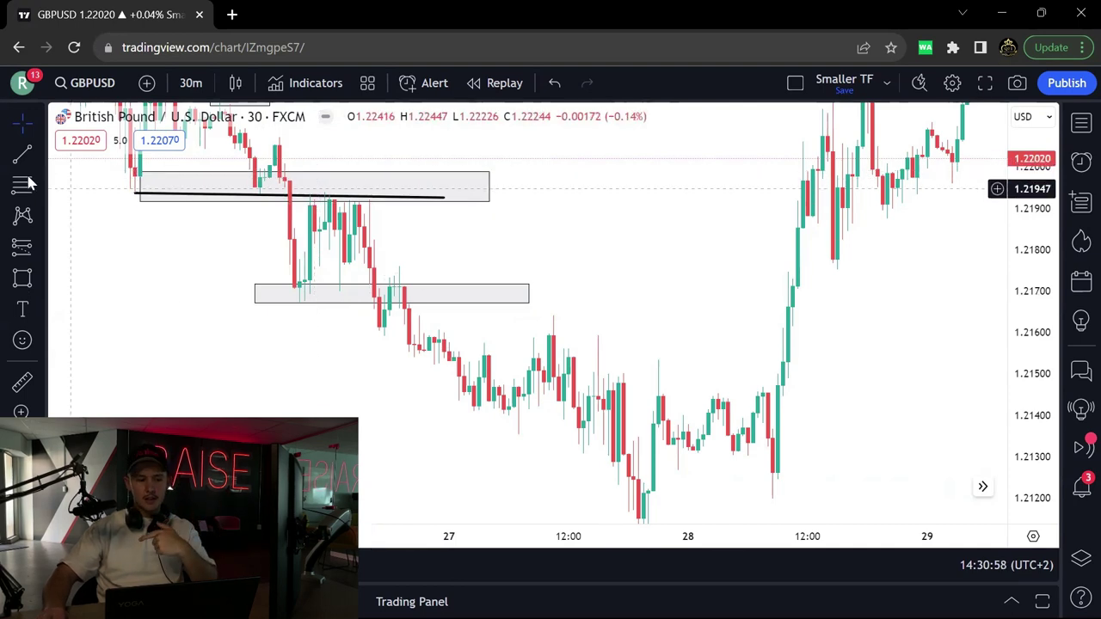
Step: Draw a Fibonacci retracement from 1.21941 down to 1.21594 and move the newest rectangle to just above its 0.382 level
left_click(360, 191)
left_click(489, 335)
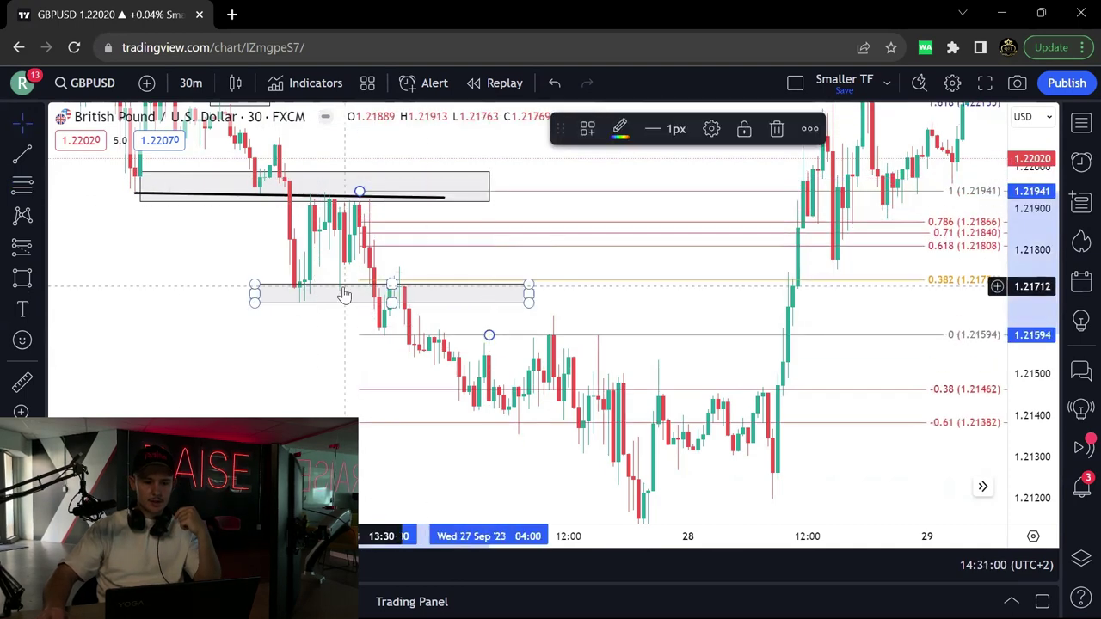
left_click_drag(336, 308, 415, 287)
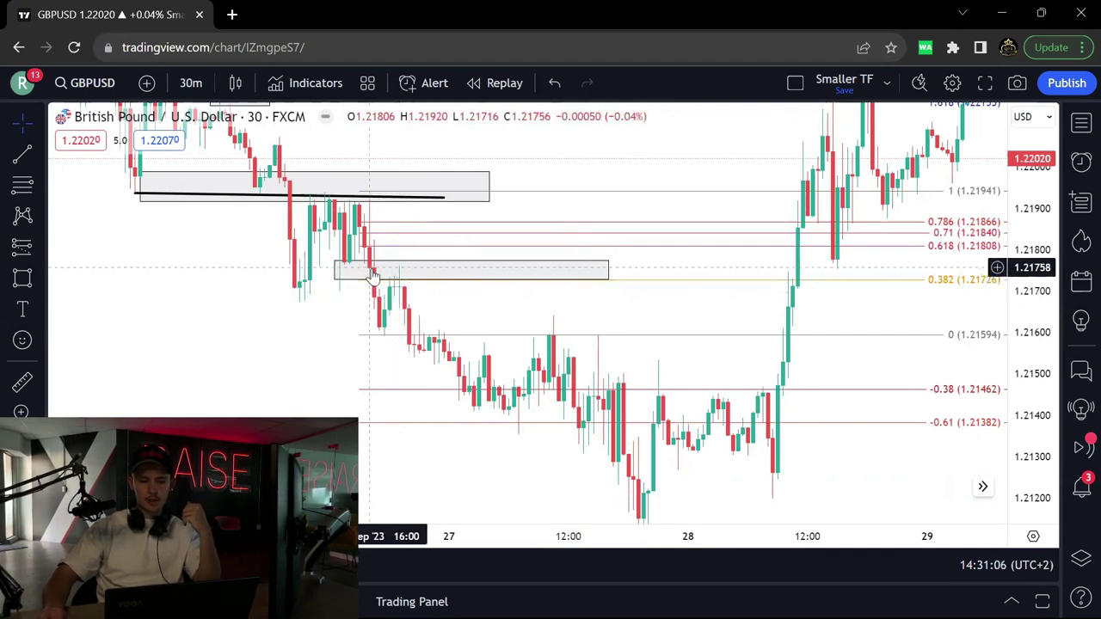
Step: Delete the Fibonacci drawing and draw a small rectangle from 1.21633 down to about 1.2159 over the next 26 September low
left_click(706, 280)
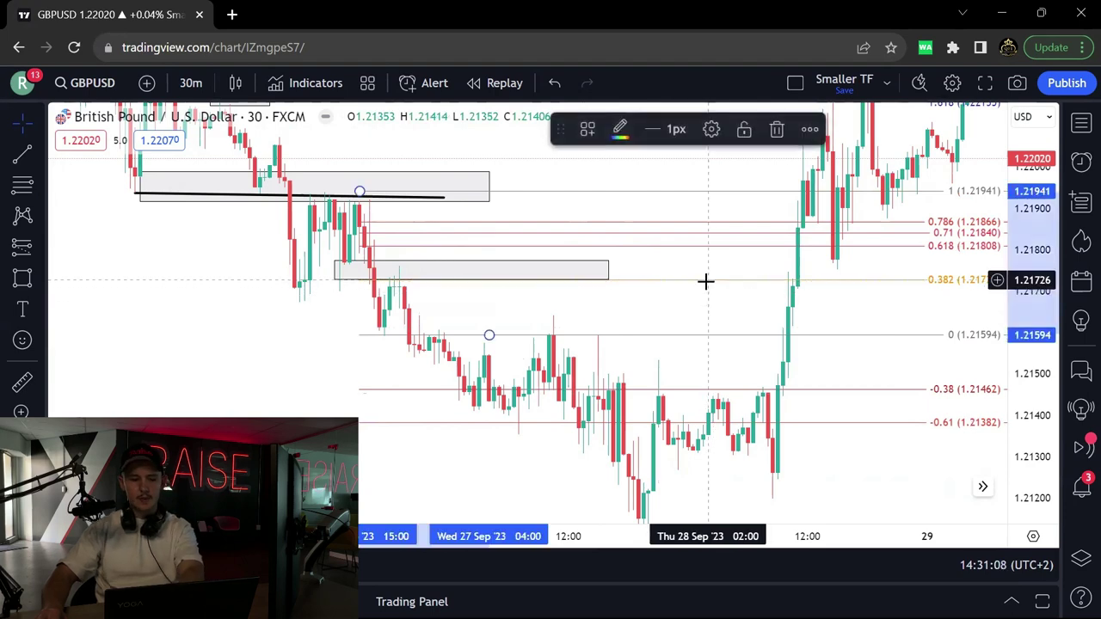
key("Delete")
left_click(22, 277)
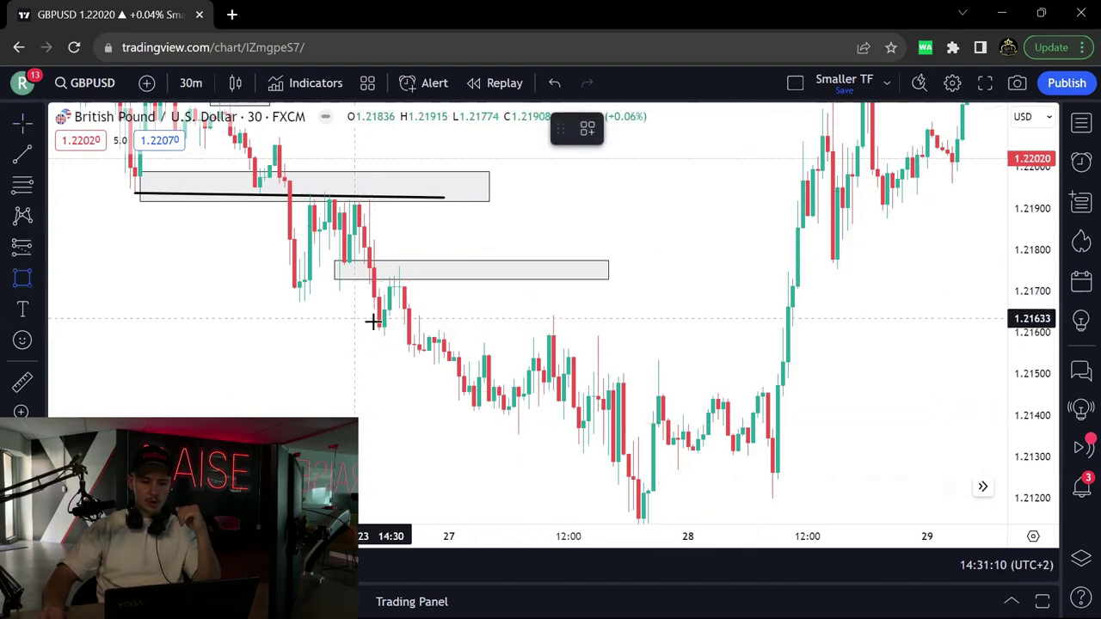
left_click_drag(355, 318, 484, 335)
Step: Draw a Fibonacci retracement from 1.21772 down to 1.21365 and move the longer rectangle above the small one to span 1.21619 to 1.21662
left_click_drag(519, 303, 458, 265)
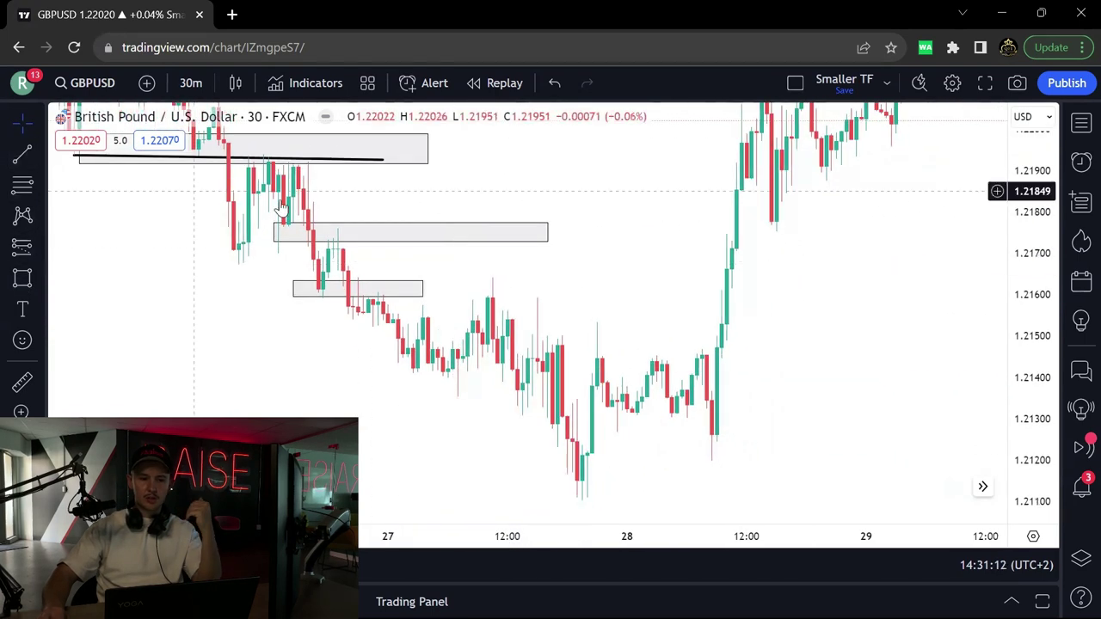
left_click_drag(322, 223, 592, 392)
left_click(520, 243)
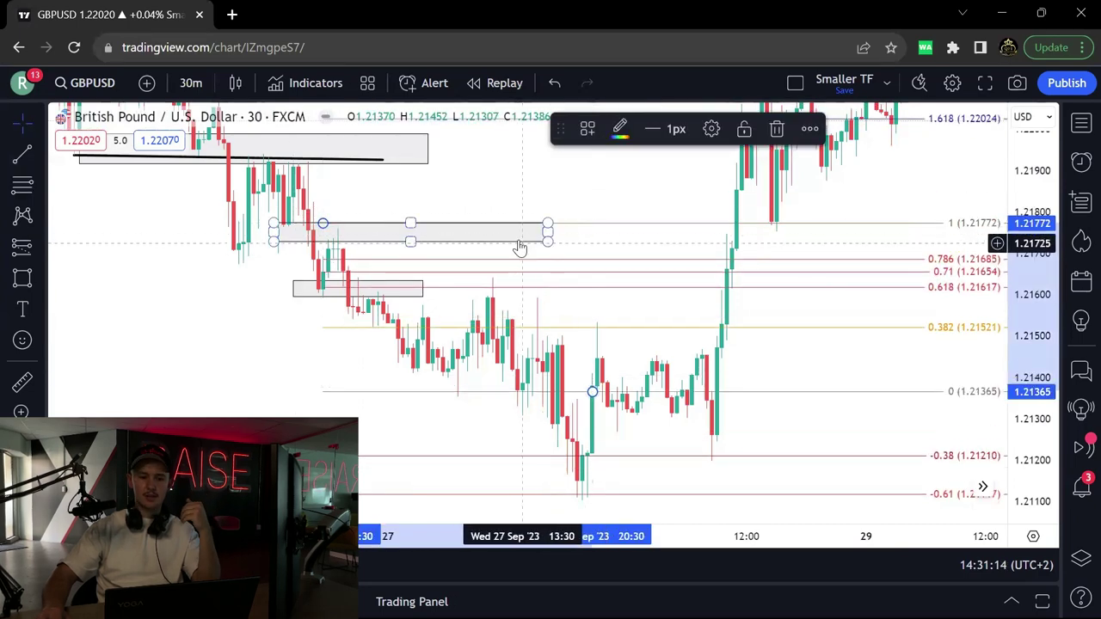
left_click_drag(515, 244, 563, 290)
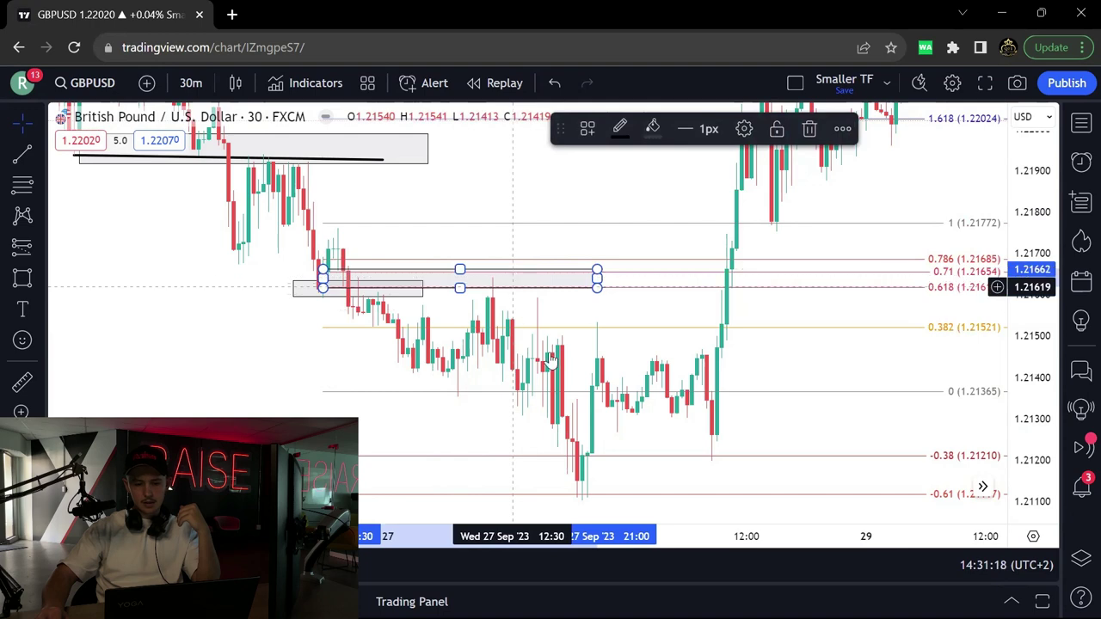
Step: Delete the Fibonacci drawing and draw a rectangle from about 1.2143 down to 1.2136 over the early 27 September lows
left_click(671, 327)
key("Delete")
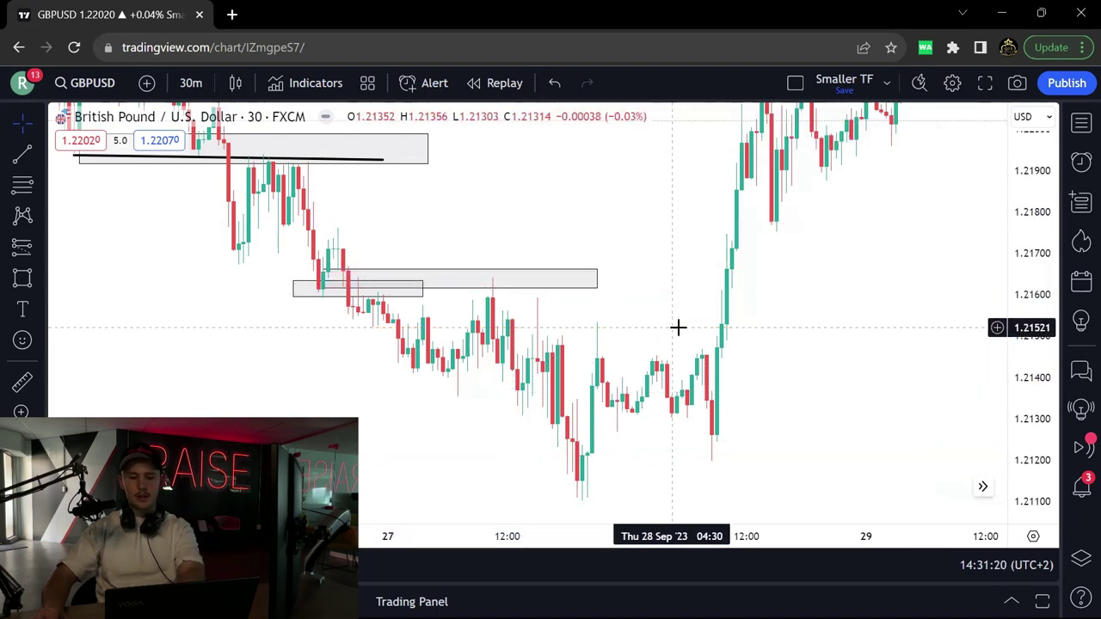
left_click_drag(677, 327, 605, 313)
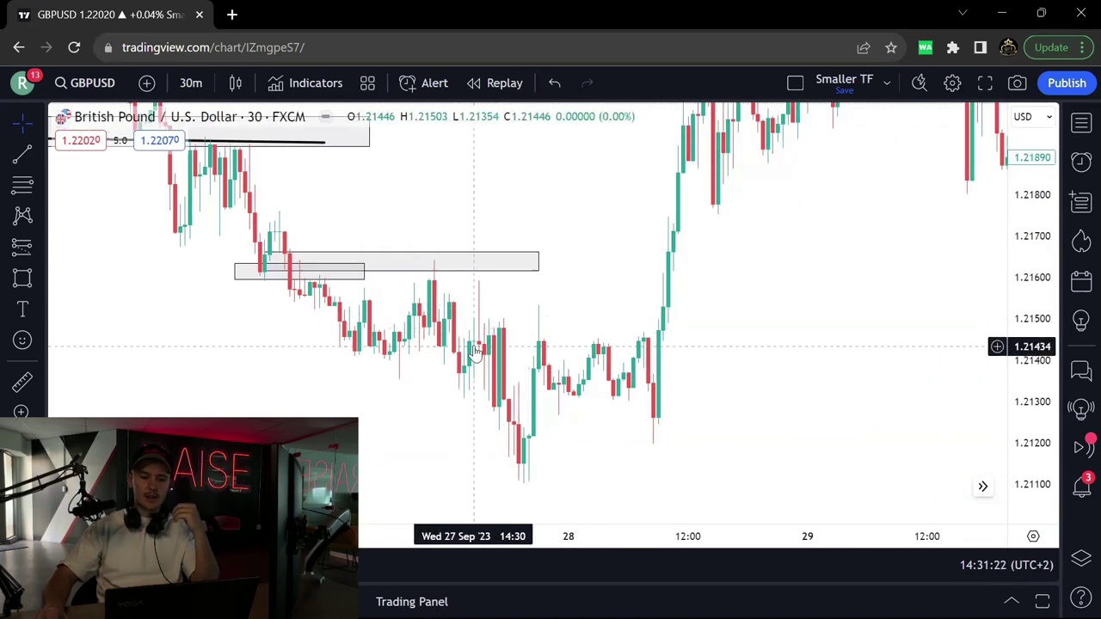
scroll(521, 404, "up", 1)
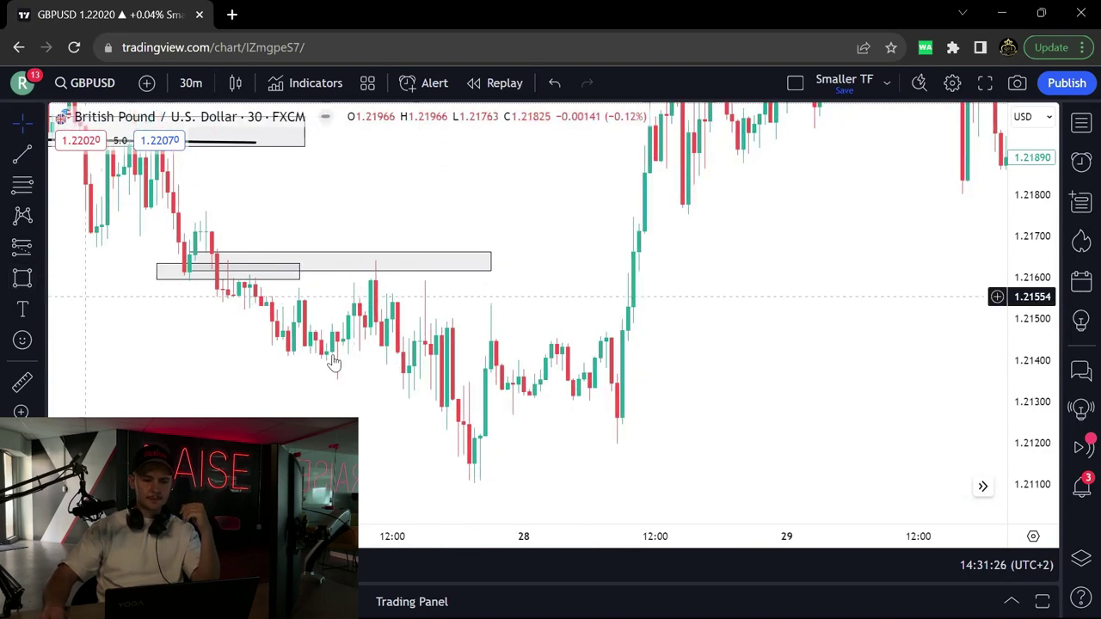
mouse_move(277, 348)
left_mouse_down()
mouse_move(418, 376)
mouse_move(408, 376)
left_mouse_up()
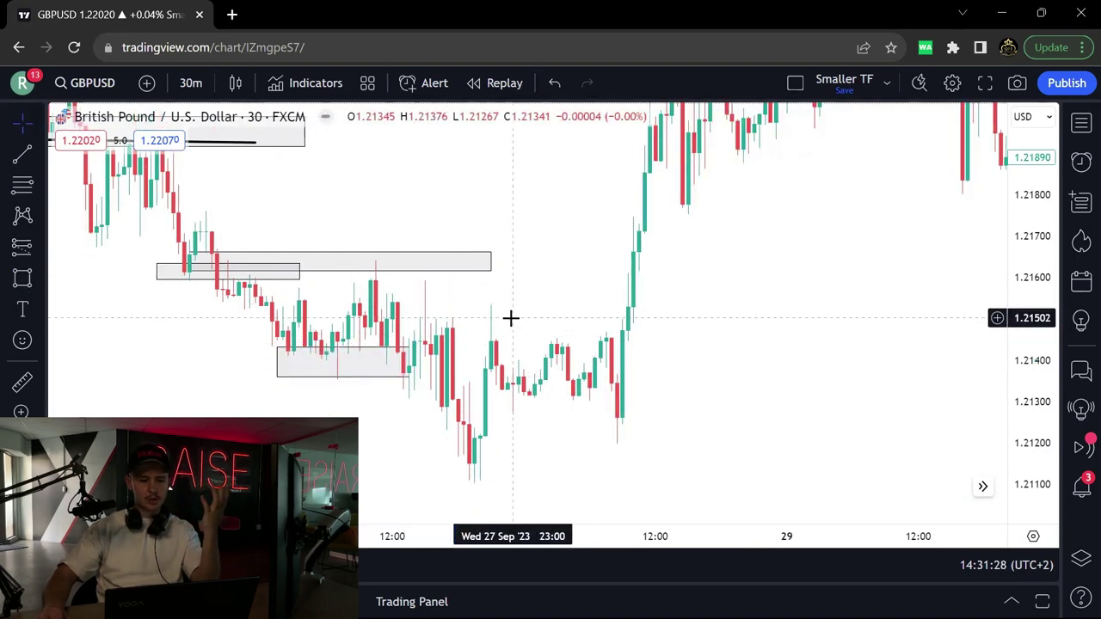
Step: Draw a Fibonacci retracement from the 27 September high at 1.21662 down to the day's low near 1.2110
left_click(22, 185)
left_click(370, 252)
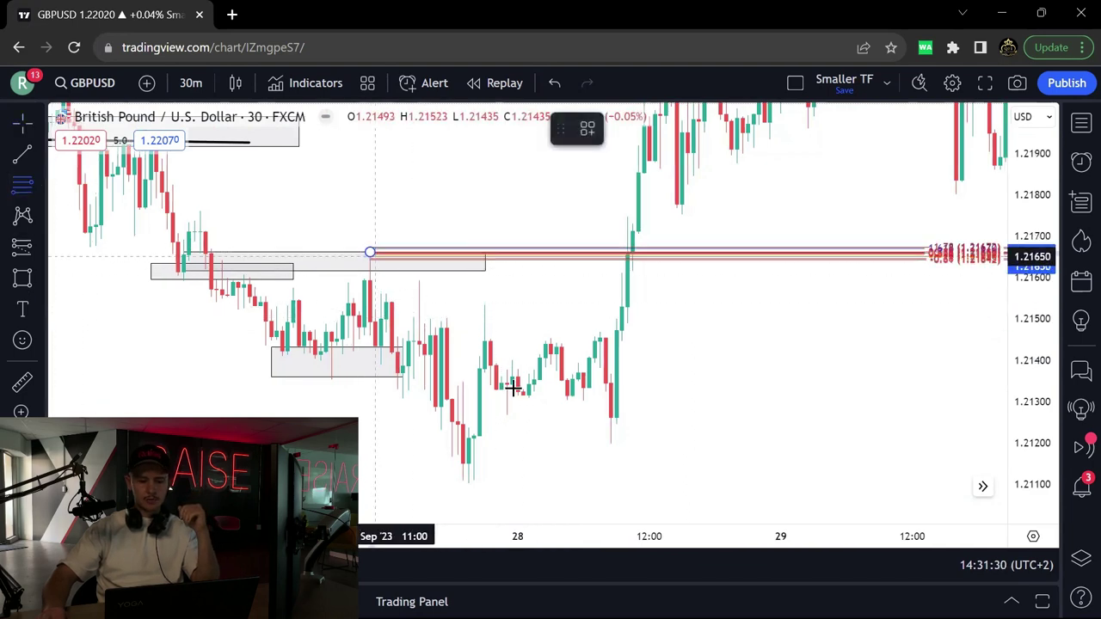
left_click(565, 484)
Step: Move the lowest rectangle over the 0.618–0.786 levels, resize it to span 1.21455 to 1.21550, and delete the Fibonacci drawing
left_click_drag(357, 379, 478, 342)
left_click_drag(521, 307, 591, 295)
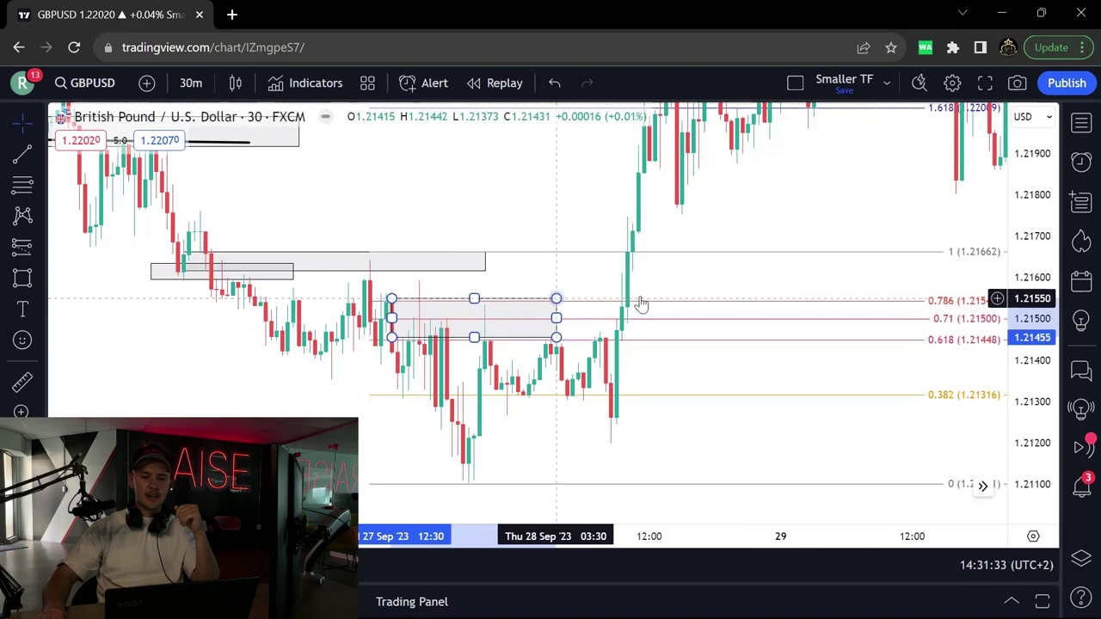
left_click(910, 301)
key("Delete")
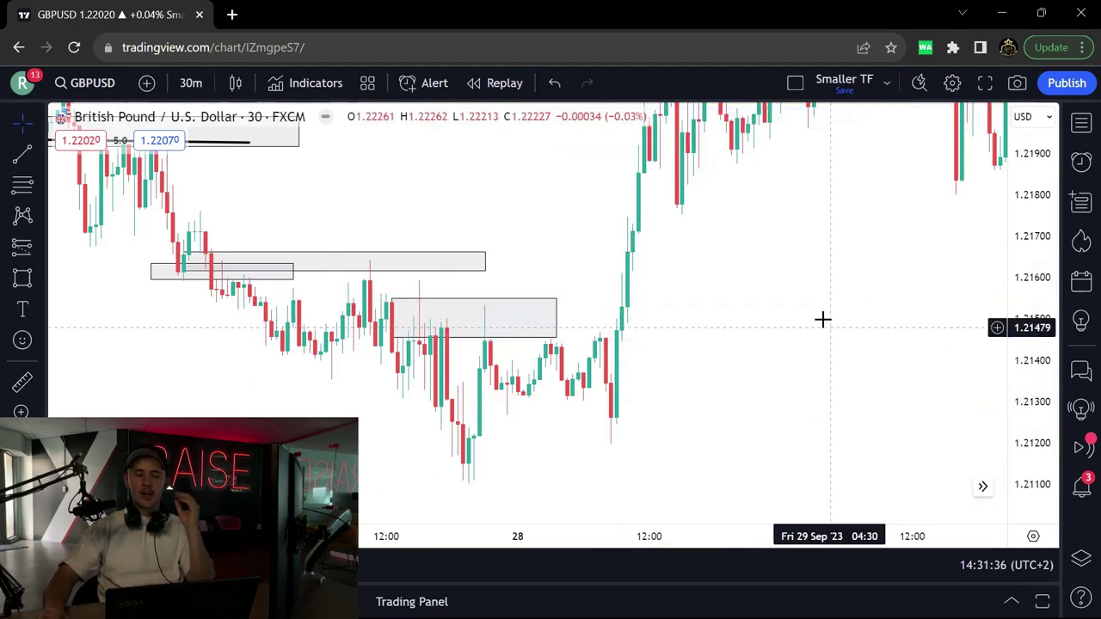
Step: Place a short position on 27 September with entry at 1.21446, stop at 1.21571 and target at 1.21123
left_click(41, 250)
left_click(95, 187)
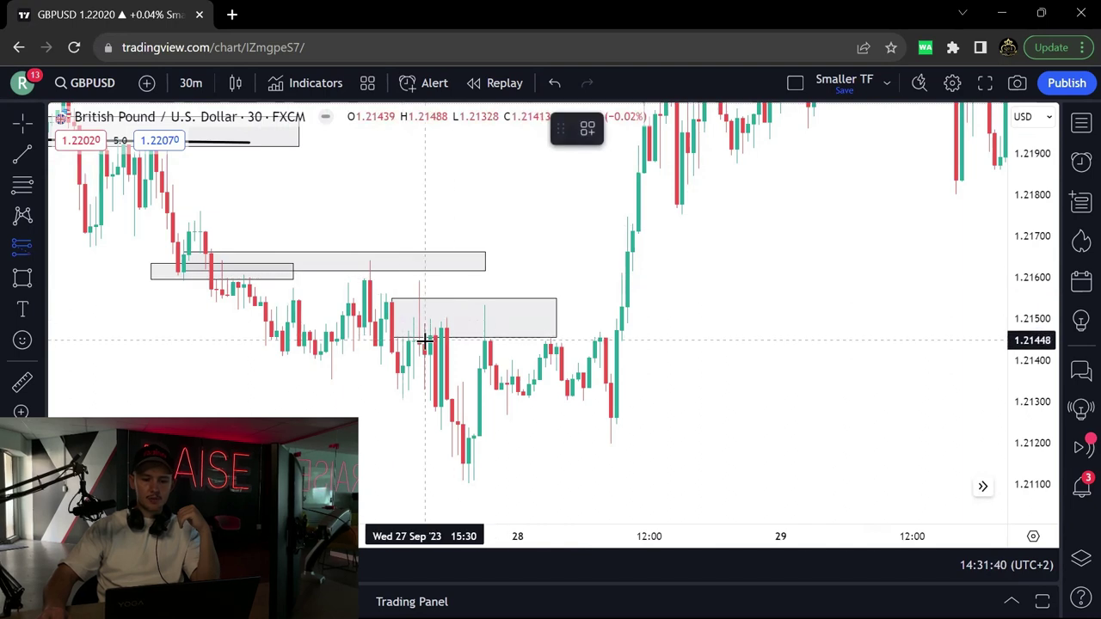
left_click(424, 341)
left_click_drag(428, 201, 432, 144)
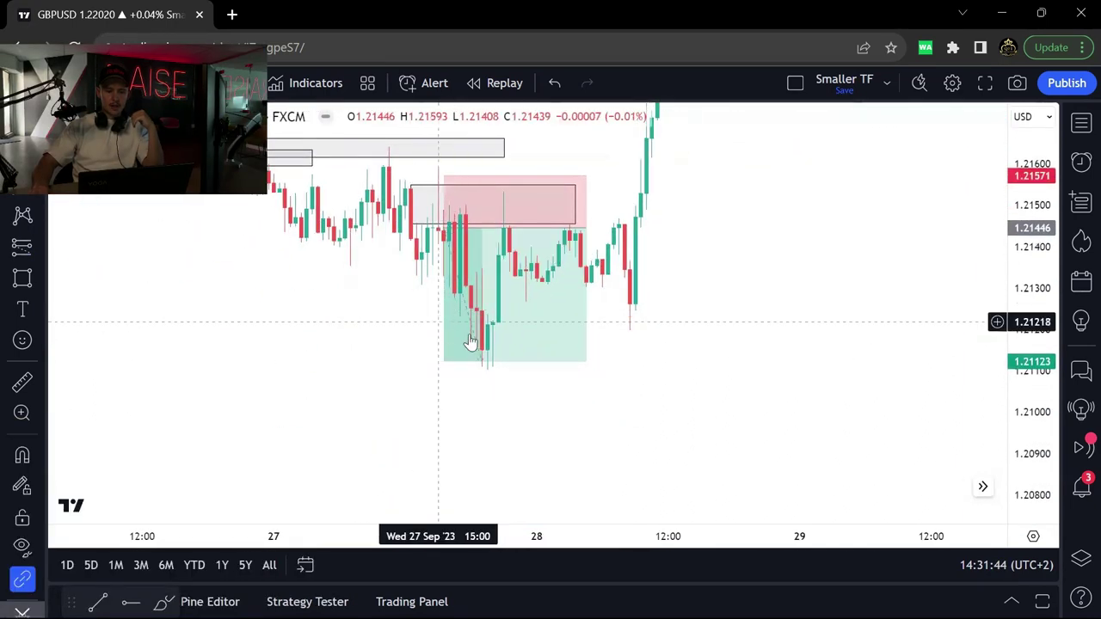
Step: Add three horizontal rays starting near the short entry, at 1.21463, 1.21492 and 1.21517
left_click(38, 153)
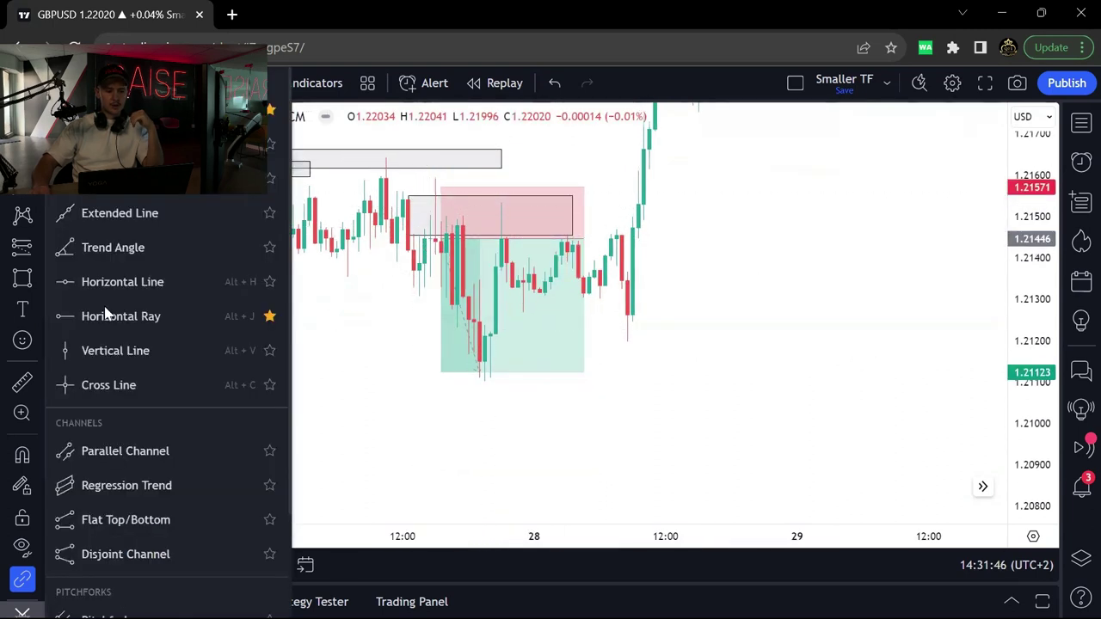
left_click(152, 312)
left_click(435, 231)
left_click(22, 154)
left_click(354, 290)
left_click_drag(353, 290, 424, 221)
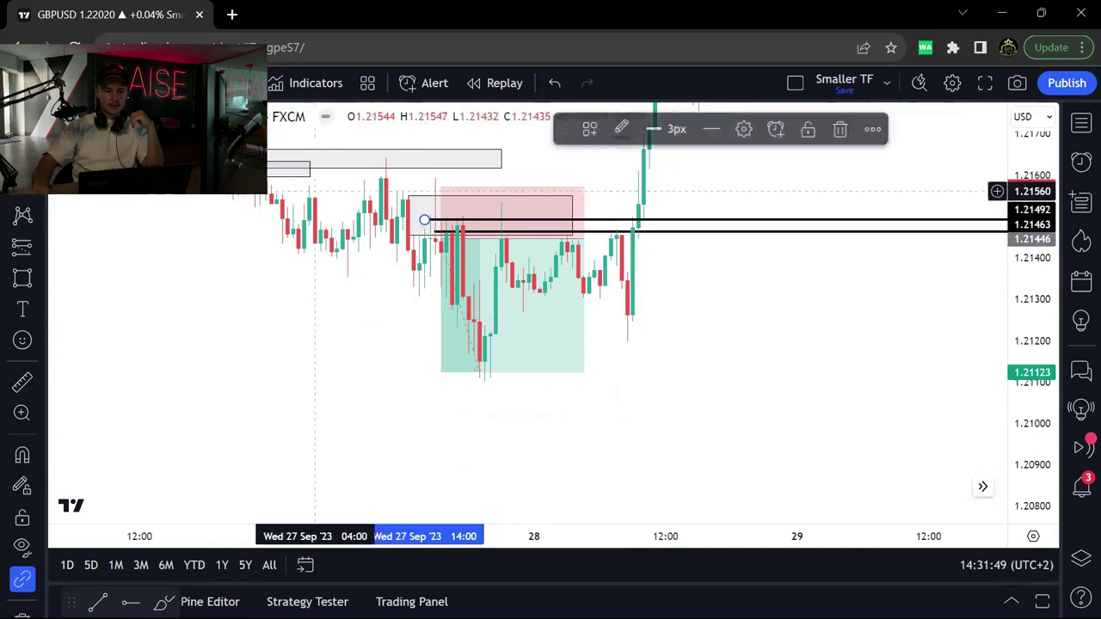
key("alt+j")
left_click(425, 209)
left_click_drag(780, 362, 783, 409)
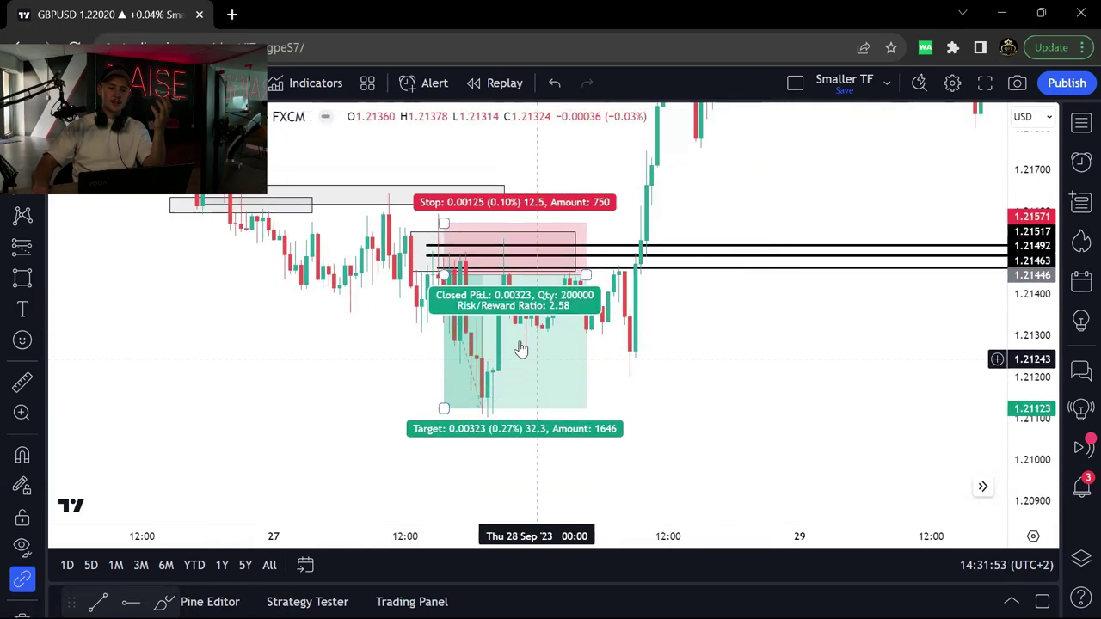
Step: Lower the bottom horizontal ray to 1.21457 and raise the short position's entry to 1.21523
left_click_drag(437, 268, 438, 270)
left_click(442, 277)
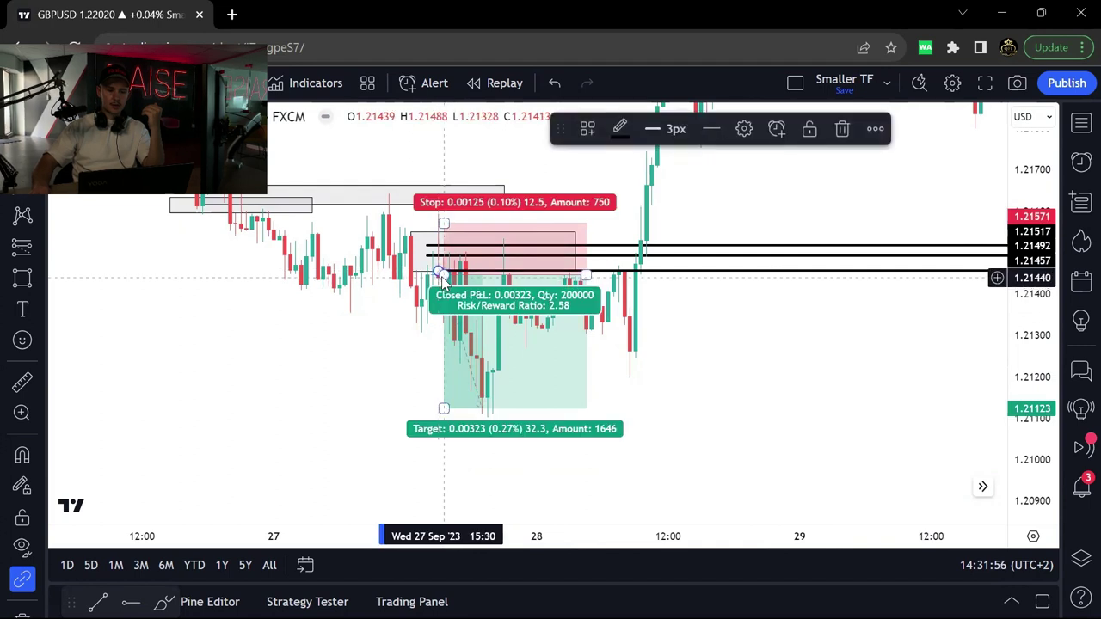
left_click_drag(443, 277, 444, 246)
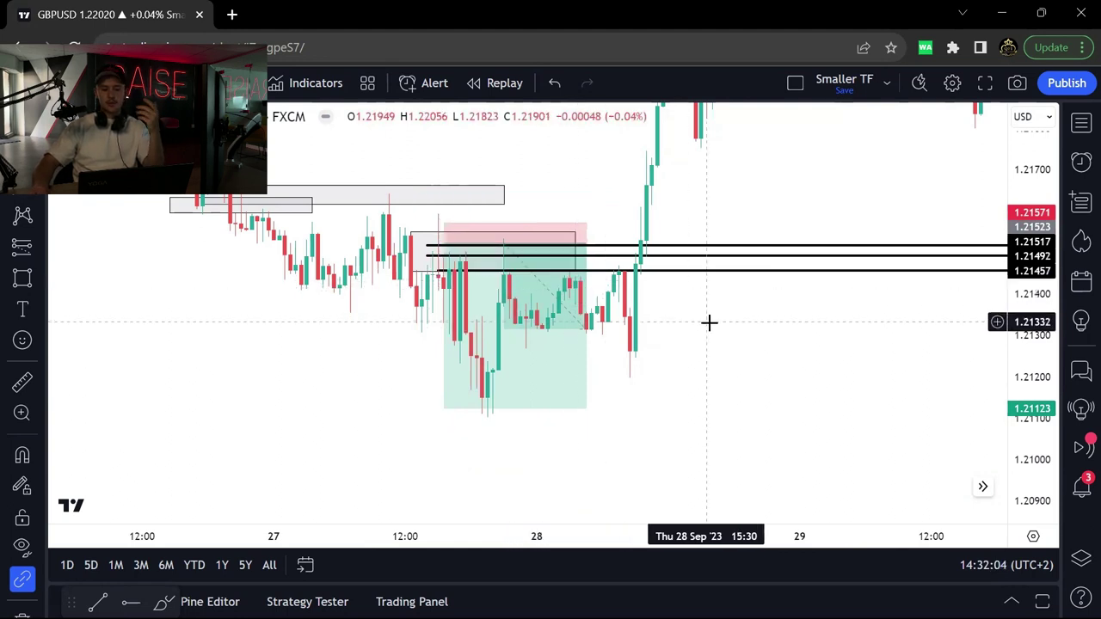
Step: Delete the short position and clear all remaining drawings from the GBPUSD chart
scroll(709, 323, "down", 1)
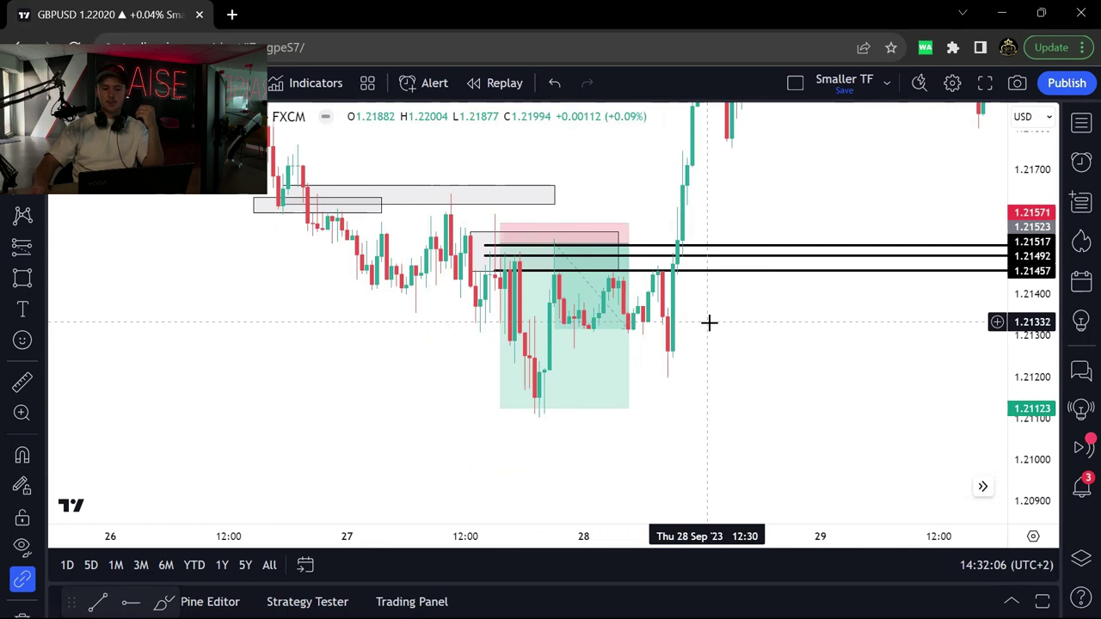
left_click(595, 361)
left_click(784, 129)
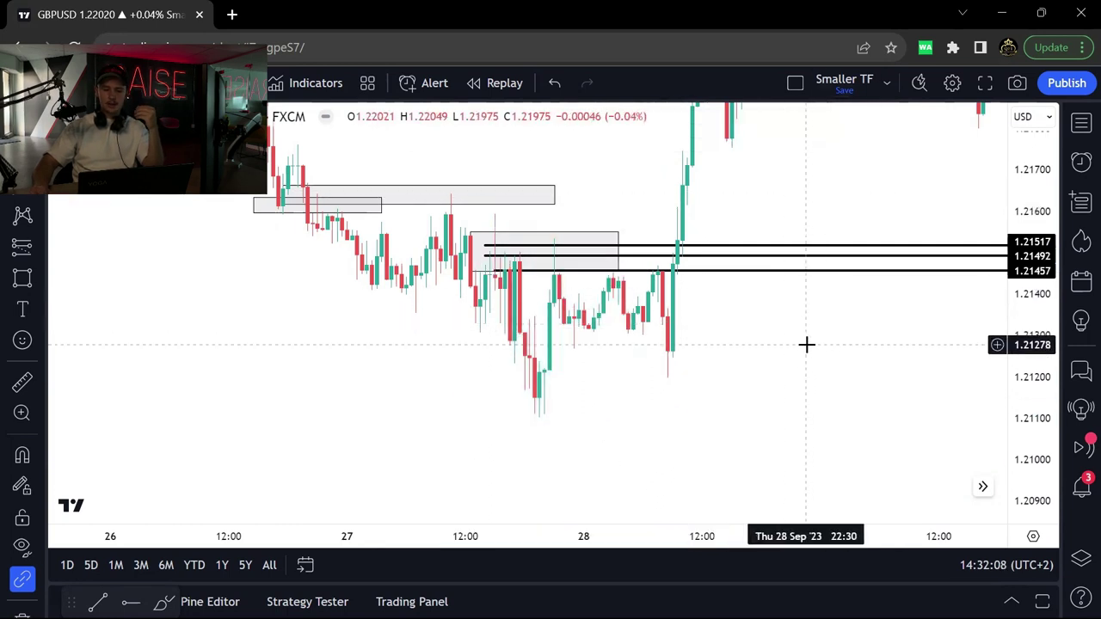
right_click(805, 345)
left_click(899, 530)
left_click_drag(823, 366, 745, 373)
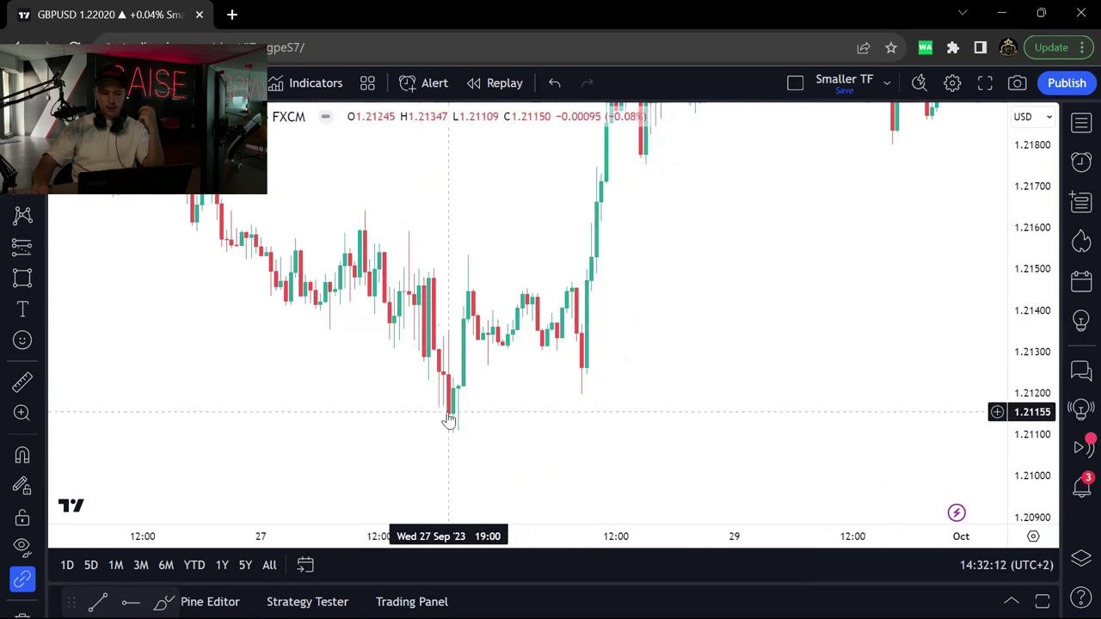
Step: Mark the consolidation on 28 September with small rectangles just below 1.2130 at its low and from 1.21425 to 1.21455 at its high
left_click(22, 277)
left_click_drag(481, 355, 508, 365)
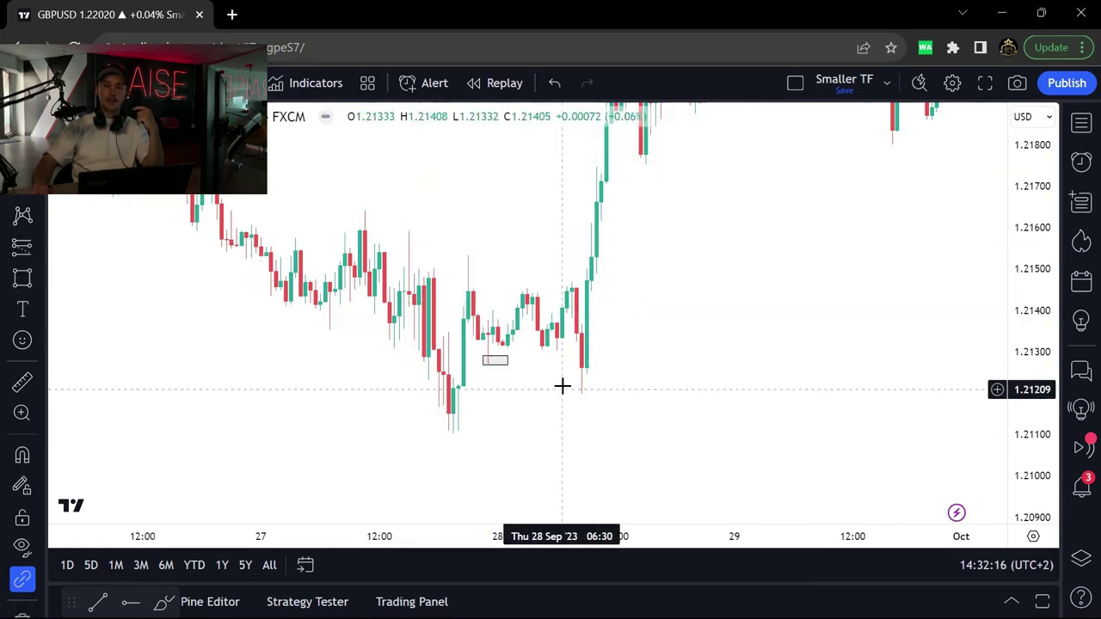
left_click(22, 277)
left_click_drag(507, 299, 547, 288)
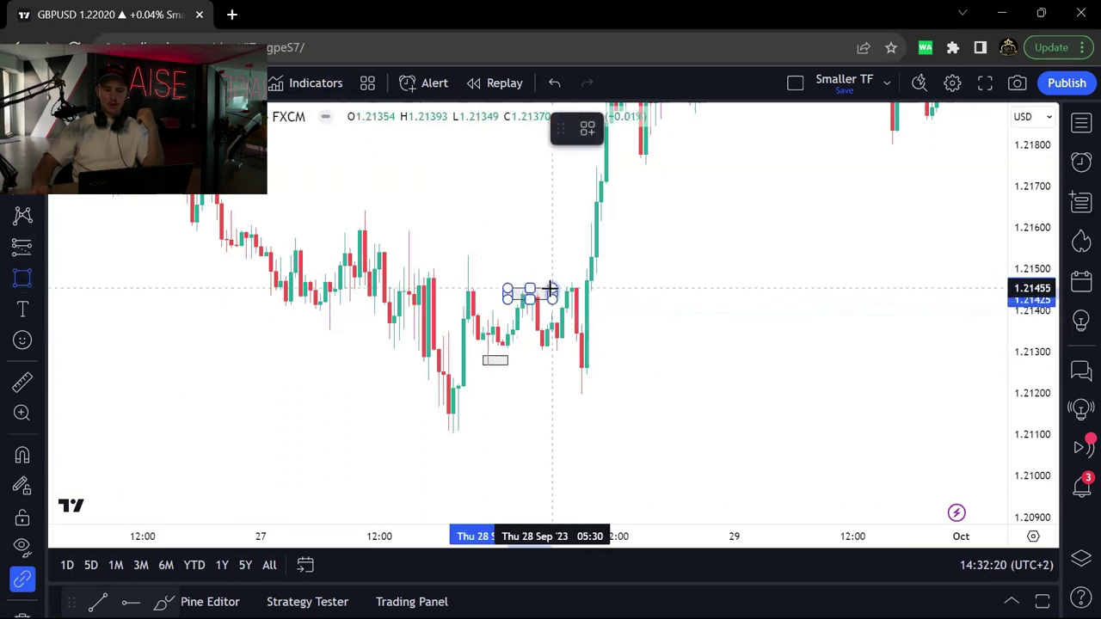
Step: Draw a rectangle from 1.21195 to 1.21265 around the 28 September low, and extend the upper rectangle to 20:30 and 1.21465
left_click_drag(780, 358, 739, 359)
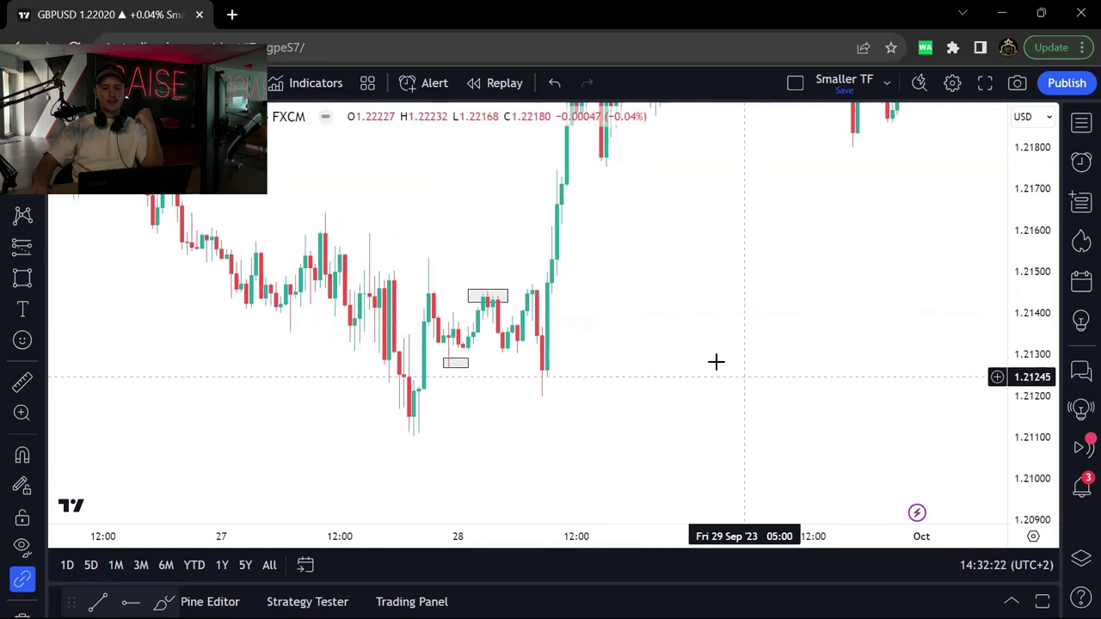
left_click(22, 277)
left_click_drag(527, 365, 585, 395)
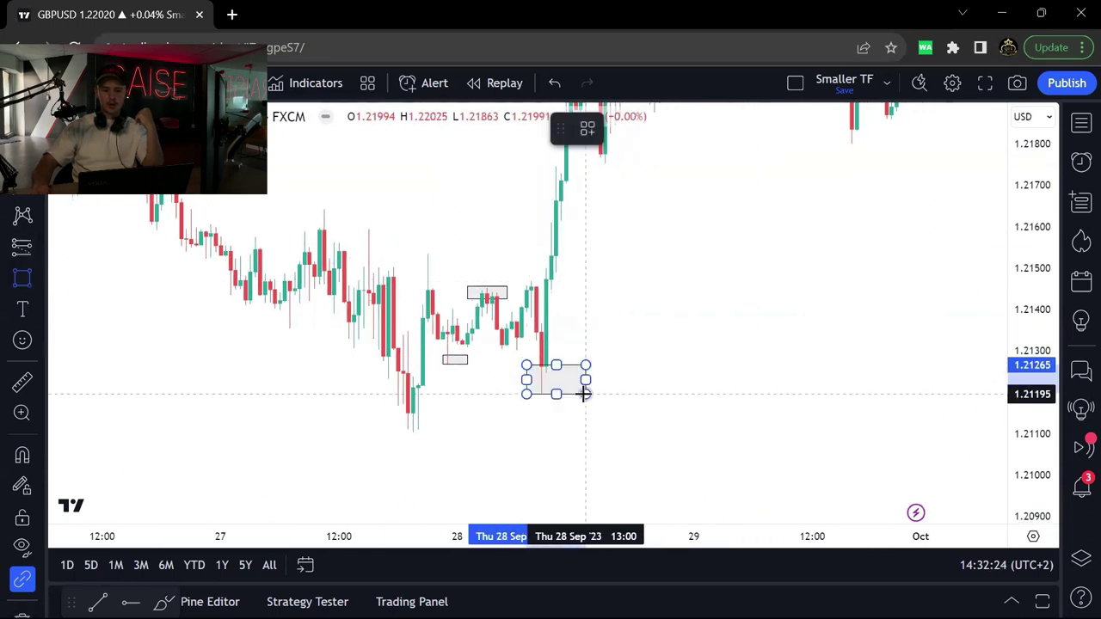
left_click_drag(706, 321, 665, 361)
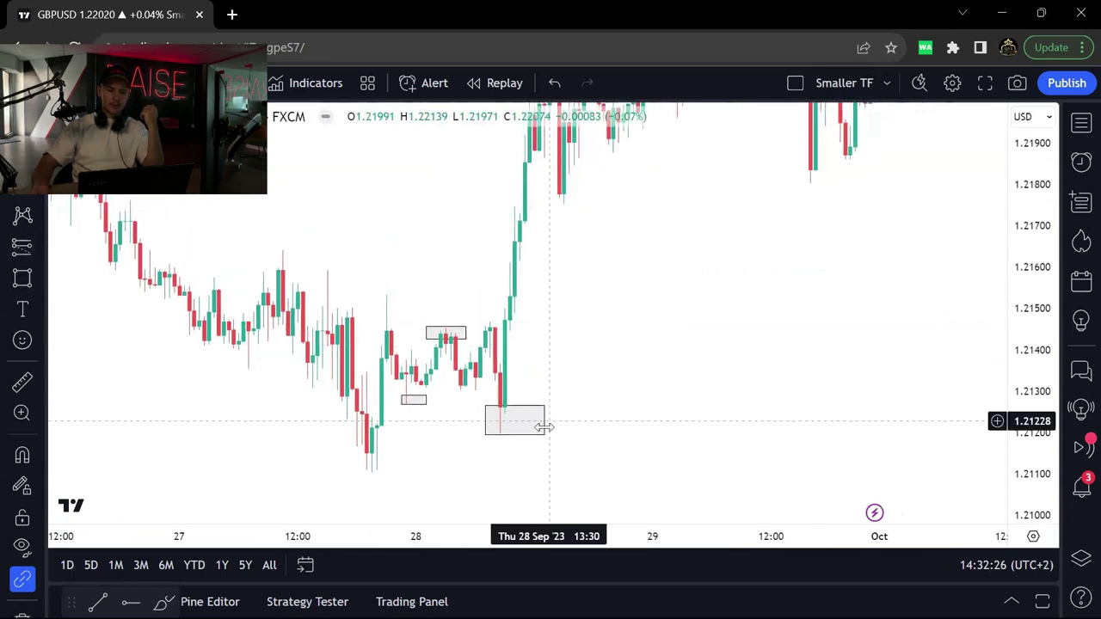
left_click_drag(465, 328, 617, 321)
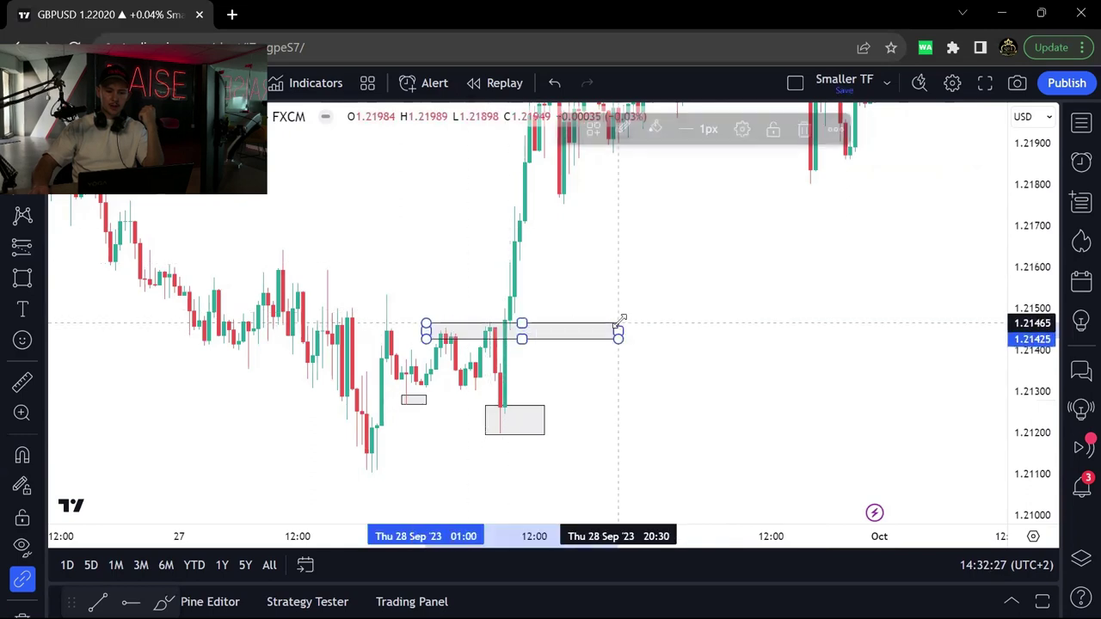
Step: Draw a Fibonacci retracement from the 28 September low at 1.21196 up to the swing high at 1.22245
left_click_drag(774, 358, 698, 372)
left_click_drag(950, 335, 982, 362)
mouse_move(1043, 425)
left_mouse_down()
mouse_move(989, 336)
mouse_move(1042, 443)
left_mouse_up()
left_click_drag(788, 315, 773, 365)
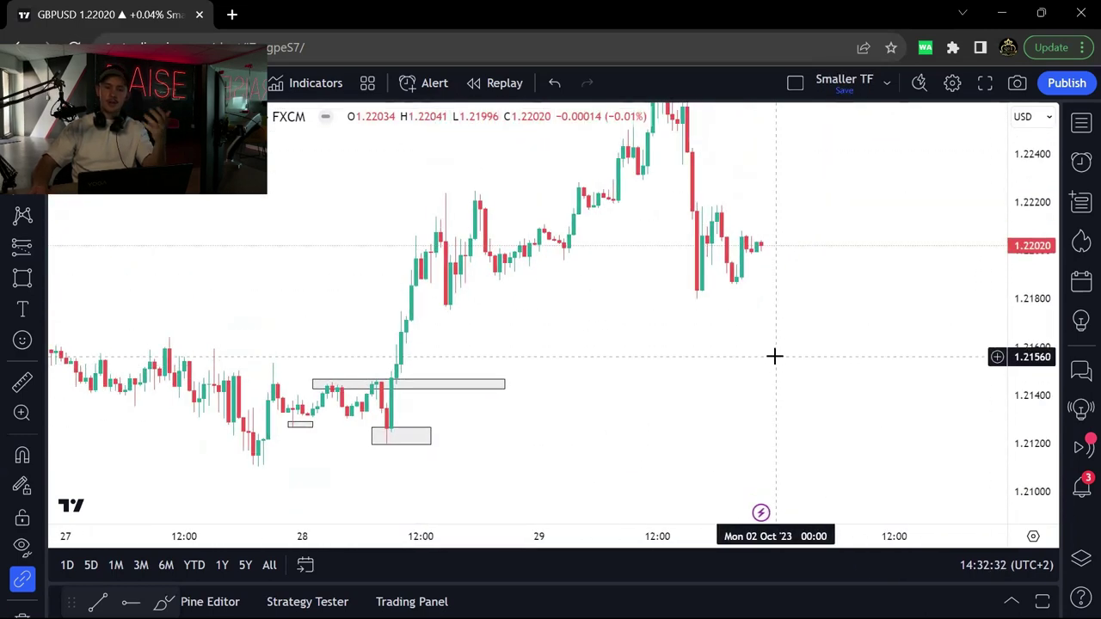
key("alt+f")
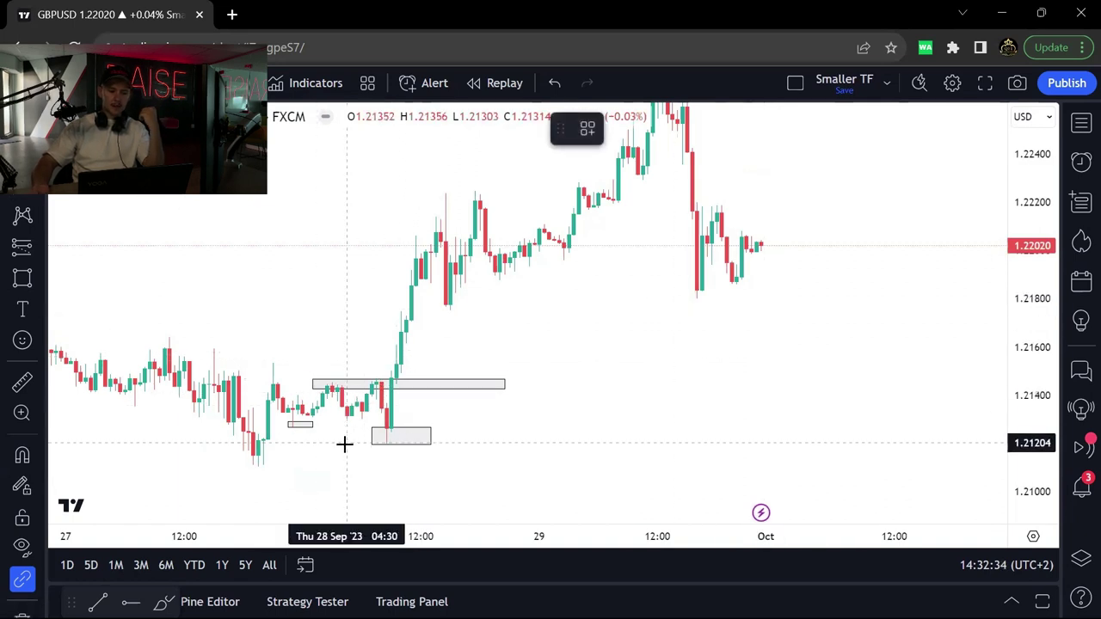
left_click(347, 444)
left_click(504, 190)
left_click(462, 413)
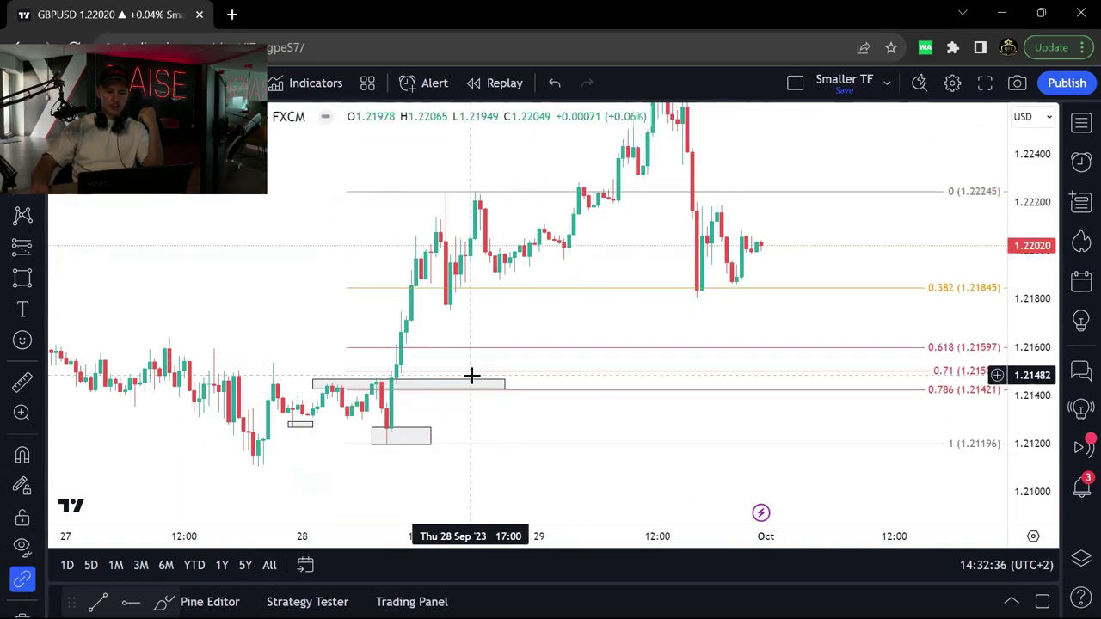
Step: Move the wide rectangle just below the 0.382 level at 1.21845 and delete the Fibonacci drawing
left_click_drag(472, 380, 529, 290)
left_click(590, 315)
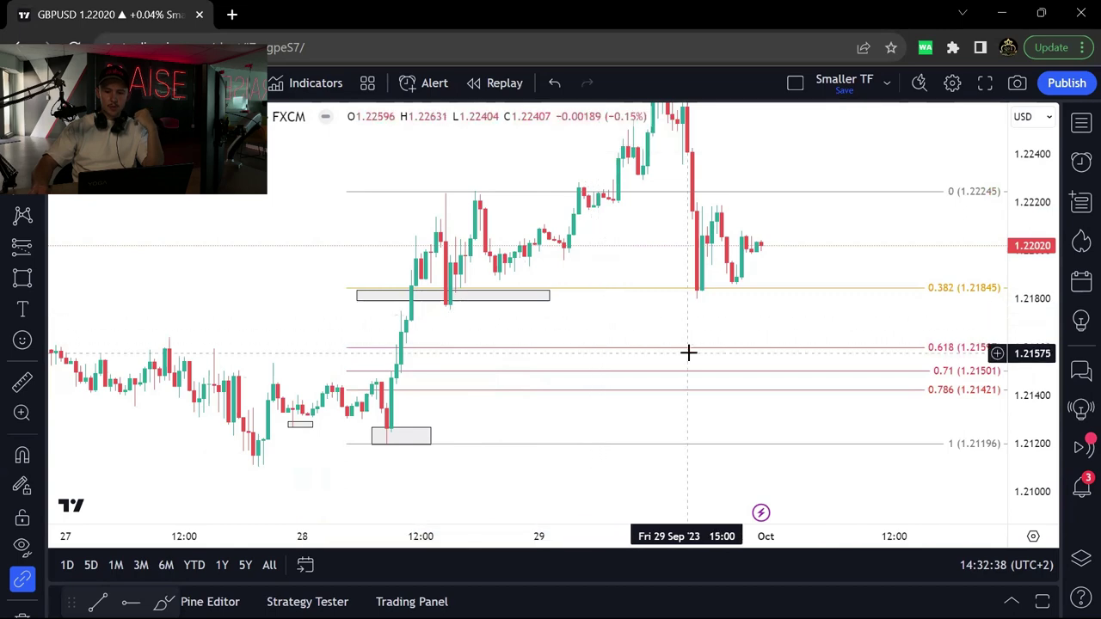
scroll(695, 351, "down", 2)
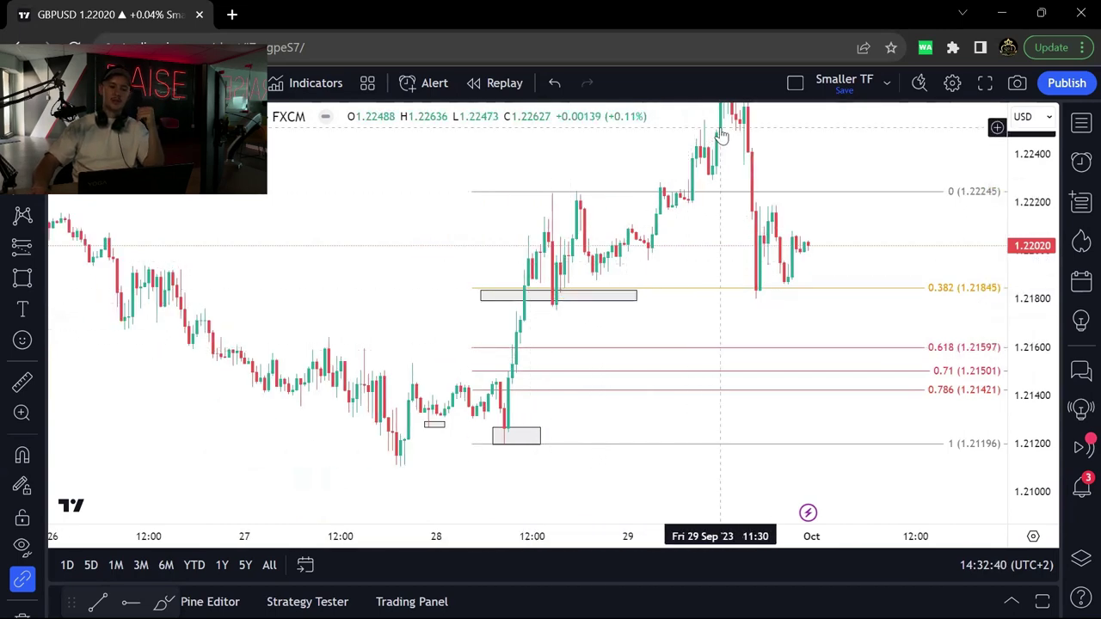
left_click(958, 291)
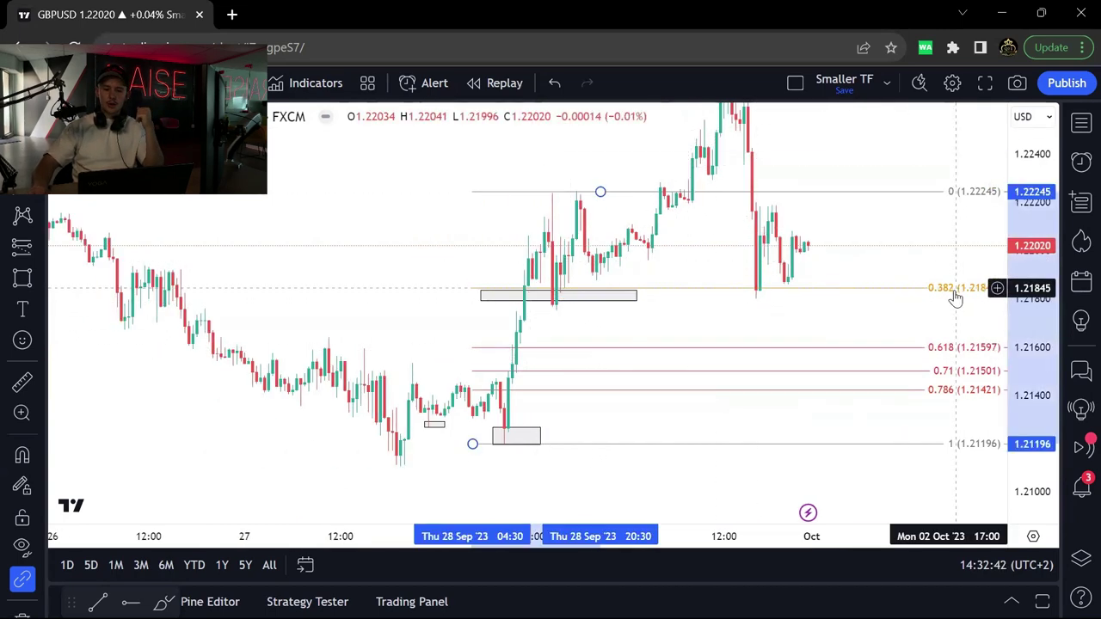
left_click(771, 132)
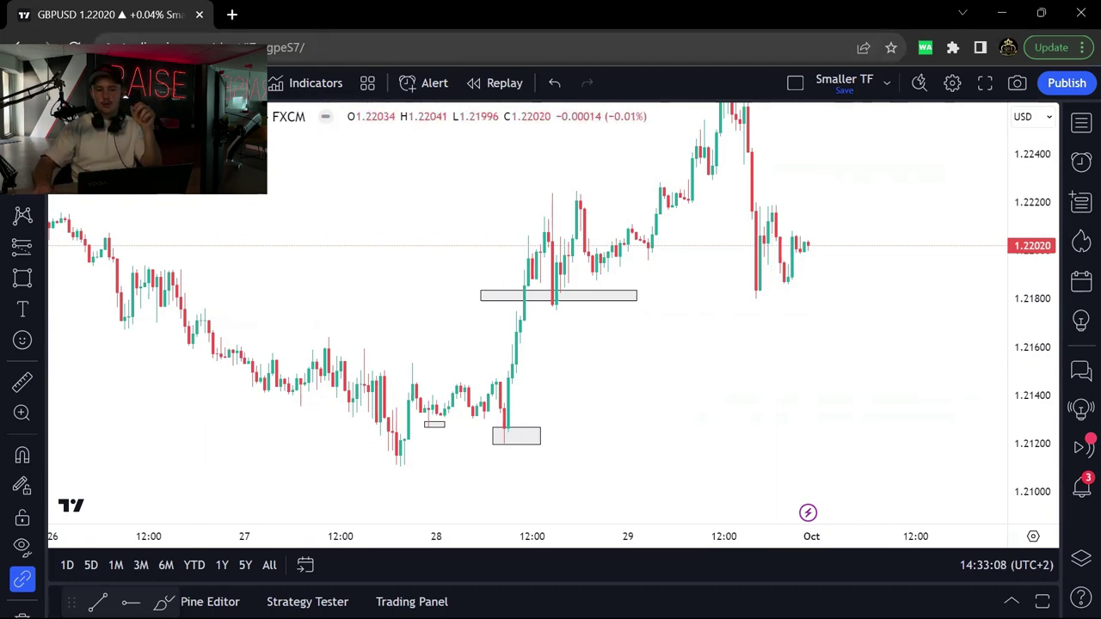
Step: Open the list of chart time intervals
left_click(198, 82)
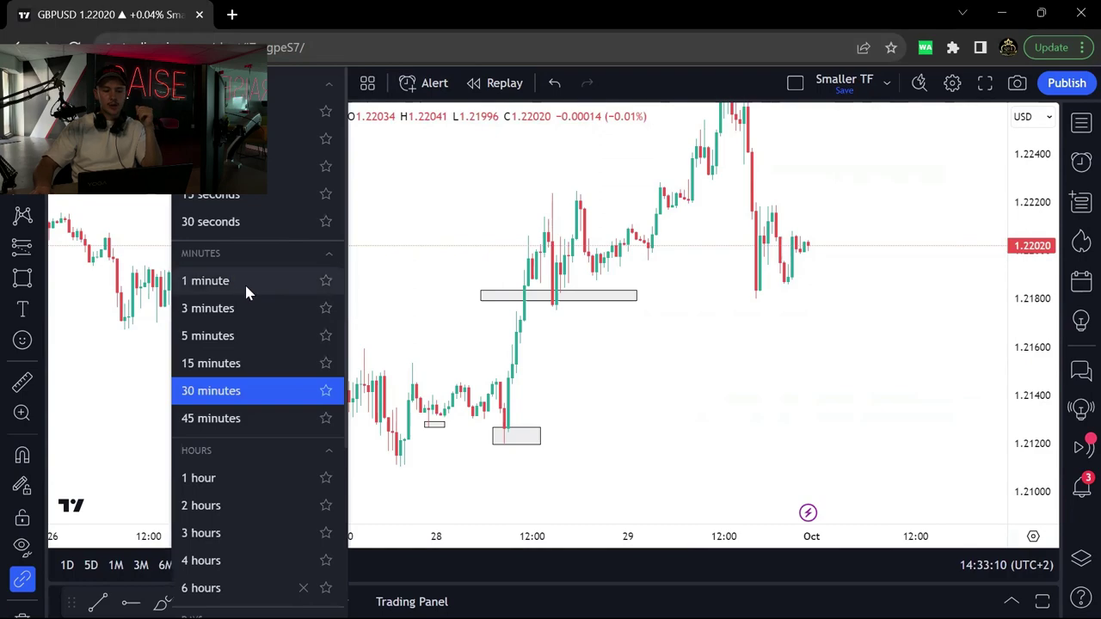
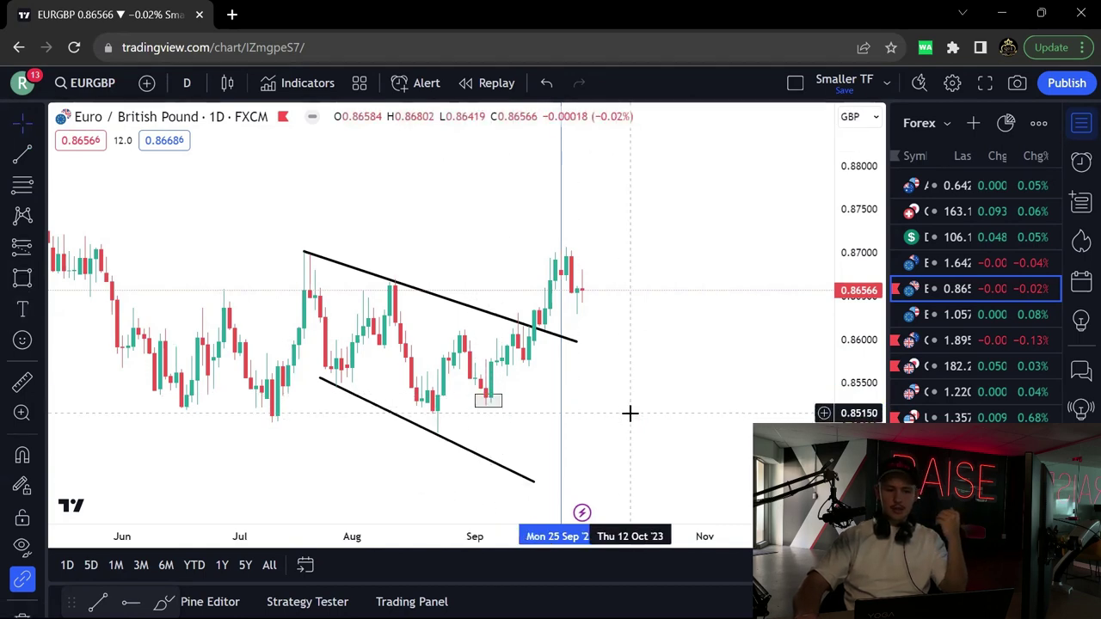
Step: Draw a thin rectangle near 0.8605 on the daily EURGBP chart, covering the late August and mid-September highs
key("alt+shift+r")
left_click(417, 337)
left_click(524, 331)
left_click_drag(856, 402, 856, 331)
scroll(774, 336, "up", 2)
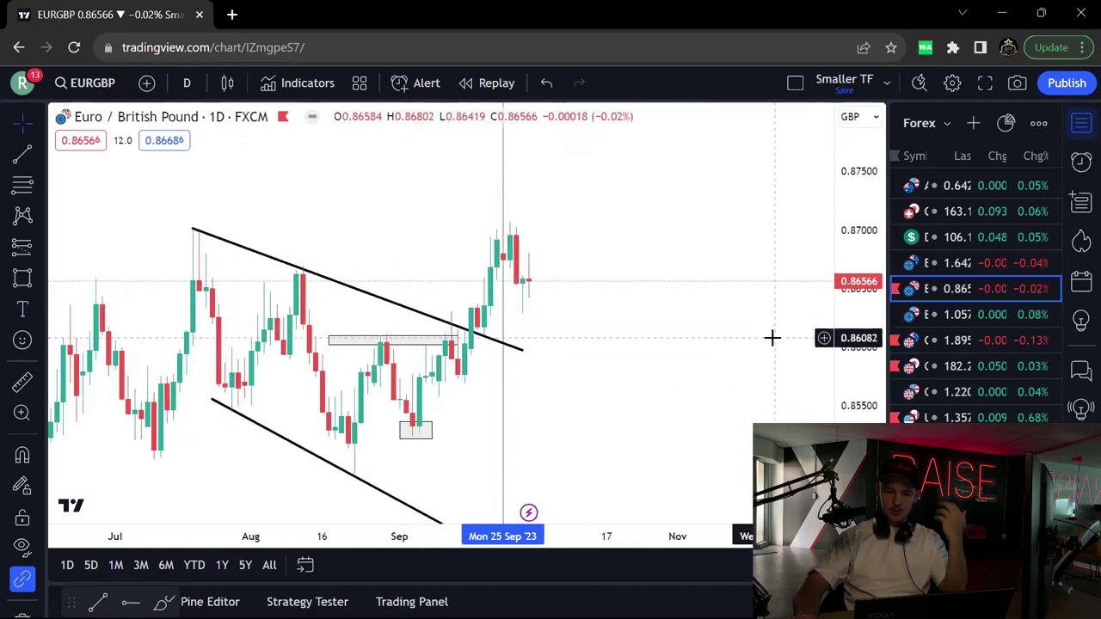
Step: Draw a Fibonacci retracement on EURGBP from the 4 September low up to 0.86295 on 26 September
left_click(19, 185)
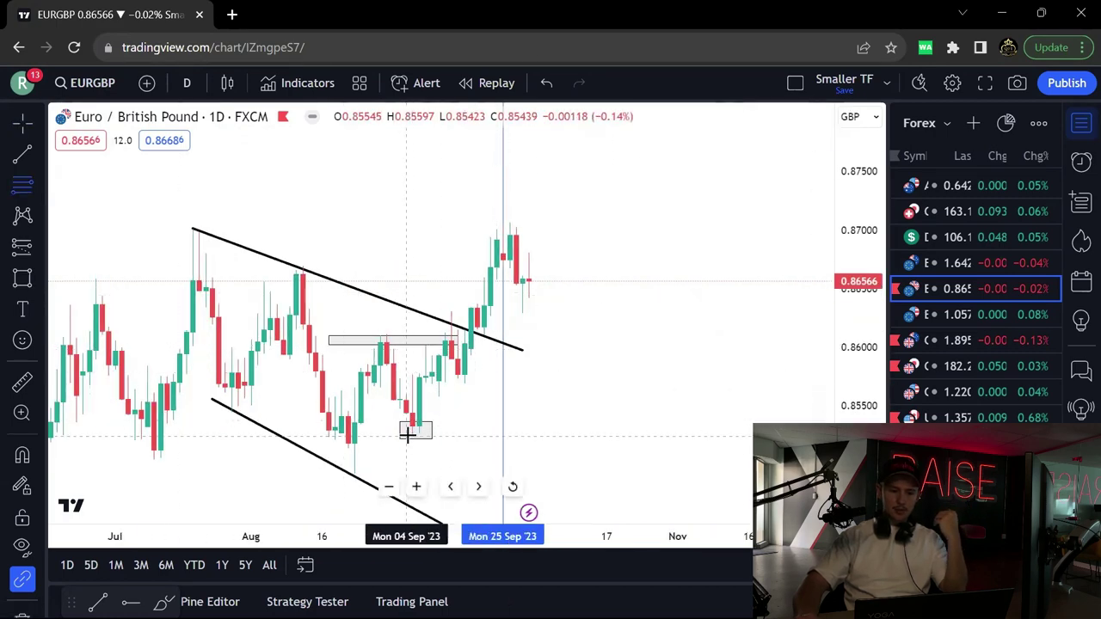
left_click(405, 436)
left_click(509, 312)
Step: Move the thin rectangle just below the 0.382 level at 0.85892 and delete the Fibonacci drawing
left_click_drag(405, 342, 501, 367)
left_click(619, 357)
left_click(780, 362)
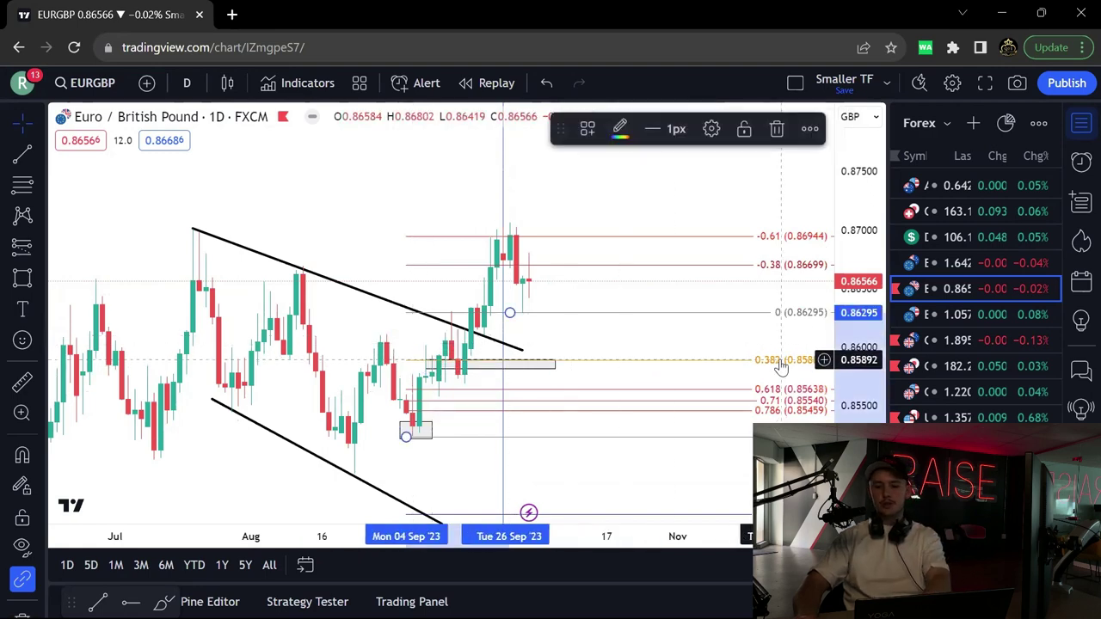
key("Delete")
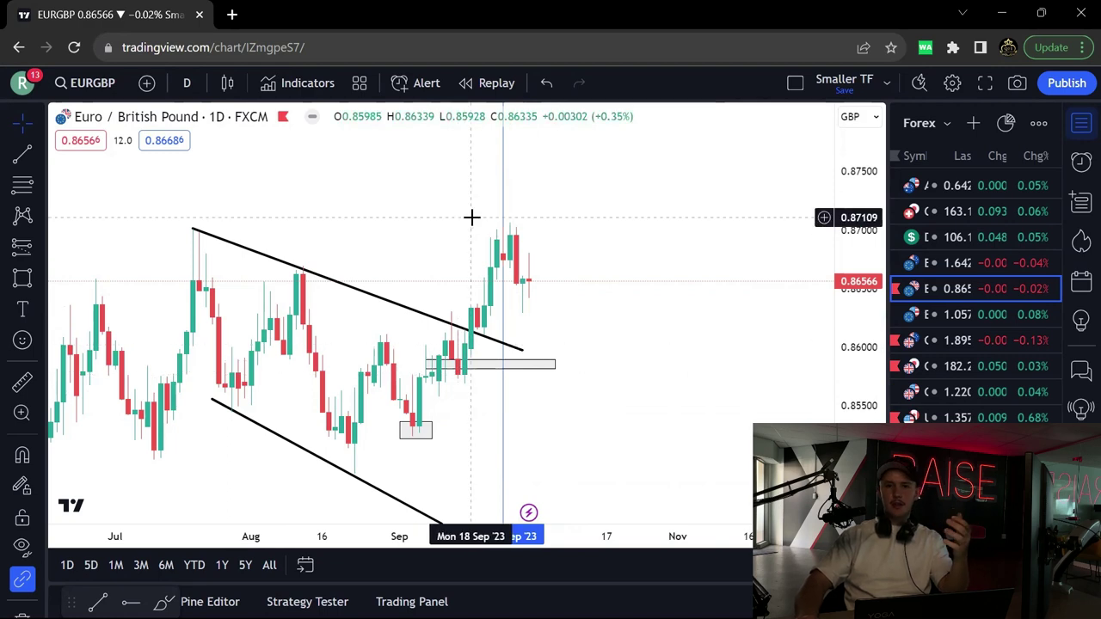
Step: Look through the daily GBPAUD, GBPJPY and GBPUSD charts, and return to EURGBP
left_click(967, 344)
left_click(968, 368)
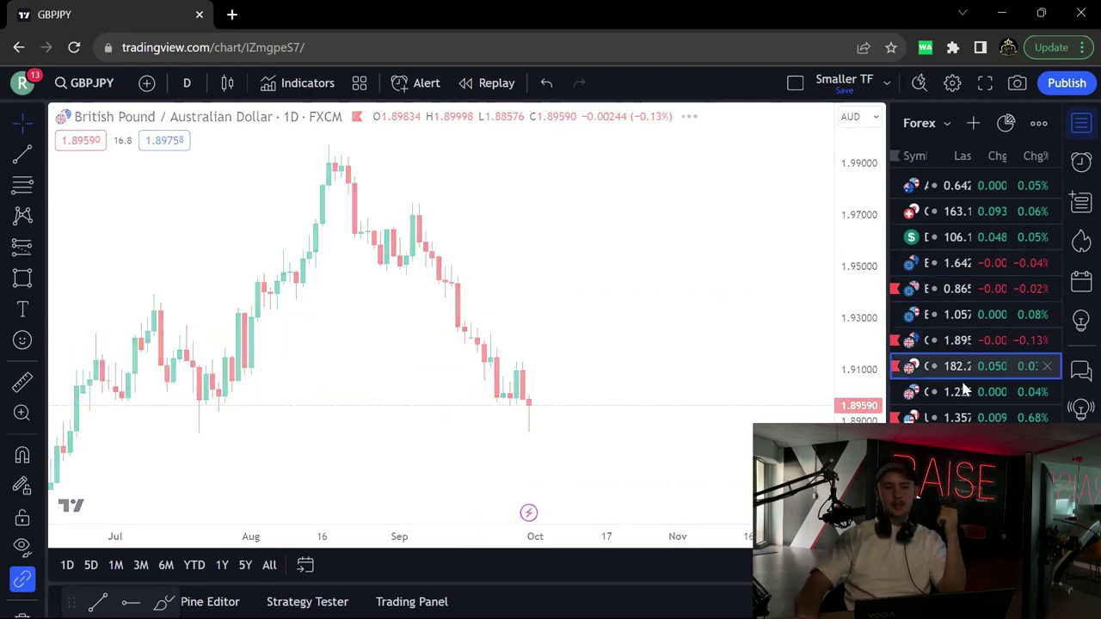
left_click(951, 392)
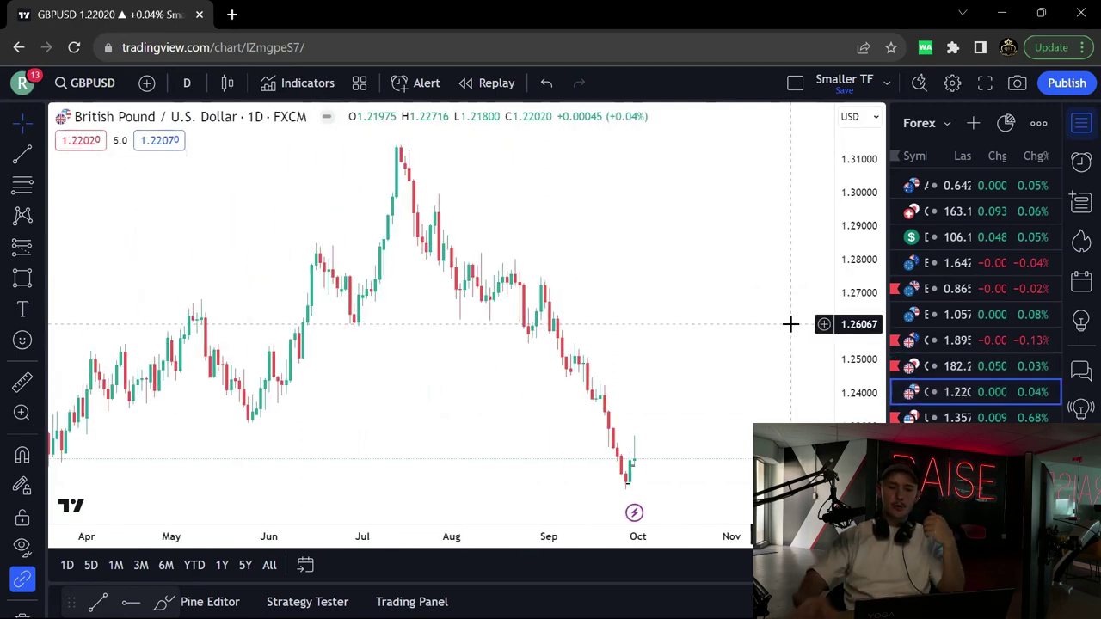
left_click(977, 287)
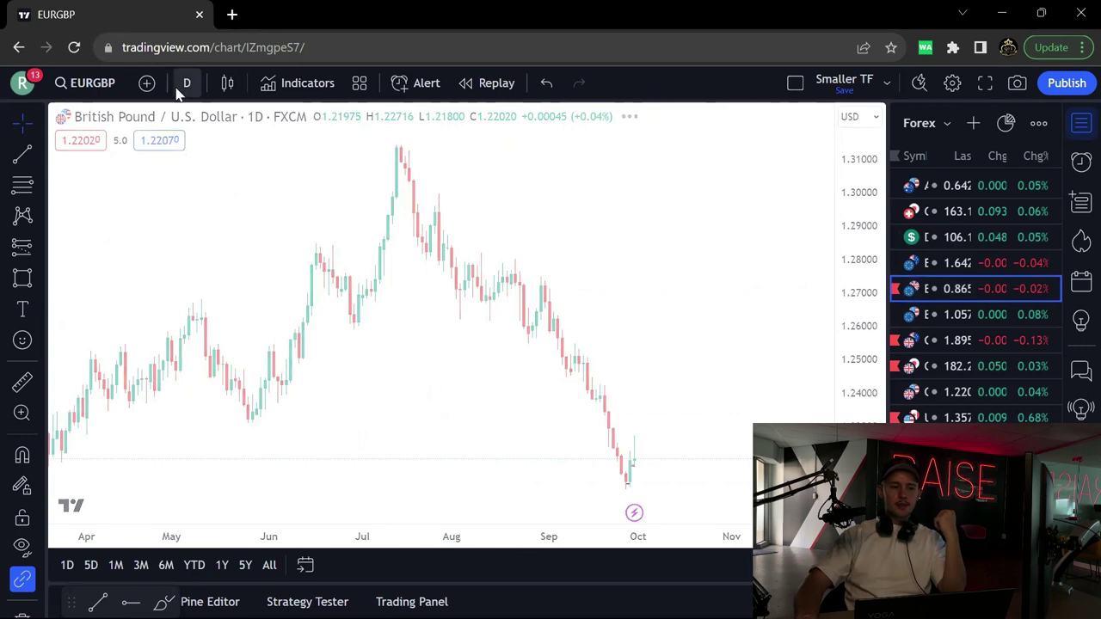
Step: Switch the EURGBP chart to the 4-hour timeframe
left_click_drag(769, 408, 769, 324)
scroll(769, 324, "up", 2)
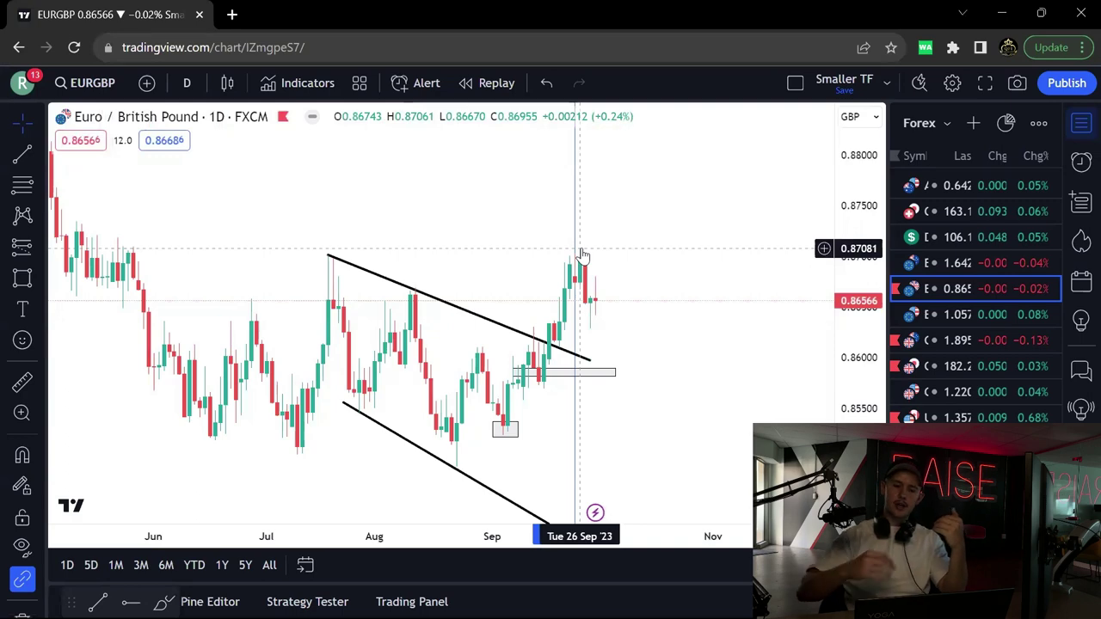
left_click(186, 82)
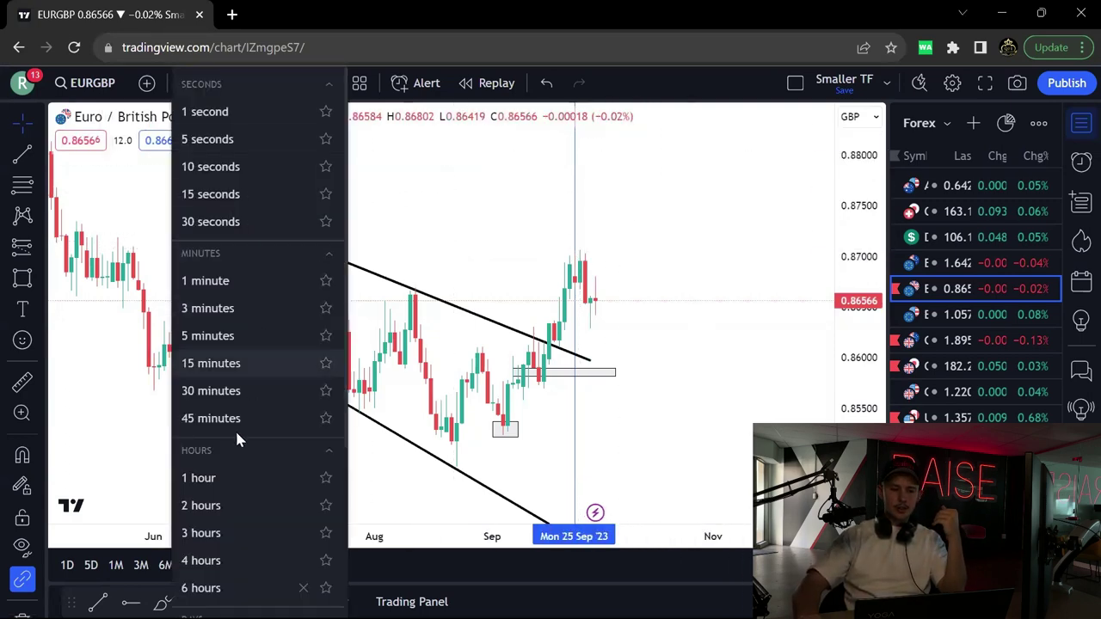
left_click(239, 560)
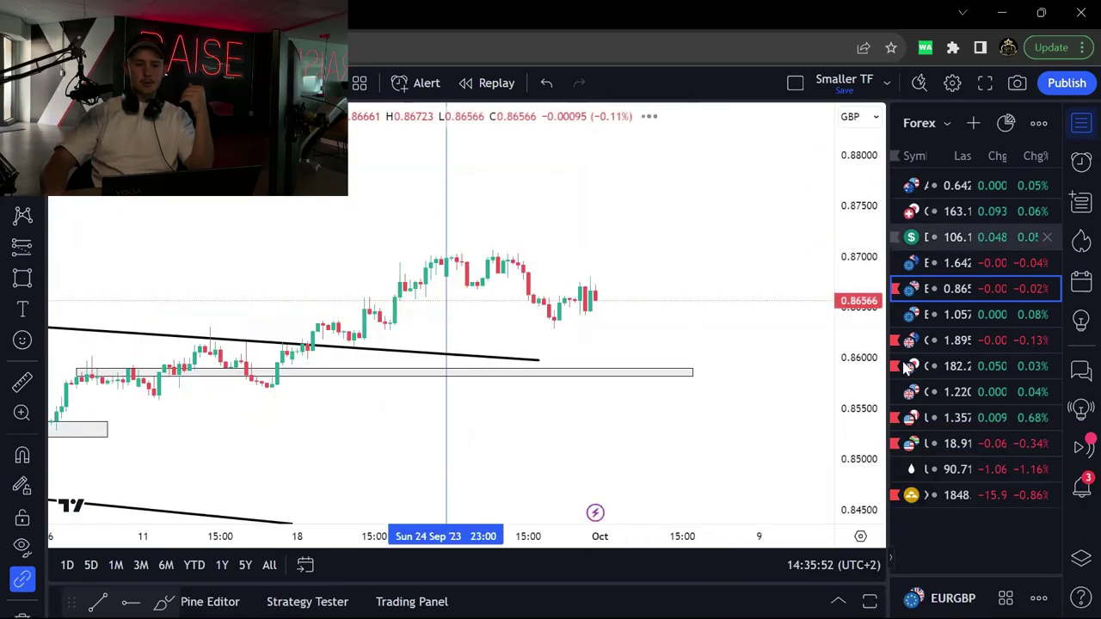
Step: Examine the 4-hour EURGBP price action around and after the 24 September vertical line
scroll(737, 350, "down", 5)
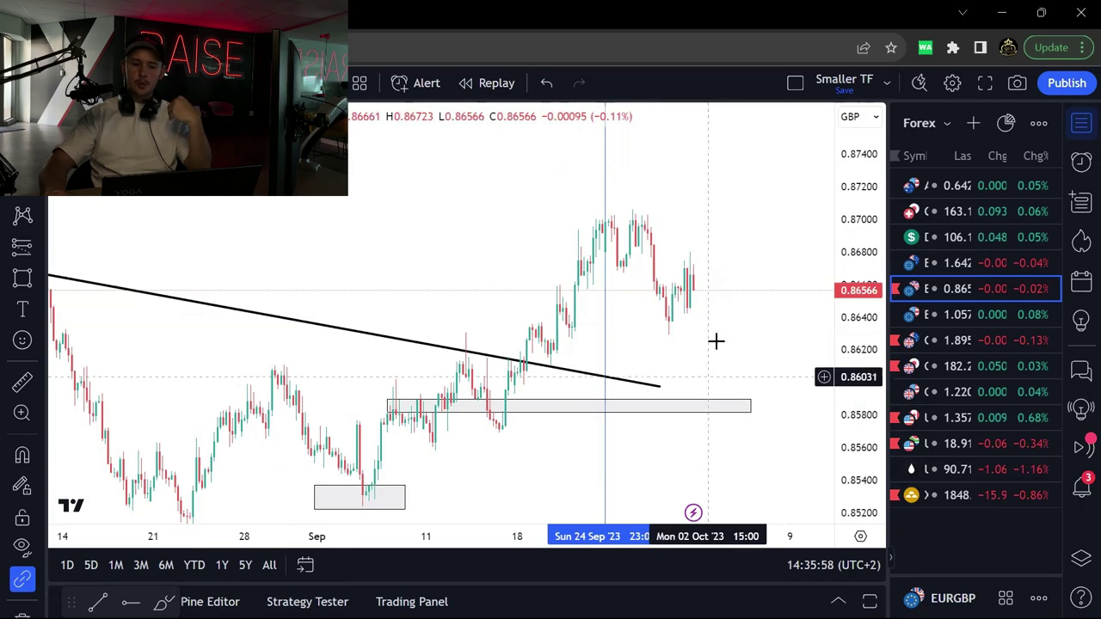
scroll(725, 181, "up", 2)
left_click_drag(875, 347, 843, 238)
scroll(762, 263, "up", 3)
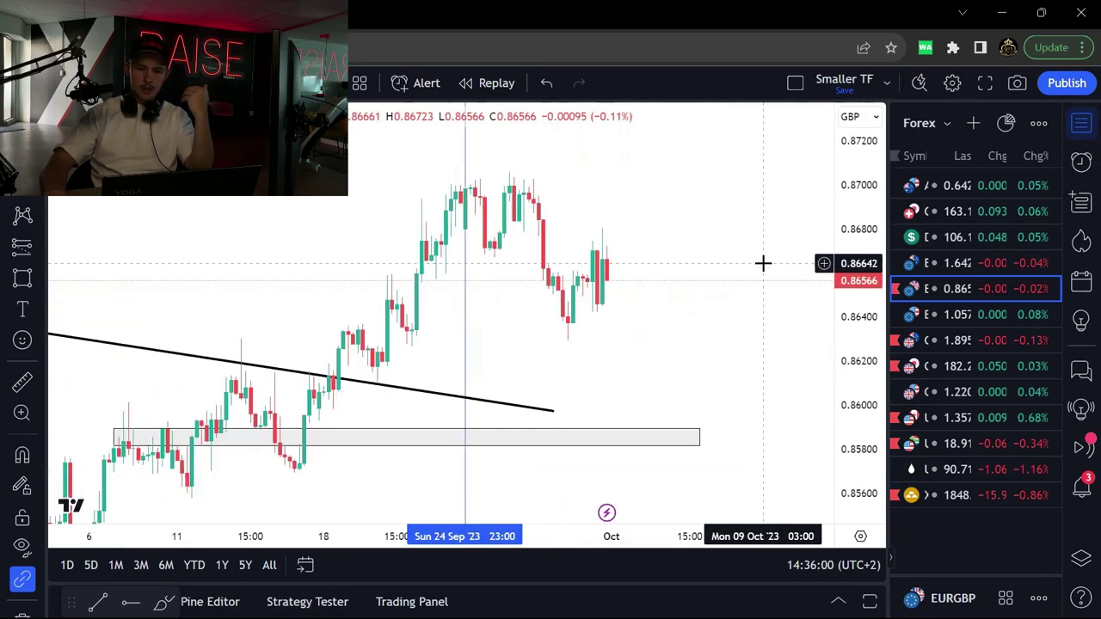
left_click_drag(745, 241, 801, 281)
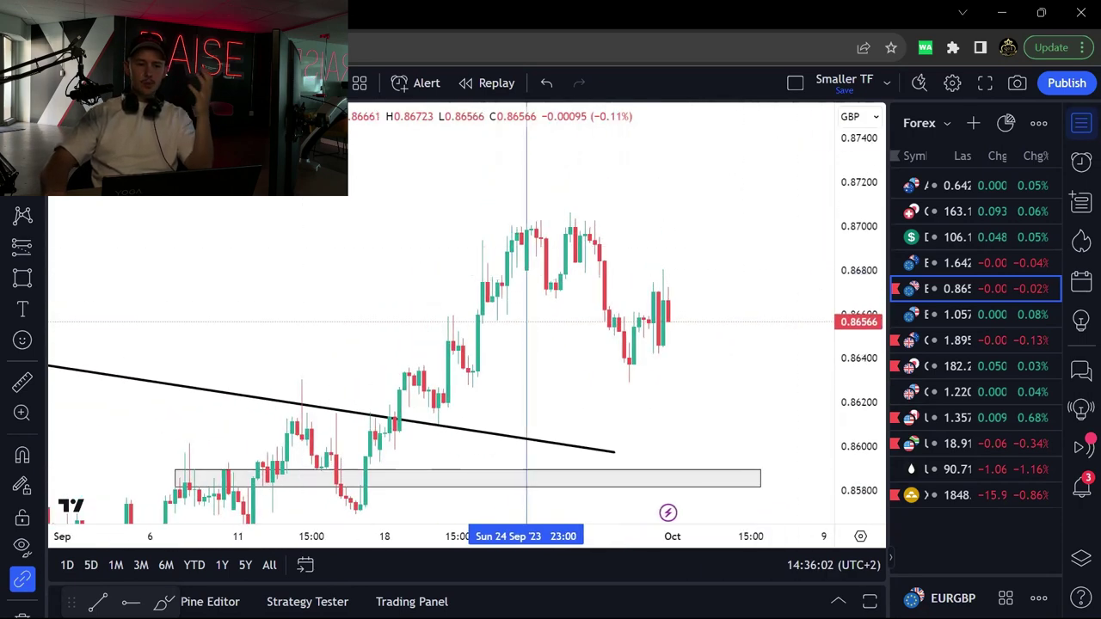
scroll(733, 194, "up", 1)
left_click_drag(863, 324, 848, 274)
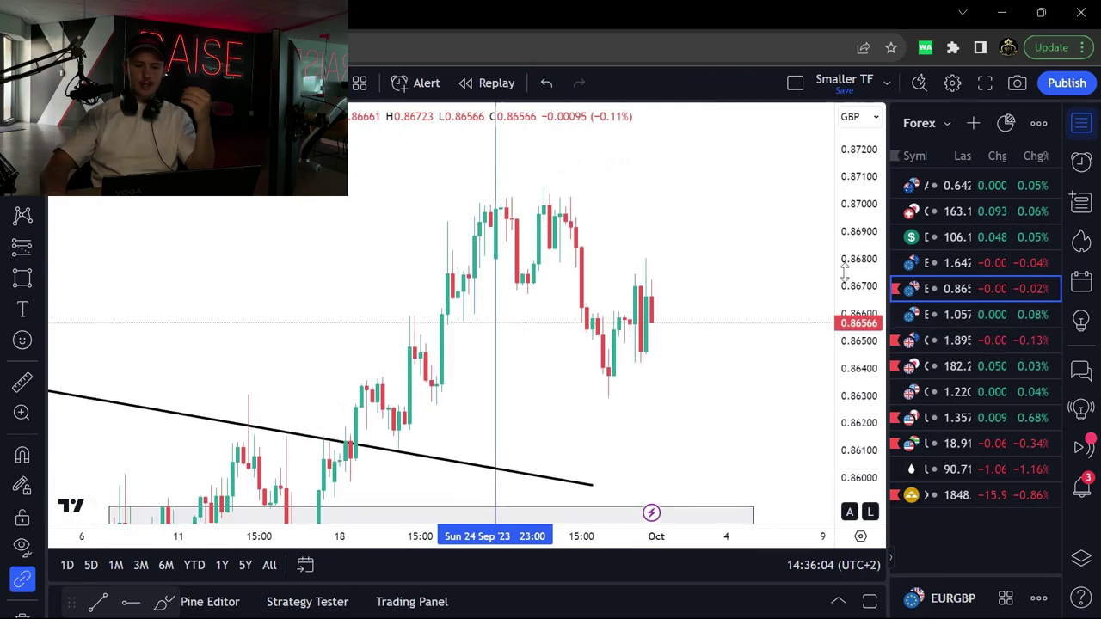
scroll(716, 270, "up", 1)
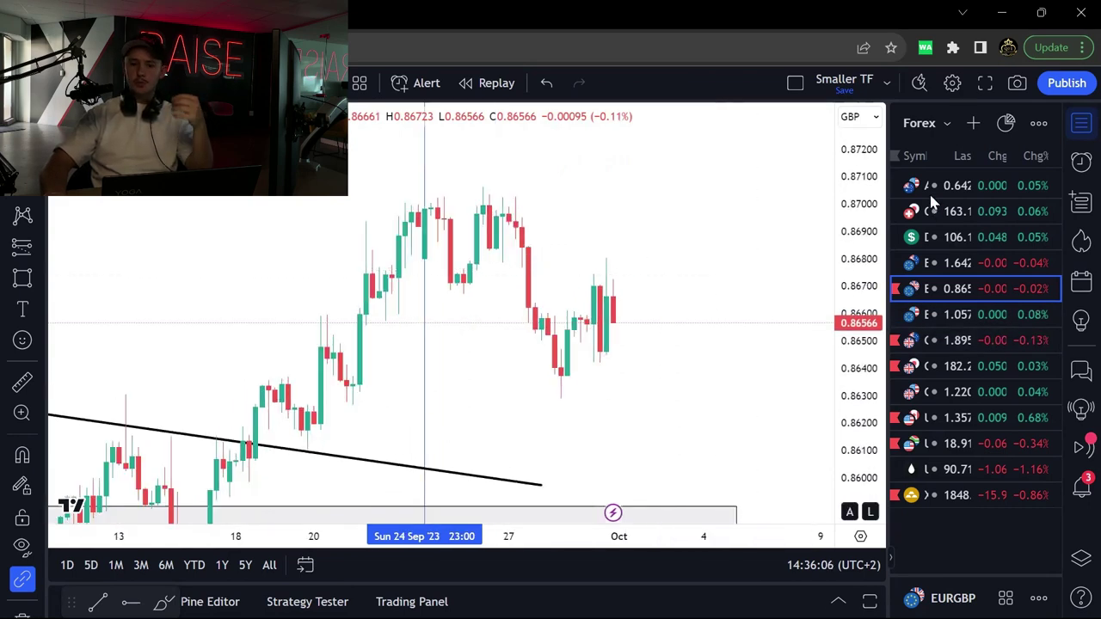
Step: Check the Fibonacci retracement of the swing from 0.86582 up to 0.87002, and delete the drawing
left_click_drag(867, 242, 859, 300)
scroll(737, 318, "down", 3)
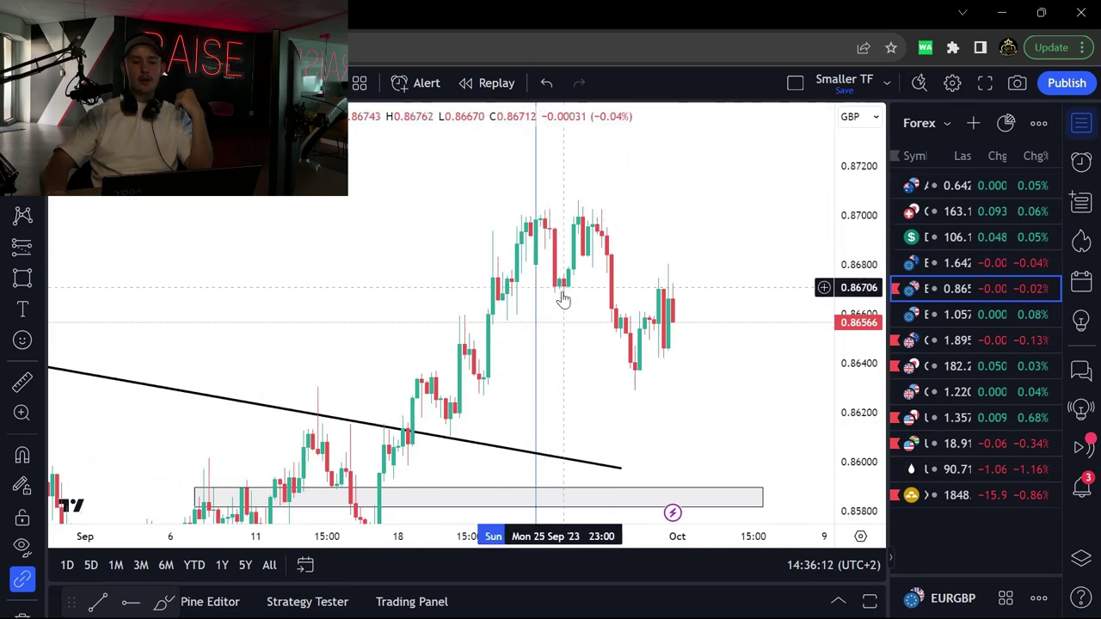
scroll(592, 317, "up", 1)
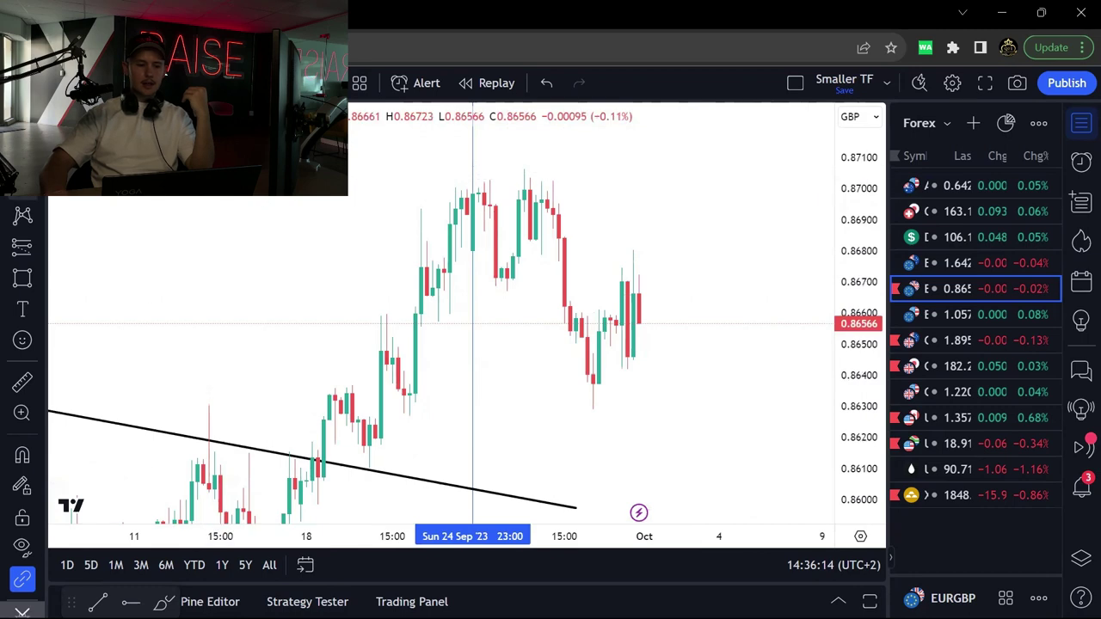
left_click(416, 318)
left_click(524, 188)
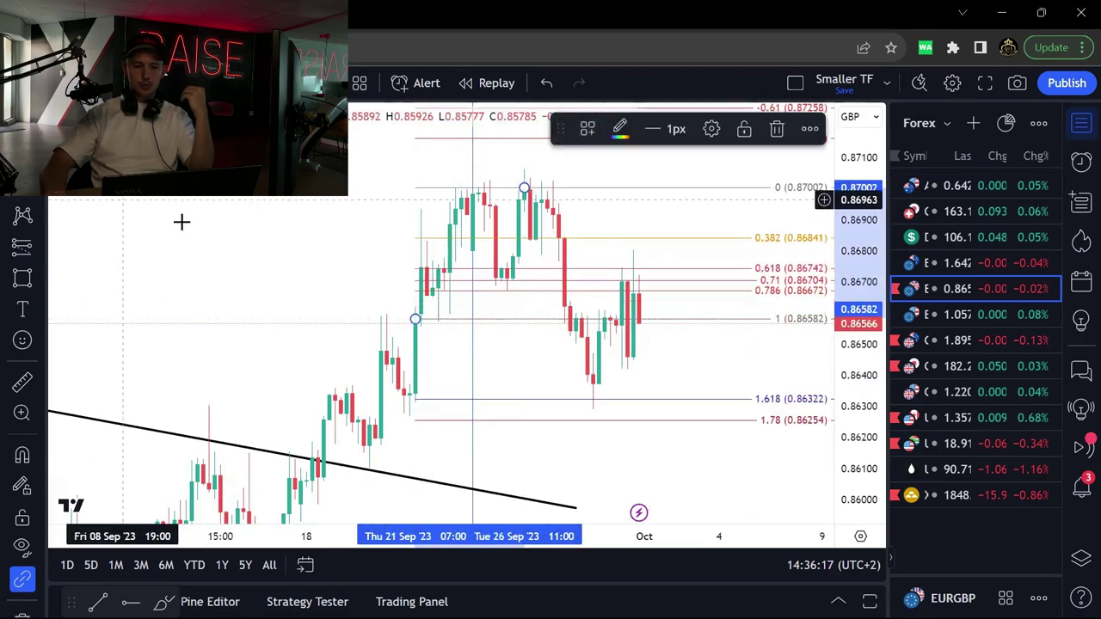
left_click(779, 128)
scroll(570, 263, "down", 1)
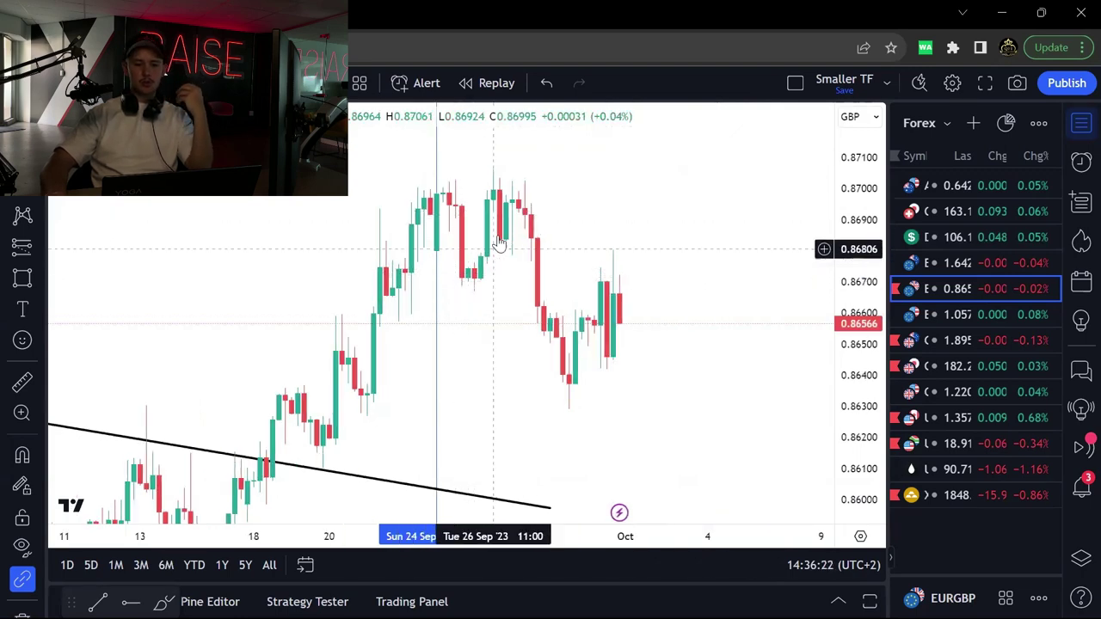
Step: Mark a resistance zone over the late-September twin highs with a rectangle from about 0.8699 to 0.8707
left_click(22, 277)
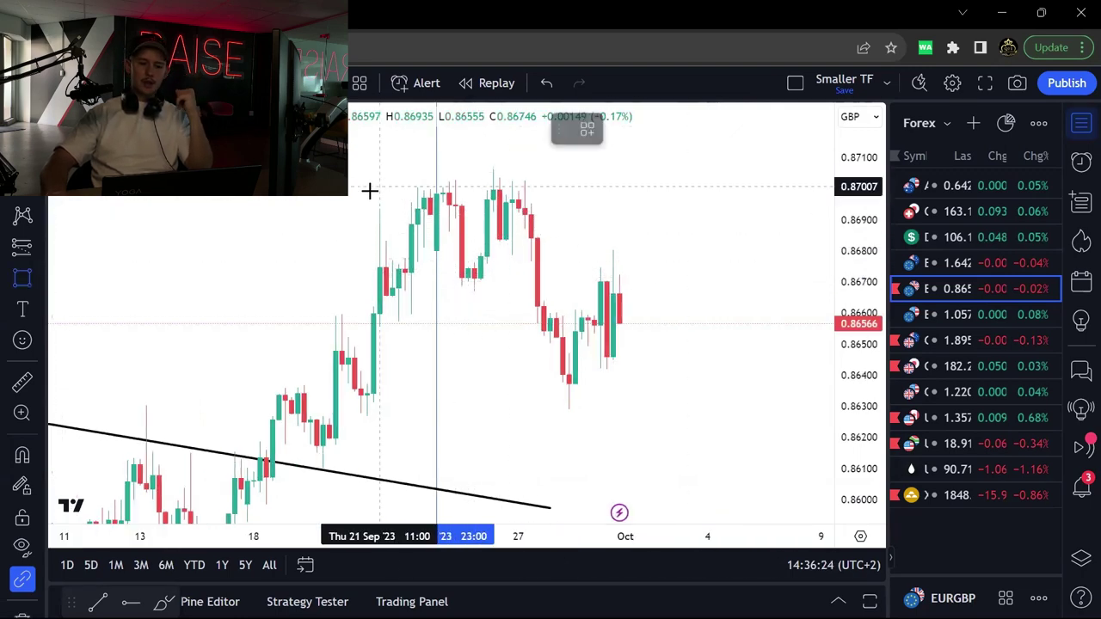
left_click(370, 191)
left_click(670, 167)
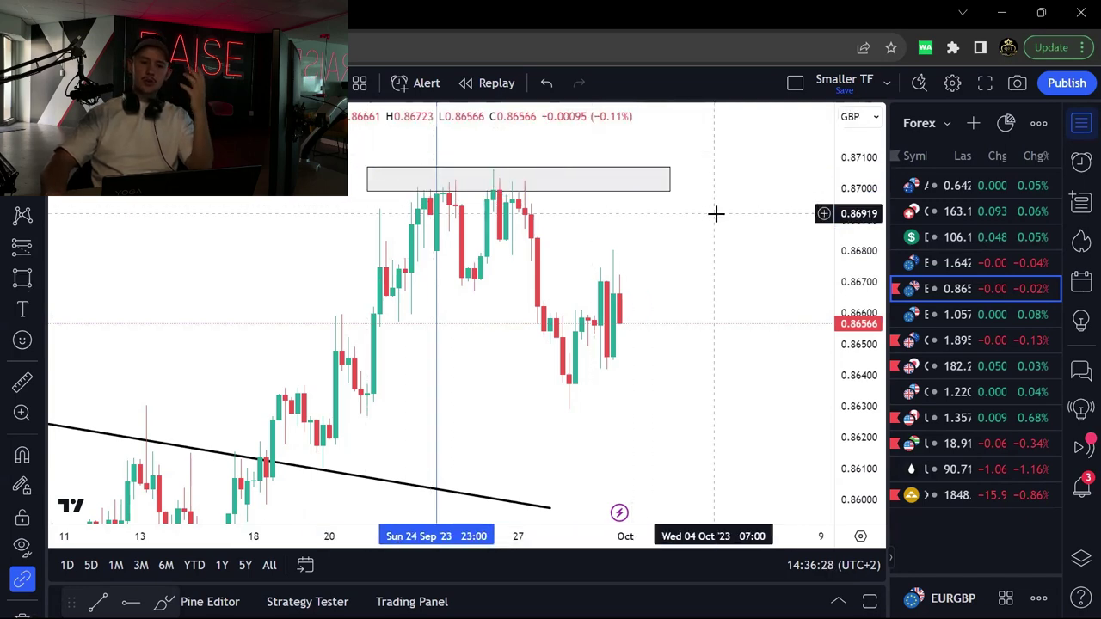
left_click(499, 191)
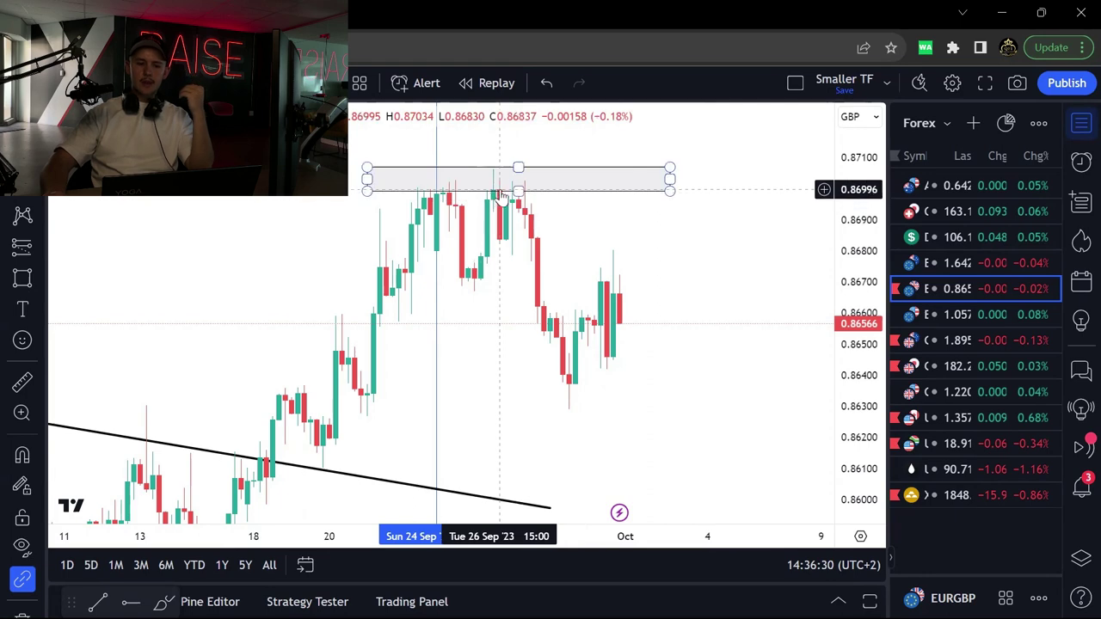
left_click(523, 246)
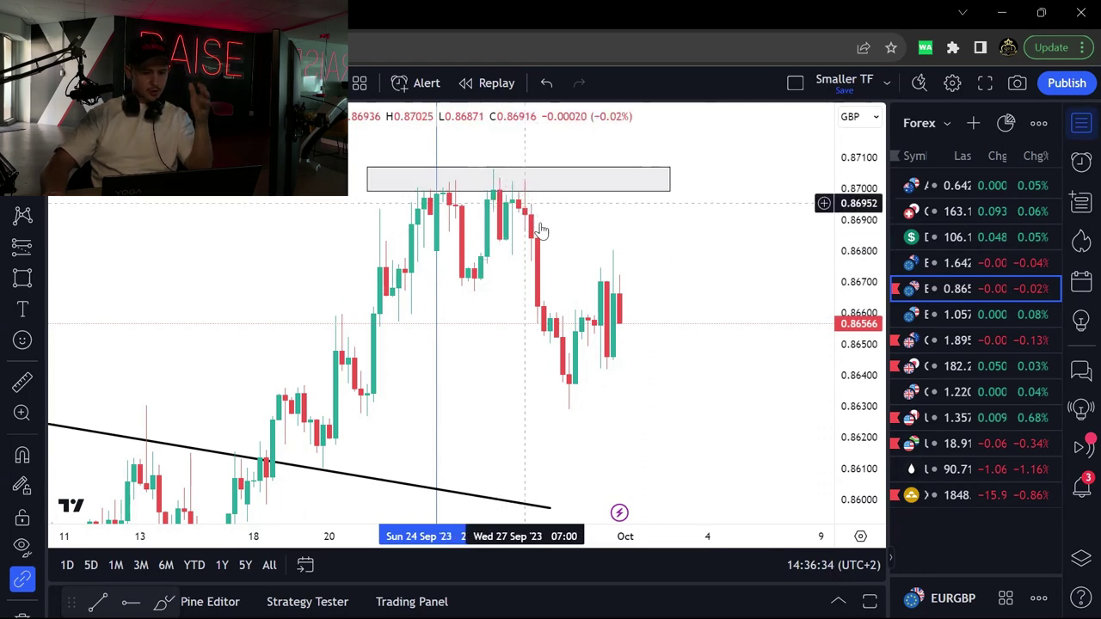
left_click(517, 189)
left_click(525, 197)
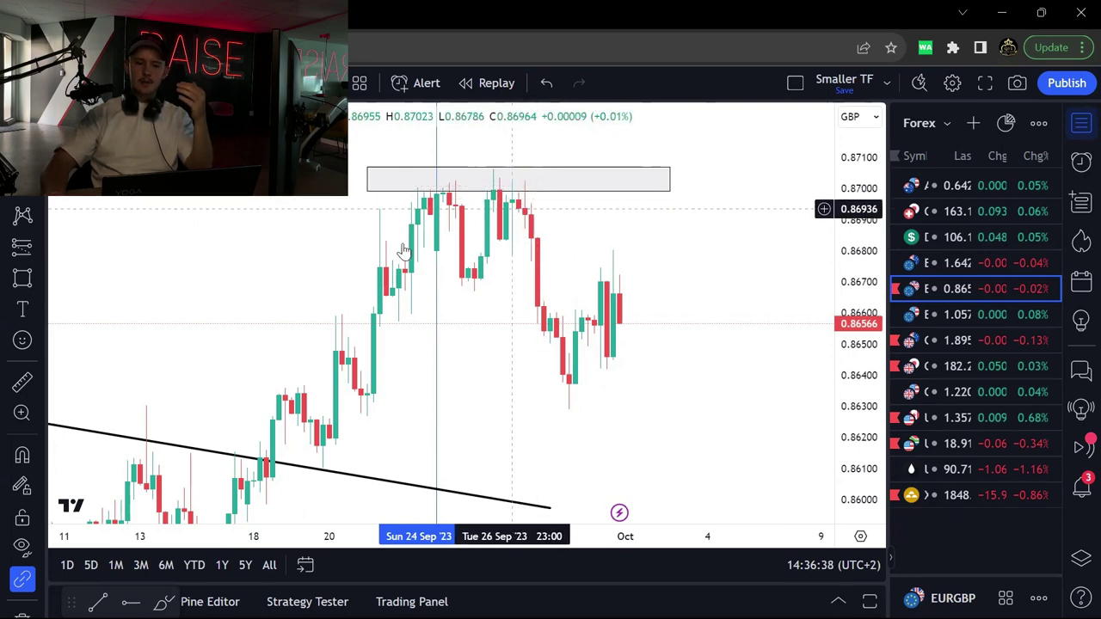
left_click(443, 177)
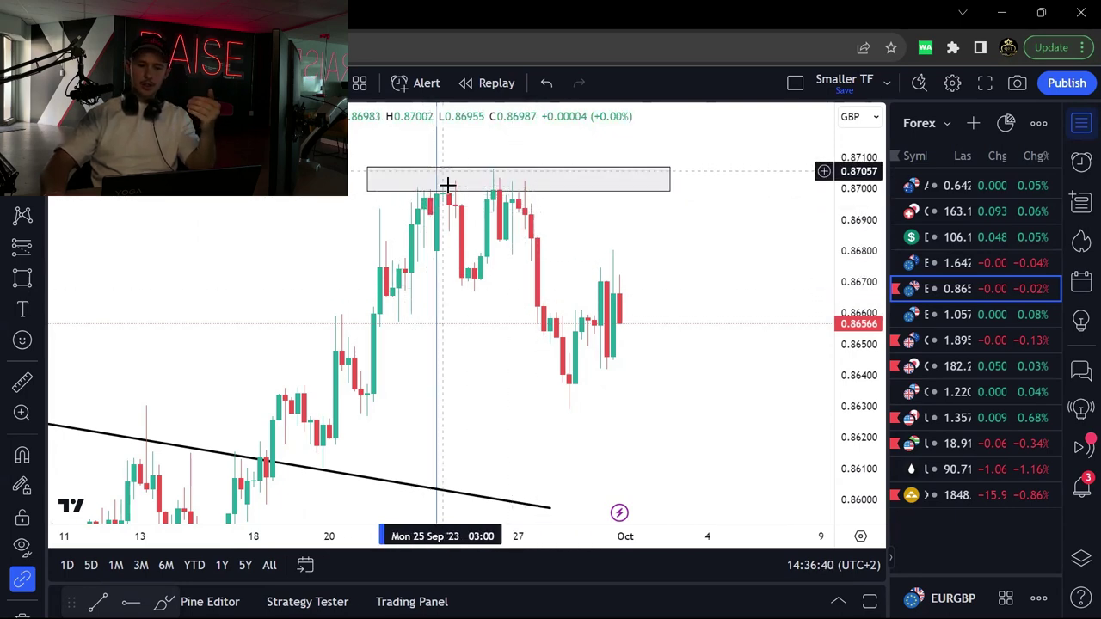
Step: Trace the double top below the resistance zone with an M-shaped arrow path ending near the low at about 0.8636
left_click(38, 273)
left_click(93, 447)
left_click(392, 298)
left_click(449, 182)
left_click(474, 282)
left_click(512, 183)
left_click(568, 390)
left_click(563, 387)
double_click(568, 388)
left_click(668, 259)
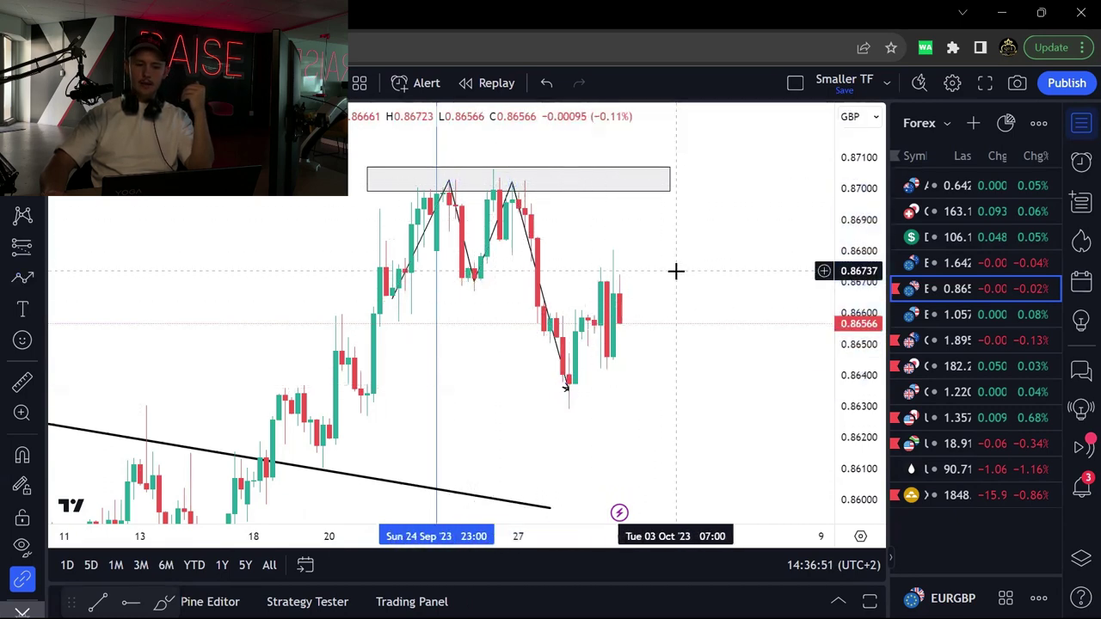
Step: Draw a second rectangle across the double top's neckline, from about 0.86756 to 0.86678
scroll(736, 309, "up", 1)
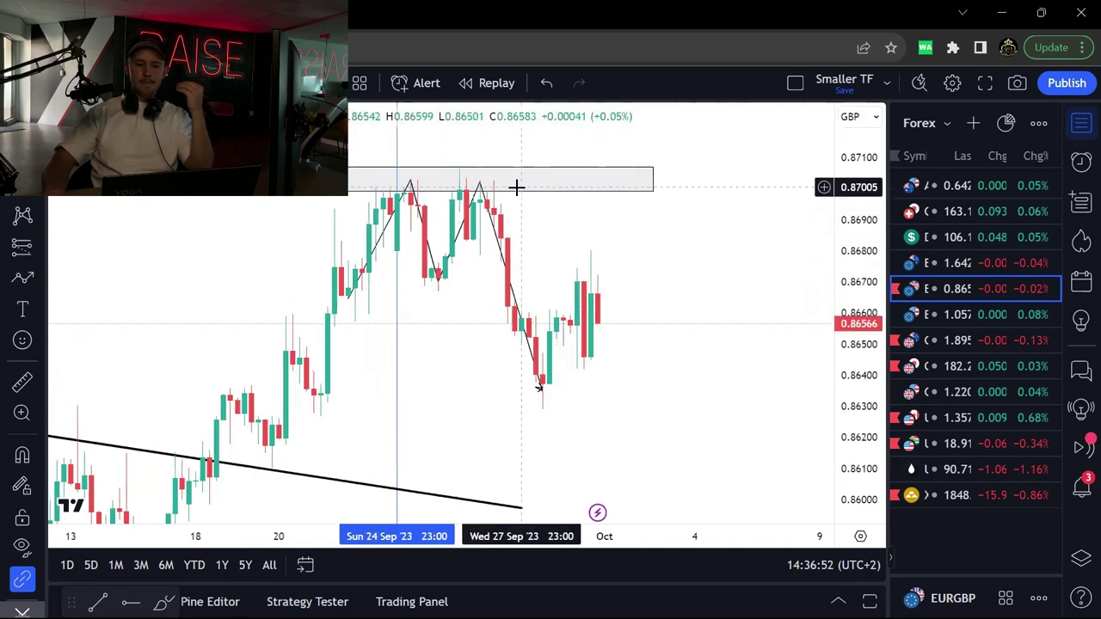
left_click(36, 277)
left_click(121, 378)
left_click(341, 264)
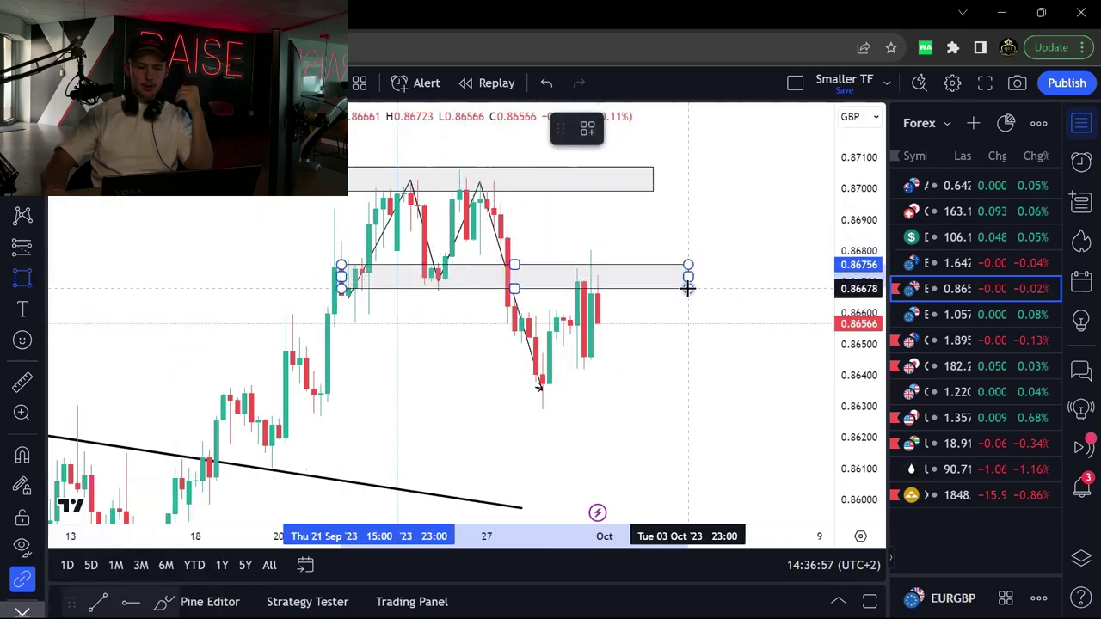
left_click(688, 289)
left_click(735, 237)
Step: Delete the M-shaped path drawn over the double top
scroll(735, 237, "up", 2)
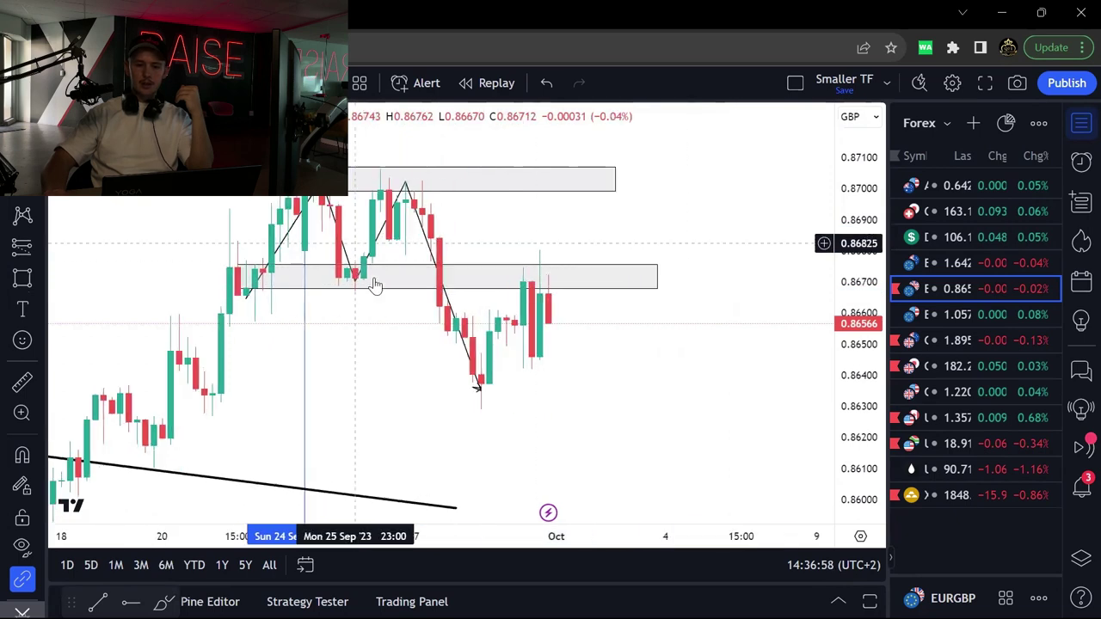
left_click(475, 385)
key("Delete")
Step: Draw a Fibonacci retracement from 0.87024 down to 0.86289 and extend the neckline rectangle to cover its 0.618 to 0.786 levels
key("alt+f")
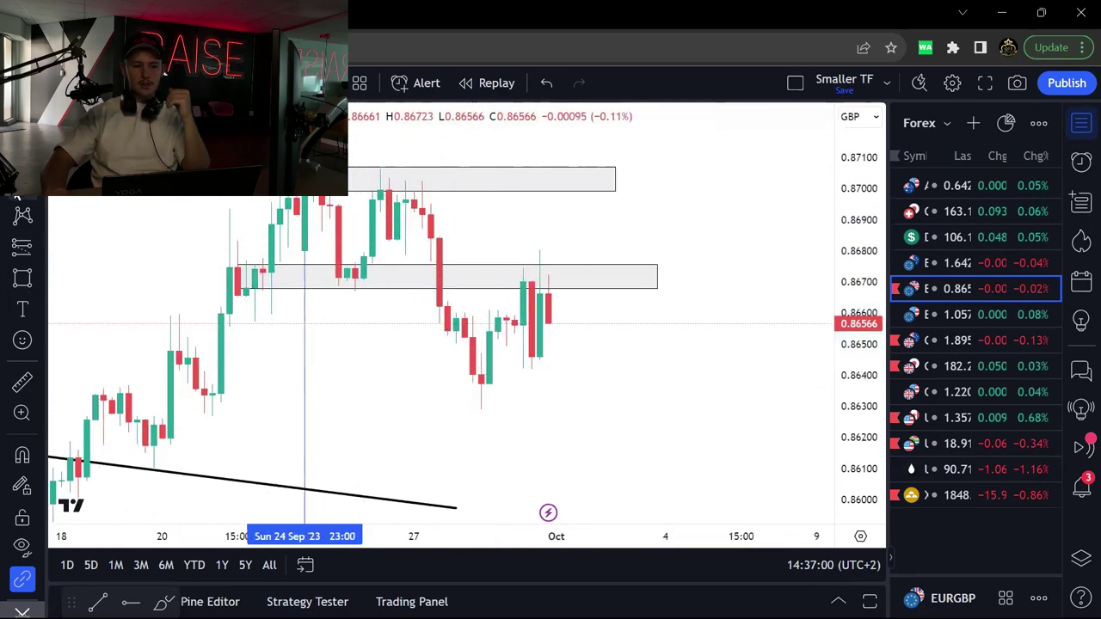
left_click(423, 181)
left_click(607, 406)
left_click_drag(605, 291, 634, 273)
left_click_drag(690, 248, 715, 232)
left_click_drag(723, 200, 667, 154)
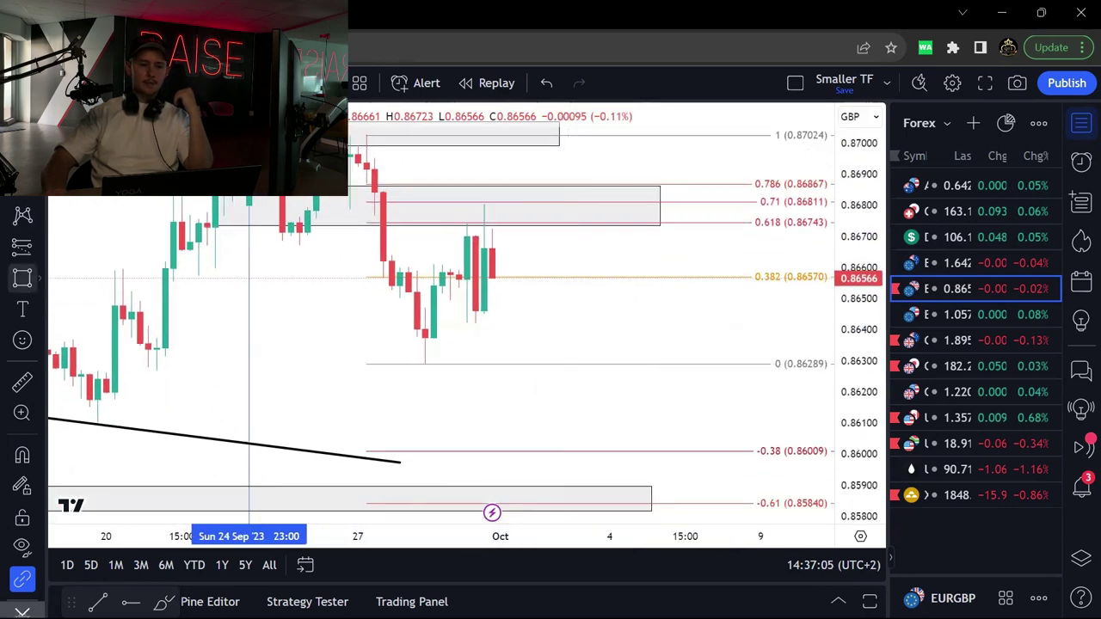
left_click(41, 154)
scroll(137, 277, "down", 2)
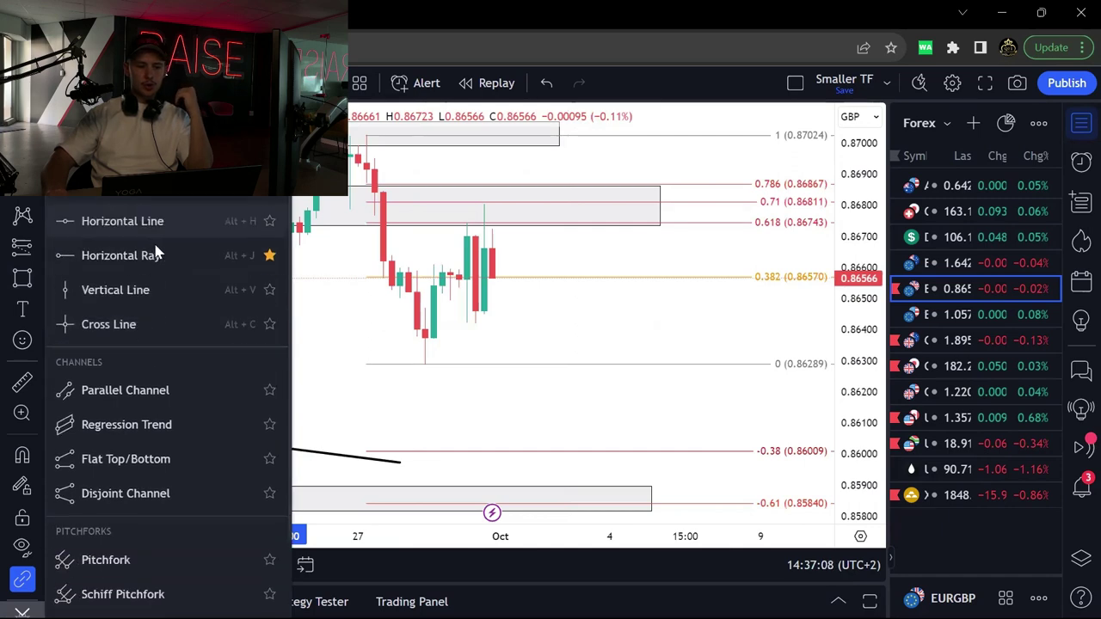
scroll(168, 543, "up", 4)
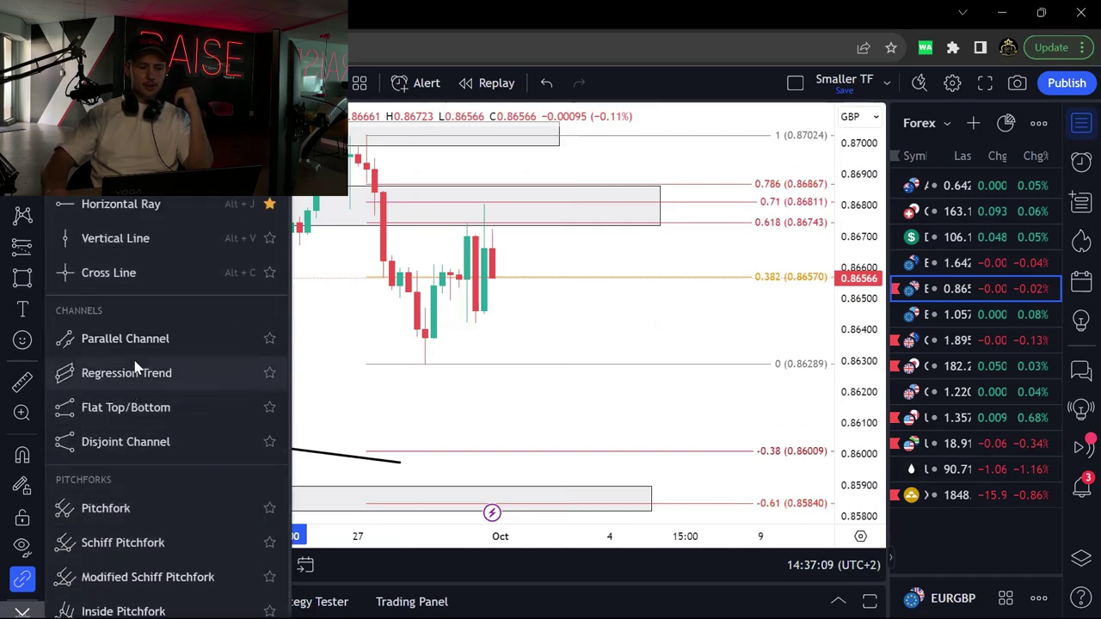
Step: Draw an arrow path from inside the neckline zone down to about 0.8596, just above the lower zone, and delete the Fibonacci drawing
left_click(38, 274)
left_click(112, 448)
left_click(491, 216)
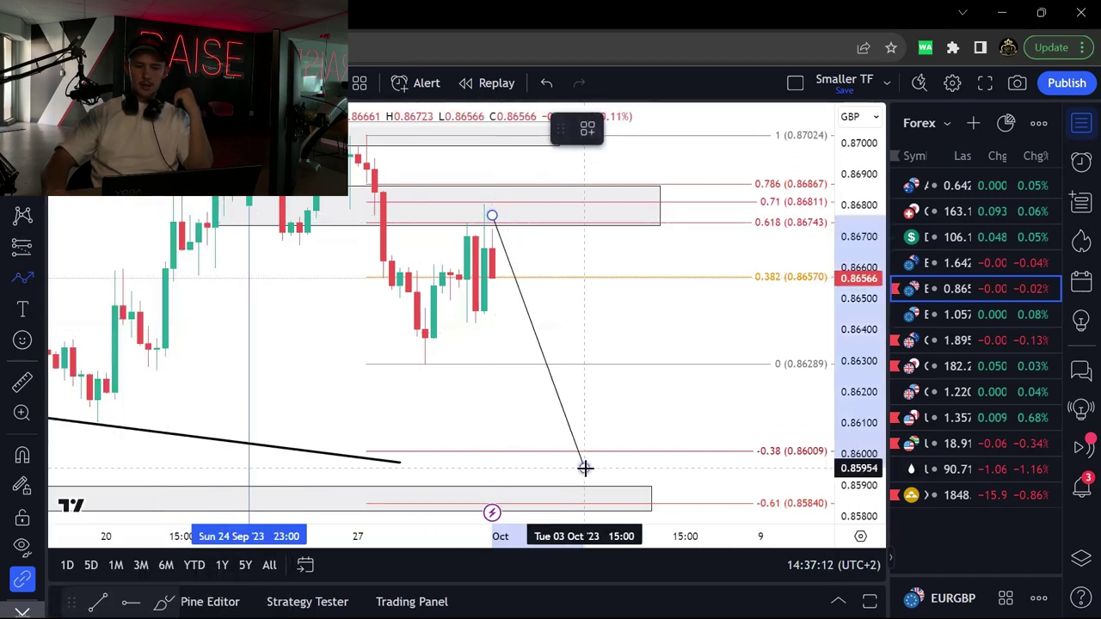
double_click(583, 466)
left_click(761, 364)
key("Delete")
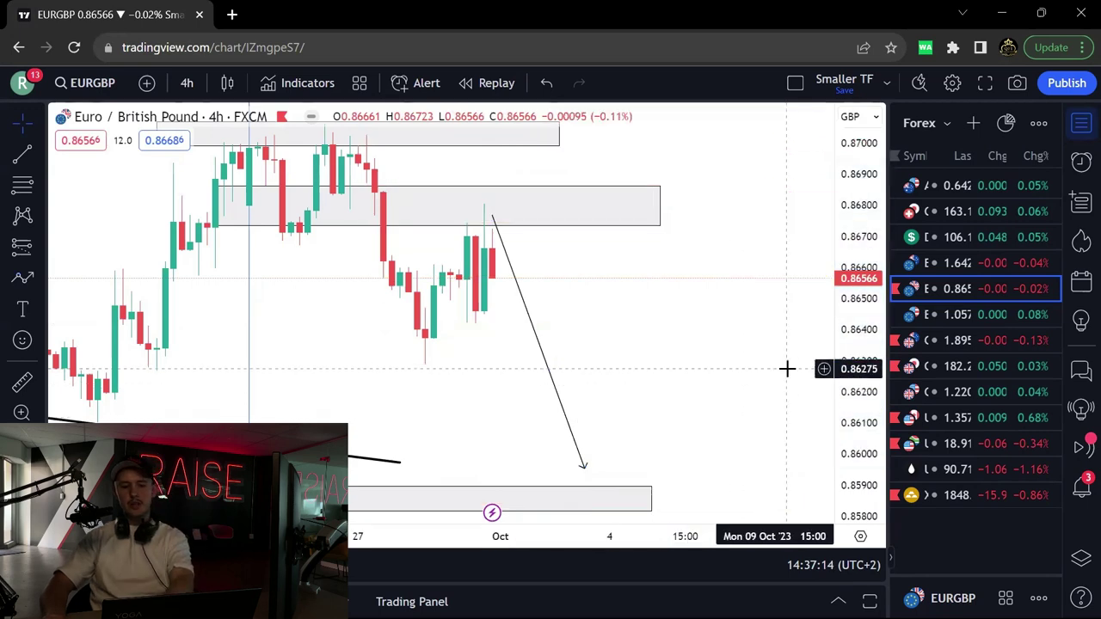
Step: Switch the EURGBP chart to the 6-hour timeframe and examine the double top, its neckline zone and the projected drop
left_click_drag(865, 348, 864, 404)
scroll(676, 334, "down", 4)
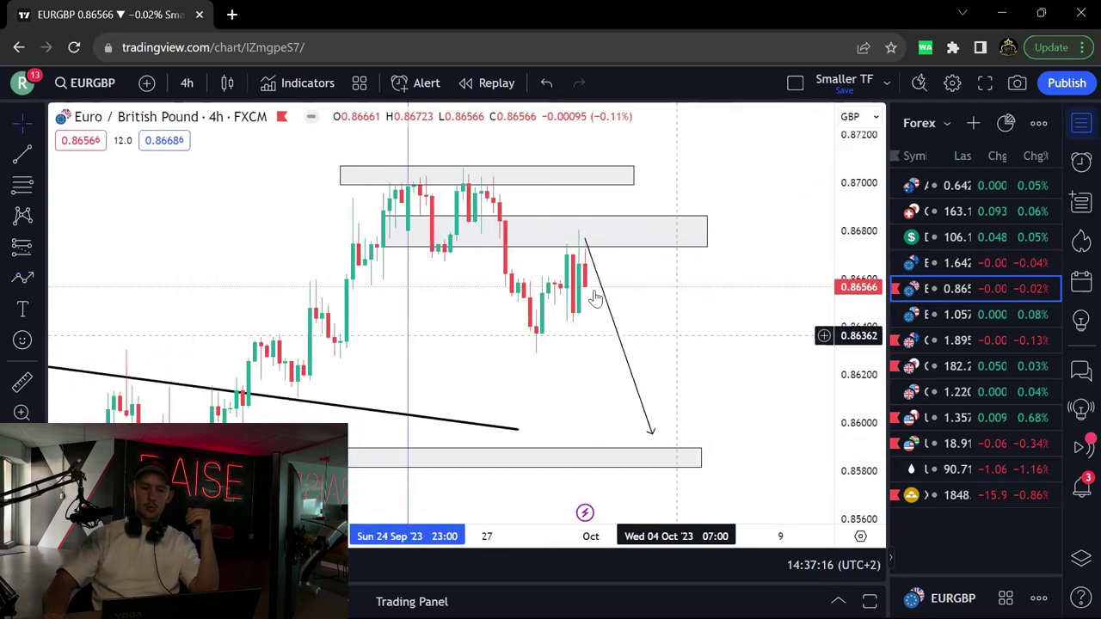
left_click(183, 83)
left_click(212, 347)
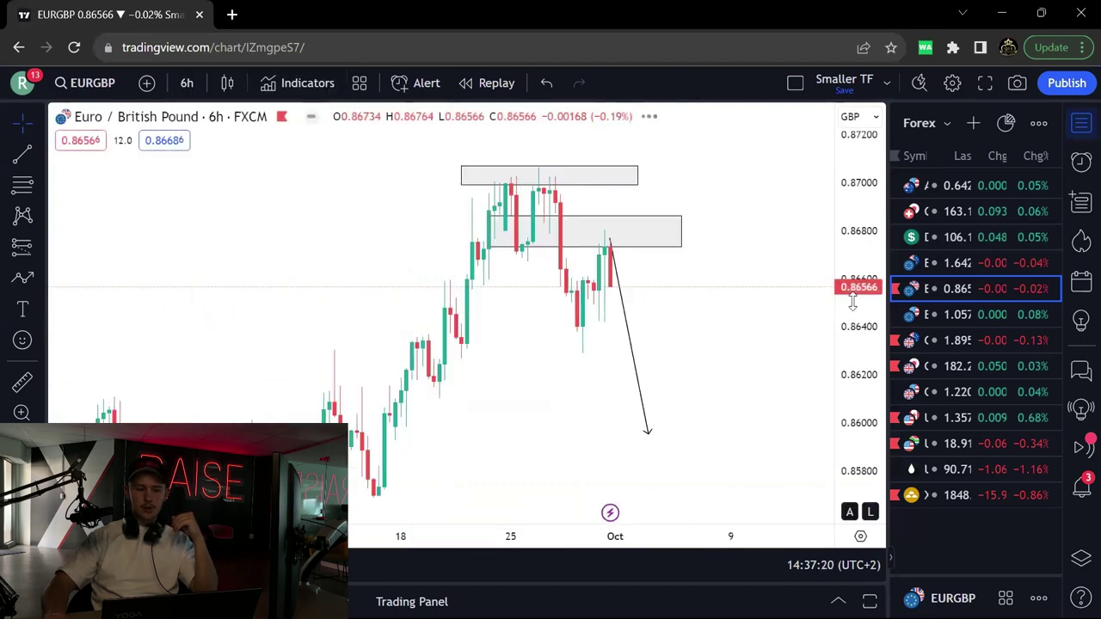
scroll(757, 396, "down", 3)
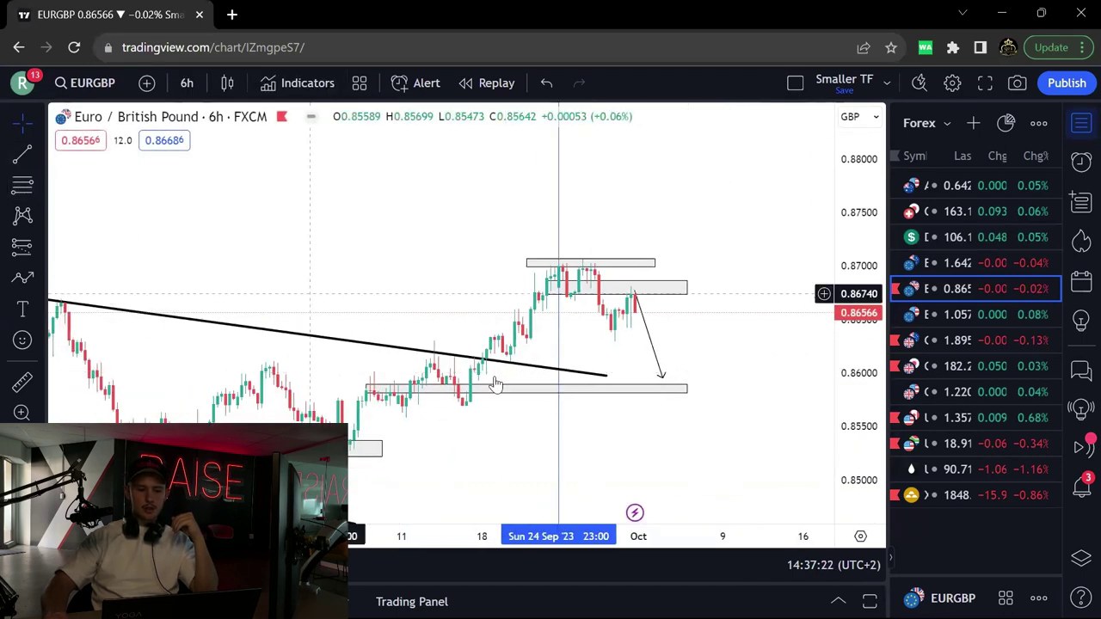
scroll(823, 246, "up", 3)
mouse_move(660, 332)
left_mouse_down()
mouse_move(730, 327)
mouse_move(718, 345)
left_mouse_up()
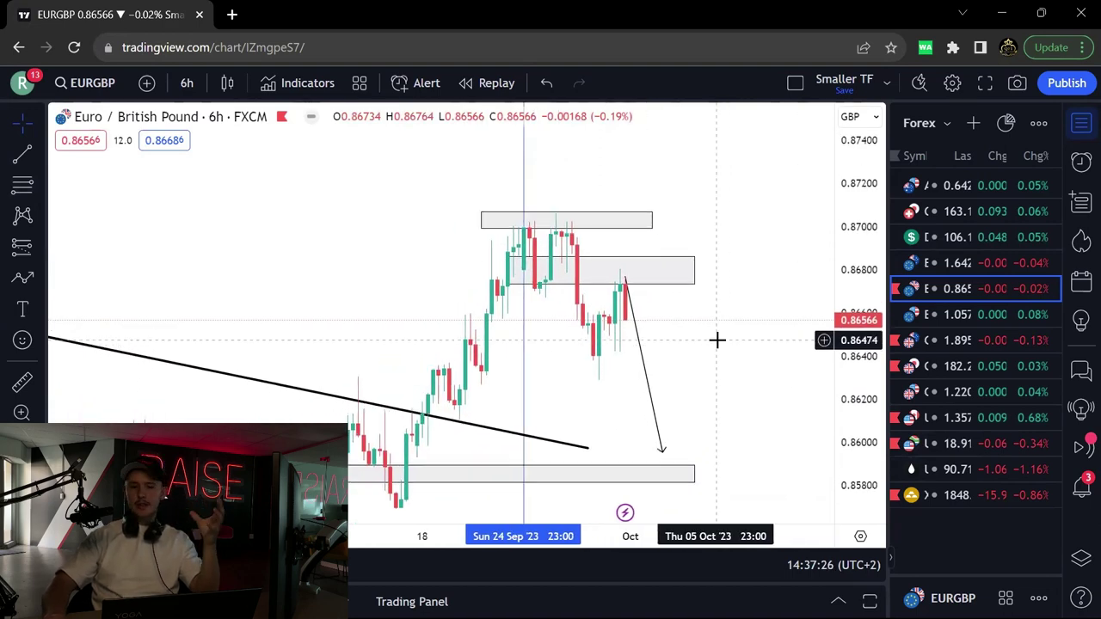
scroll(717, 341, "up", 1)
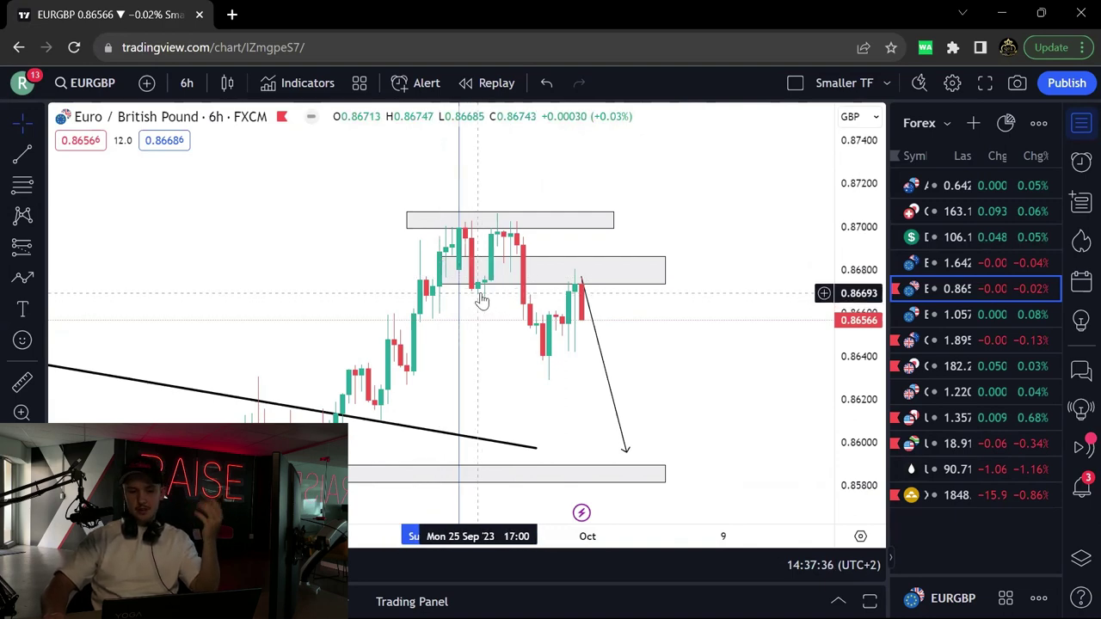
left_click(516, 247)
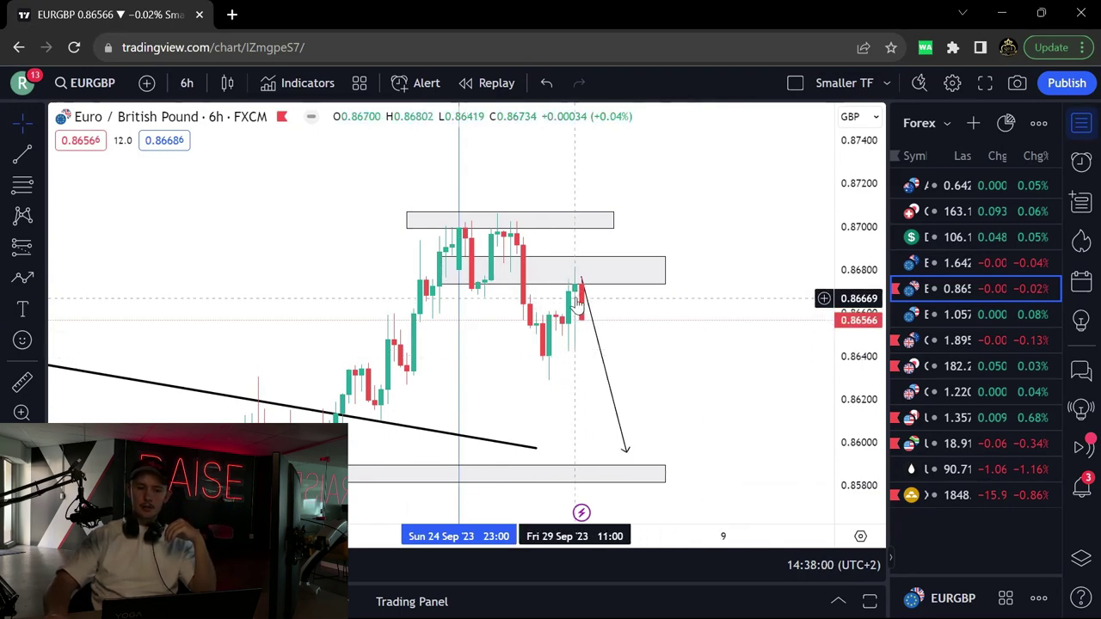
Step: Switch EURGBP to the 1-hour timeframe and examine the latest candles at the neckline zone with the whole arrow in view
left_click(186, 83)
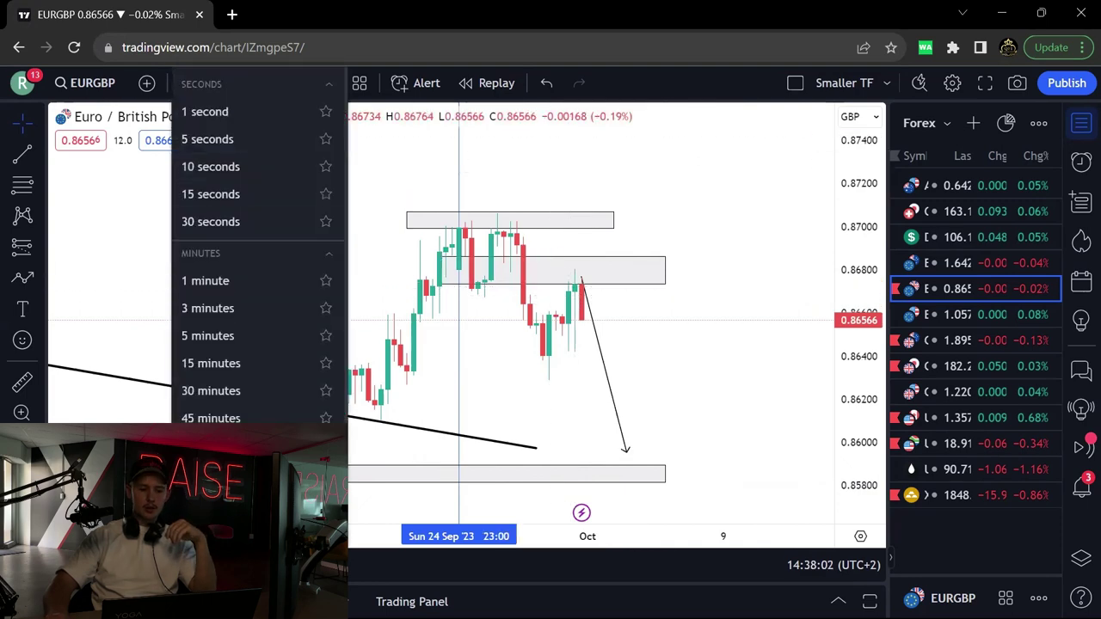
left_click(211, 477)
left_click_drag(871, 445, 872, 272)
scroll(787, 263, "down", 3)
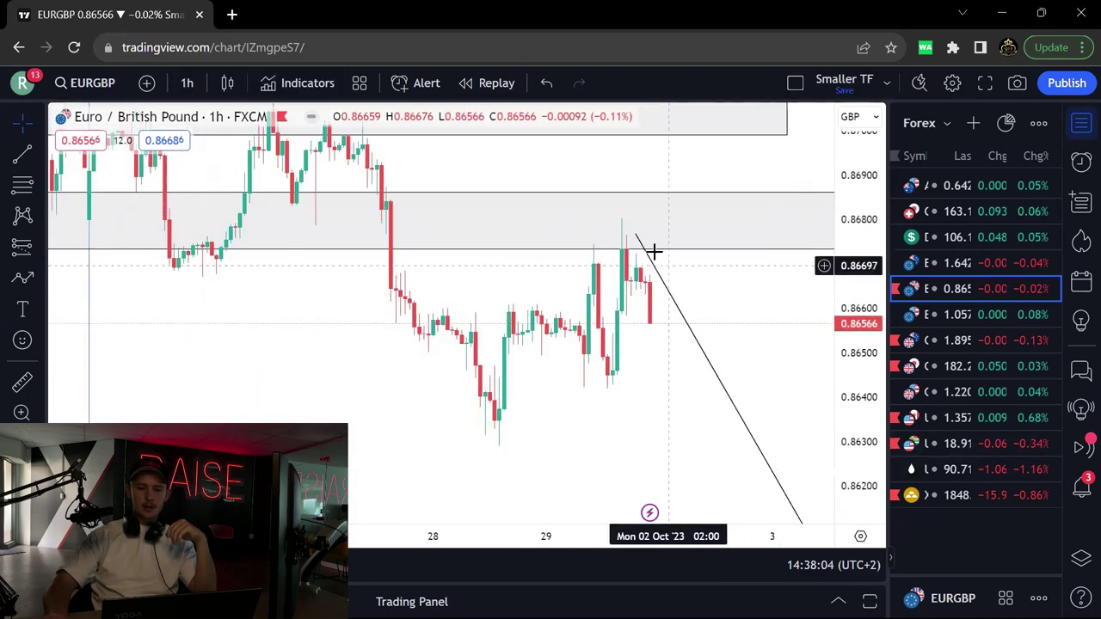
left_click_drag(847, 385, 847, 453)
left_click_drag(770, 379, 629, 356)
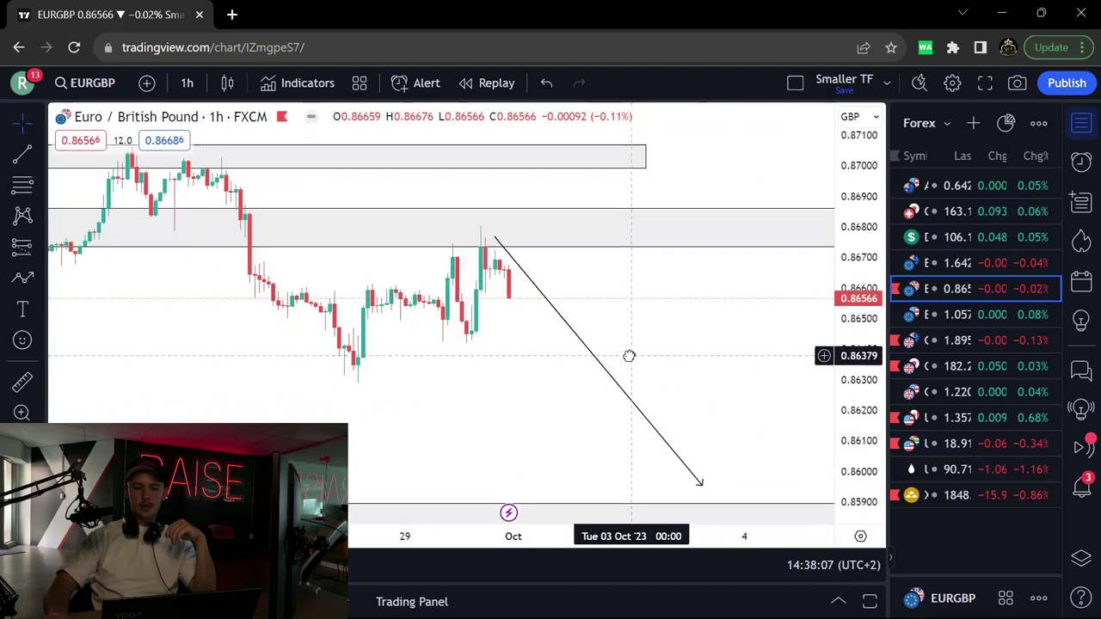
Step: Return the EURGBP chart to the 6-hour timeframe and review the last candle below the neckline zone
left_click(188, 84)
left_click(206, 417)
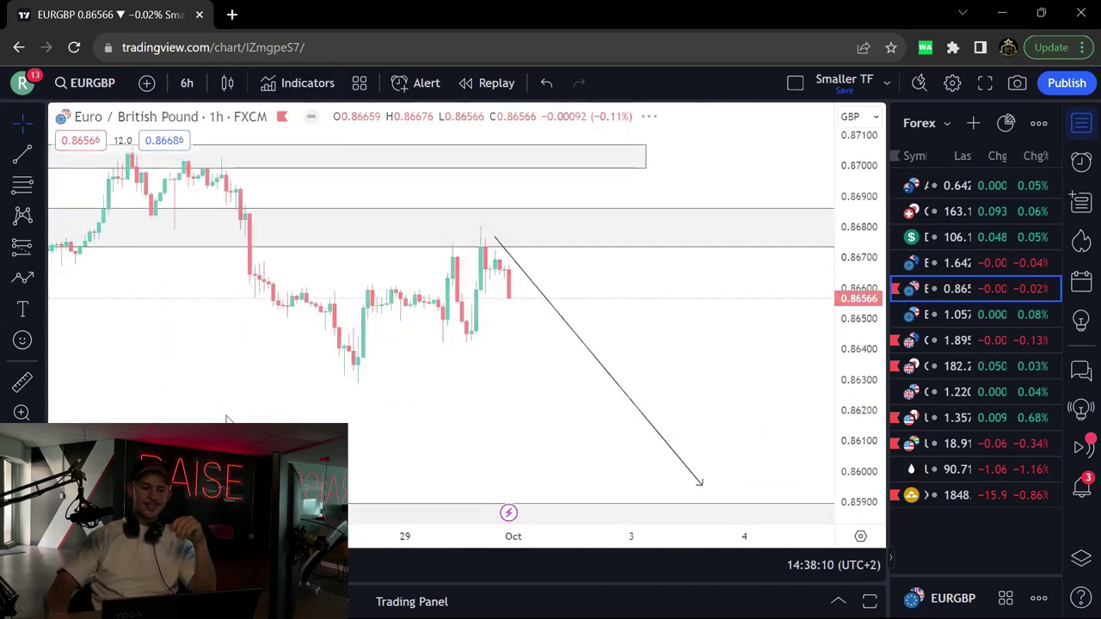
left_click_drag(859, 374, 848, 457)
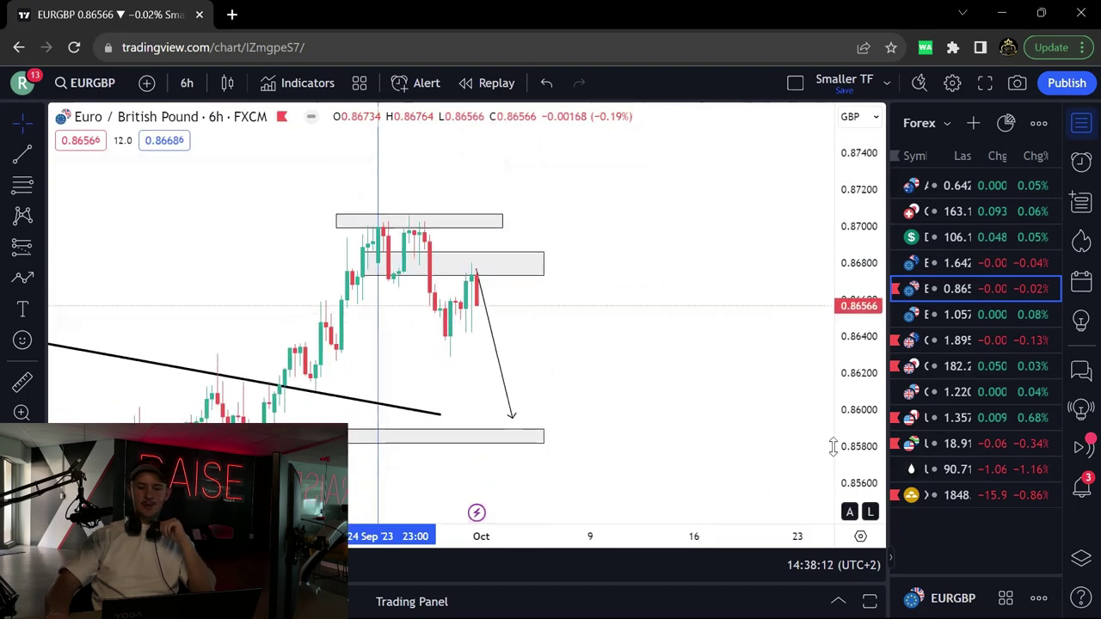
scroll(555, 344, "up", 2)
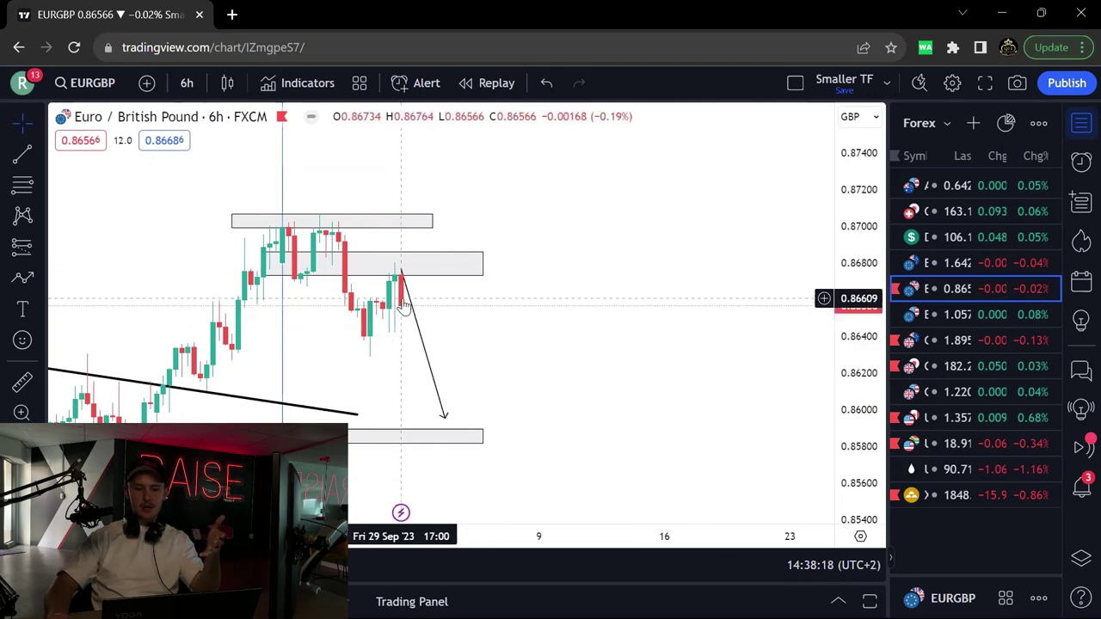
Step: Set the EURGBP chart back to the 1-hour timeframe, showing price from before 24 September to the projected drop
left_click(187, 82)
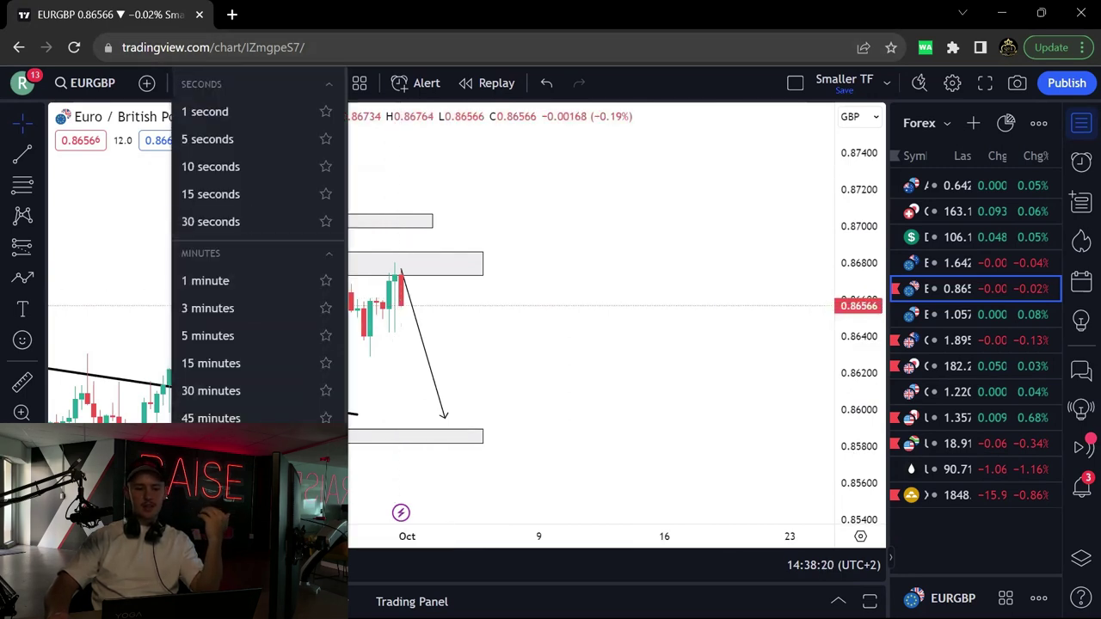
left_click(205, 478)
scroll(770, 315, "down", 4)
left_click_drag(850, 408, 850, 305)
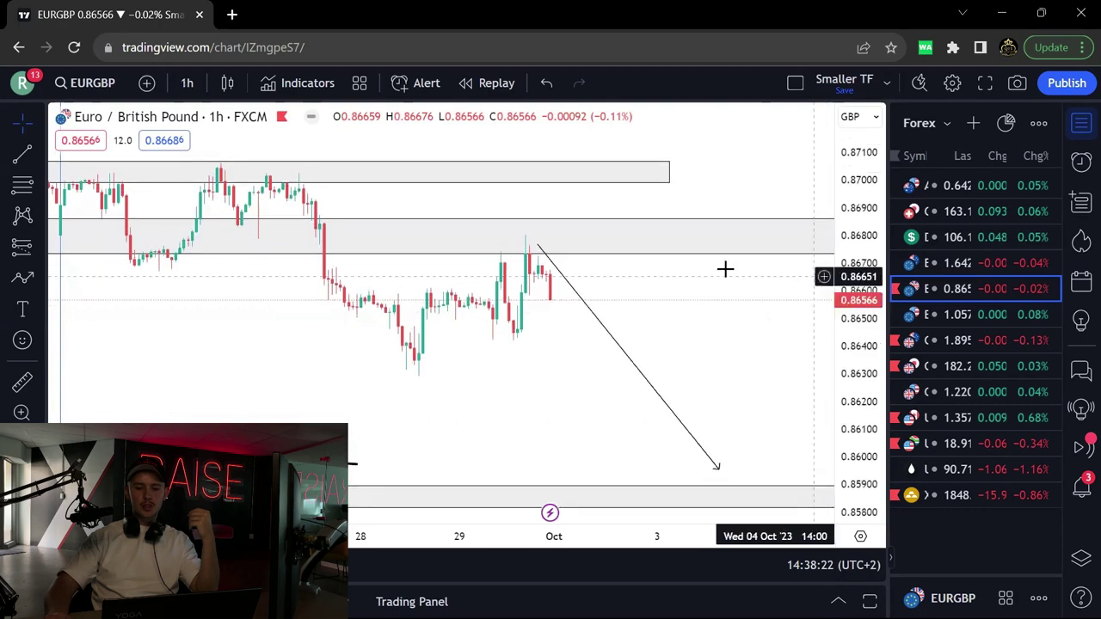
scroll(731, 275, "down", 2)
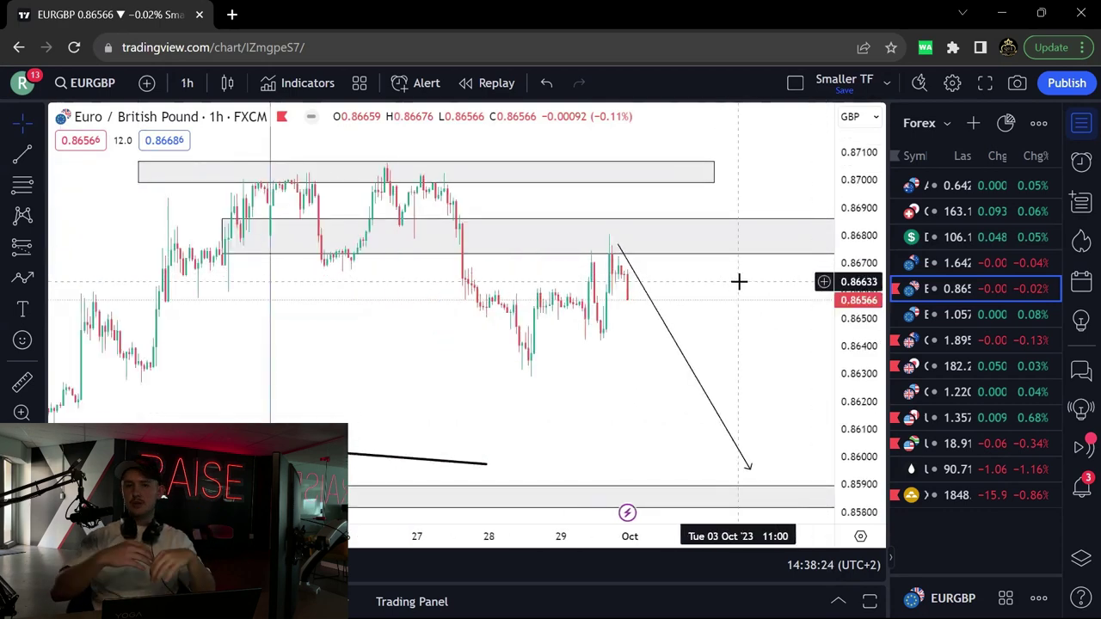